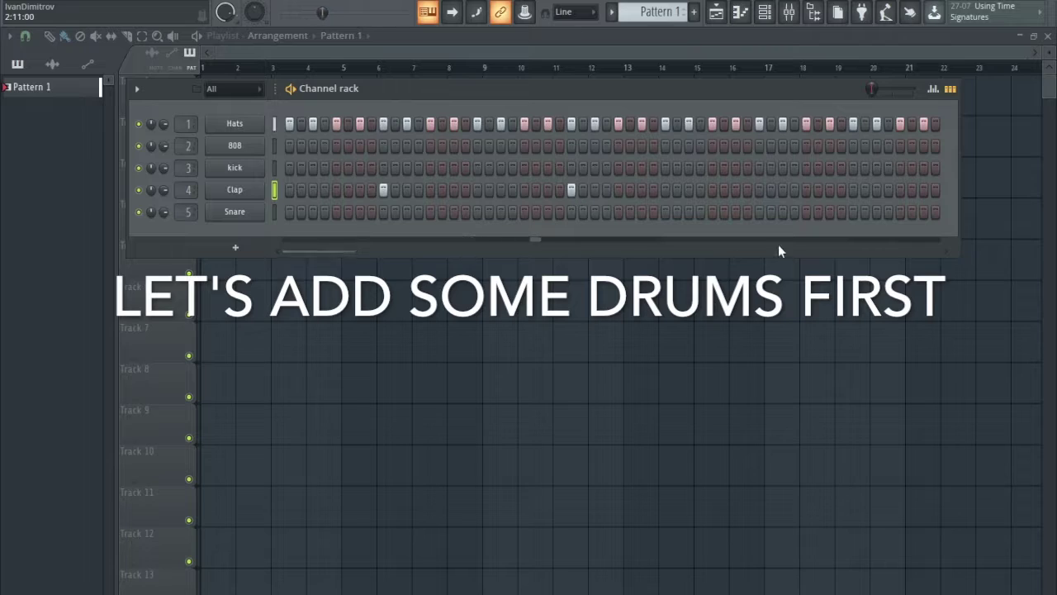
Add clap hits on steps 41 and 57, widening the channel rack to show all 64 steps.
{"action": "left_click", "coordinate": [759, 190]}
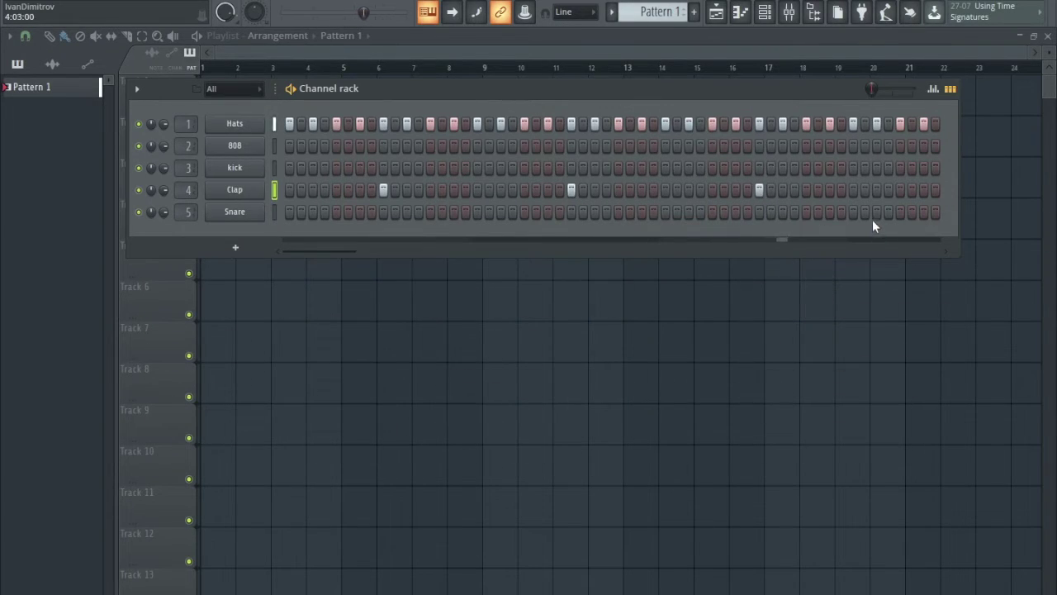
{"action": "left_click_drag", "start_coordinate": [959, 190], "coordinate": [1051, 190]}
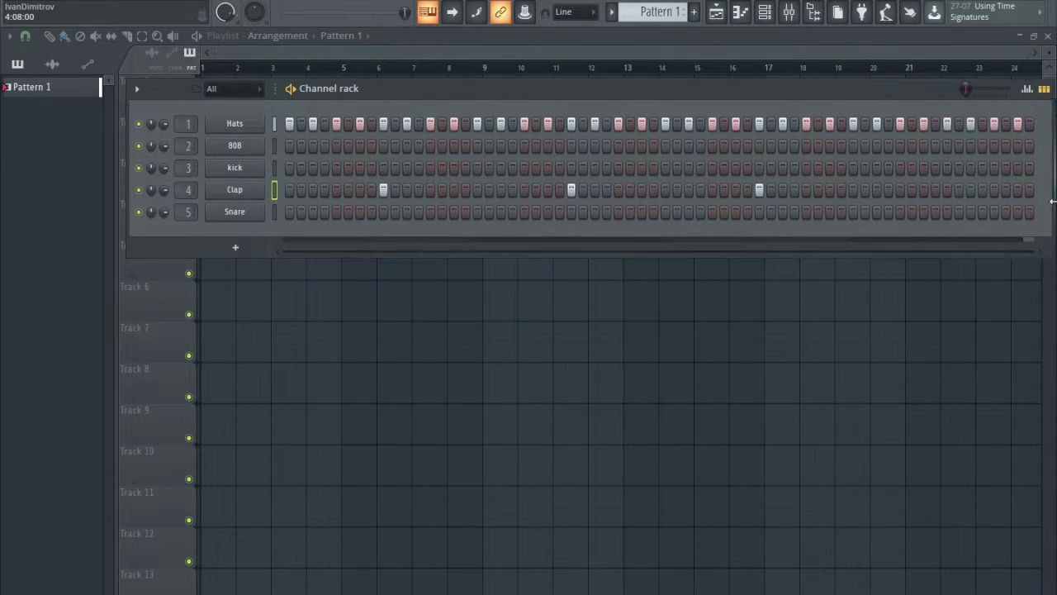
{"action": "left_click", "coordinate": [947, 190]}
{"action": "left_click_drag", "start_coordinate": [520, 83], "coordinate": [483, 91]}
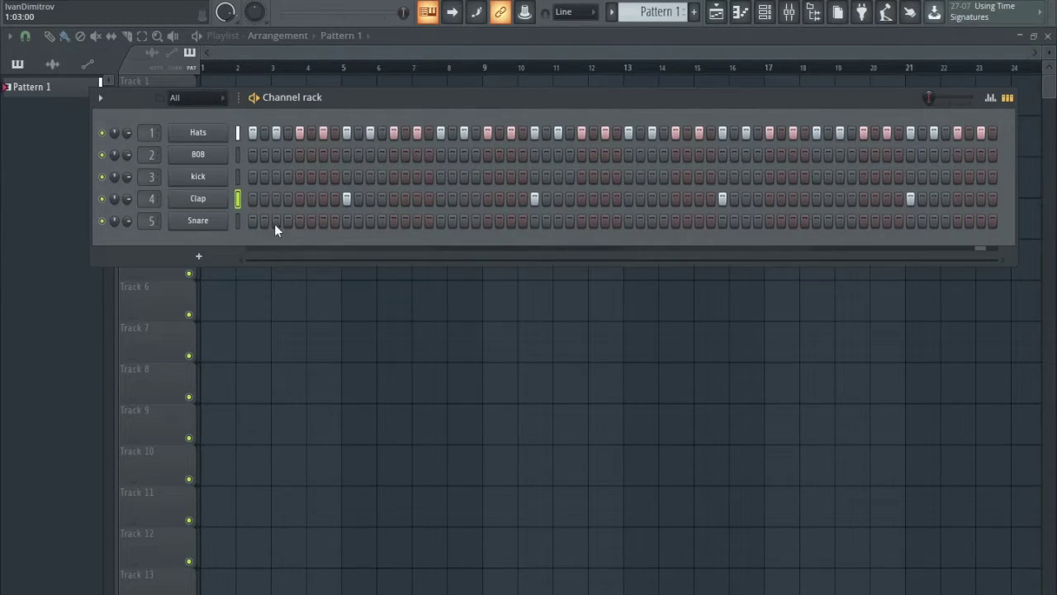
Add snare hits on steps 5, 15 and 19 of the pattern.
{"action": "left_click", "coordinate": [298, 221]}
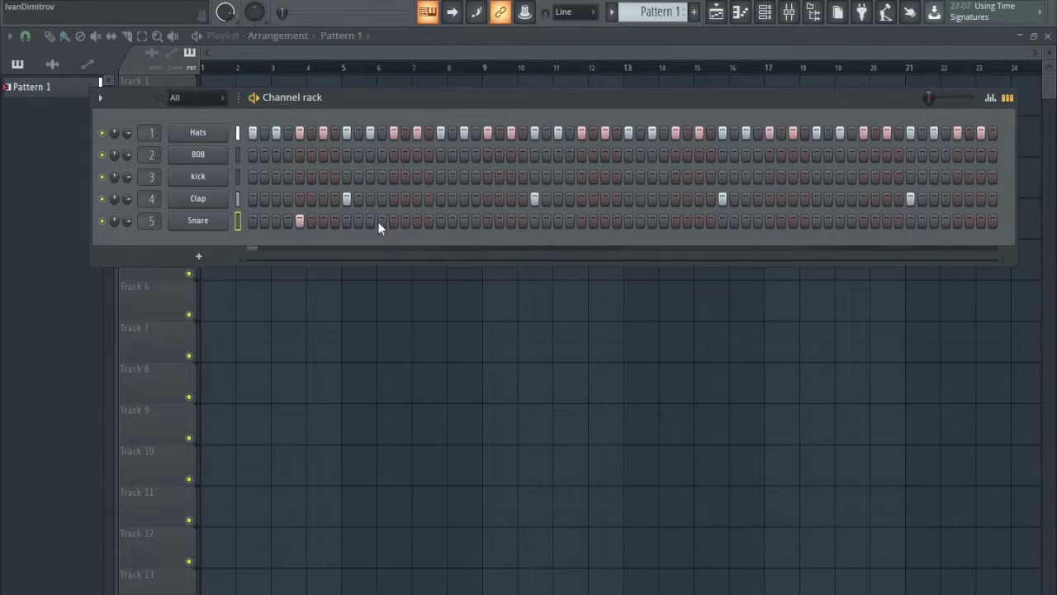
{"action": "left_click", "coordinate": [428, 221]}
{"action": "left_click", "coordinate": [428, 223]}
{"action": "left_click", "coordinate": [418, 221]}
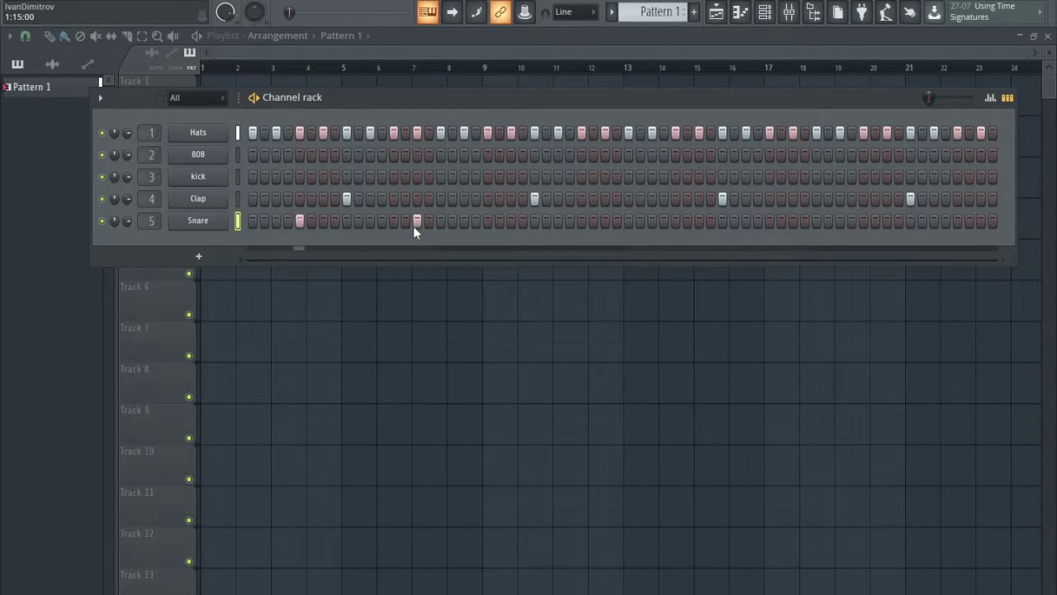
{"action": "left_click", "coordinate": [464, 221]}
Add snare hits on steps 37, 47 and 51, without any on step 46.
{"action": "left_click", "coordinate": [676, 222]}
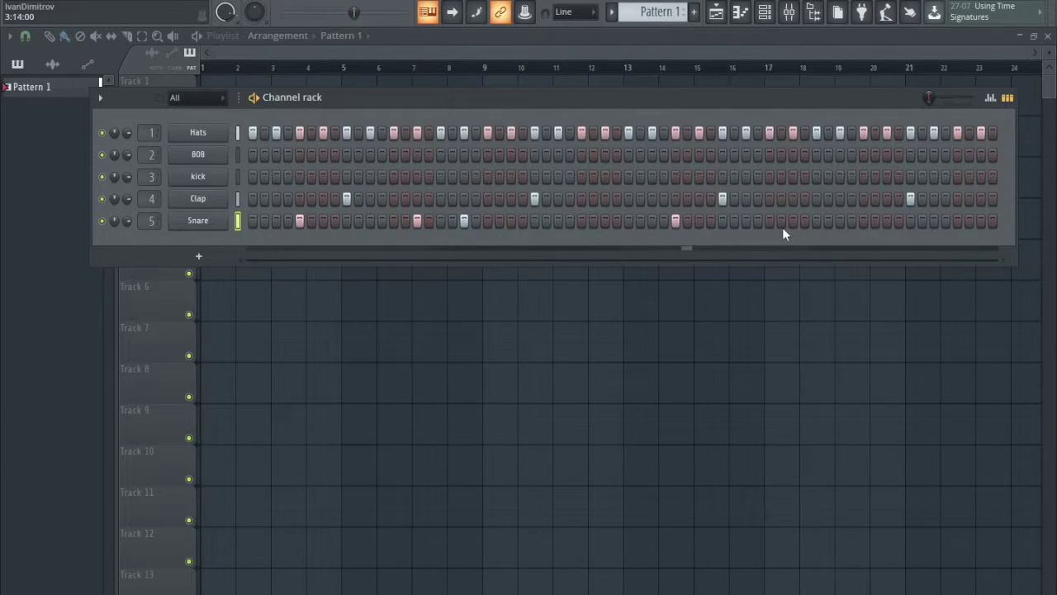
{"action": "left_click", "coordinate": [828, 221]}
{"action": "left_click", "coordinate": [828, 221]}
{"action": "left_click", "coordinate": [794, 221]}
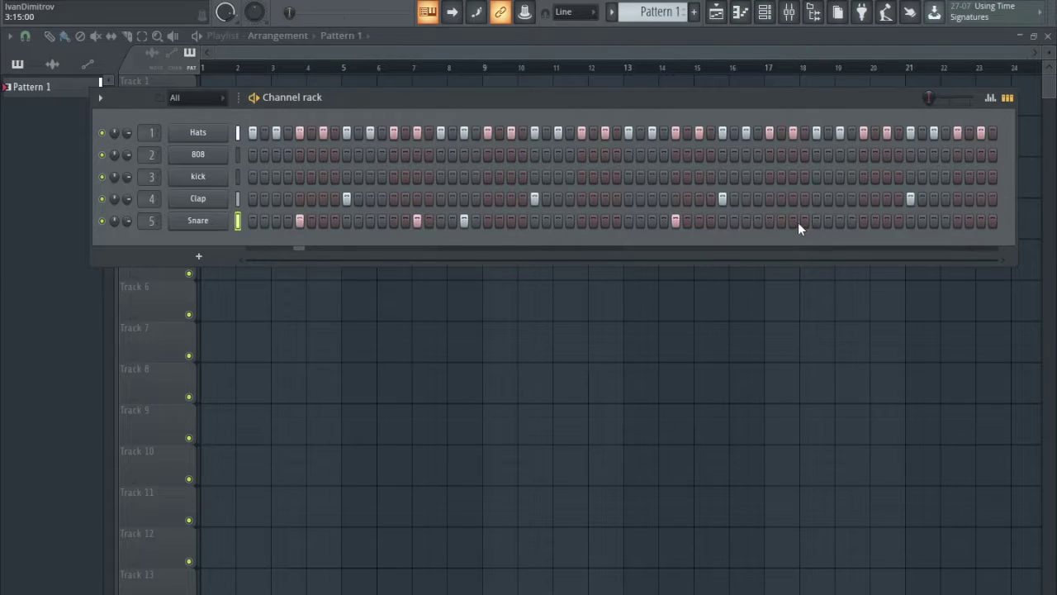
{"action": "left_click", "coordinate": [840, 223]}
Try extra hits on snare steps 56 and 36 and clap steps 55 and 56, removing each one again.
{"action": "left_click", "coordinate": [899, 221]}
{"action": "left_click", "coordinate": [899, 222]}
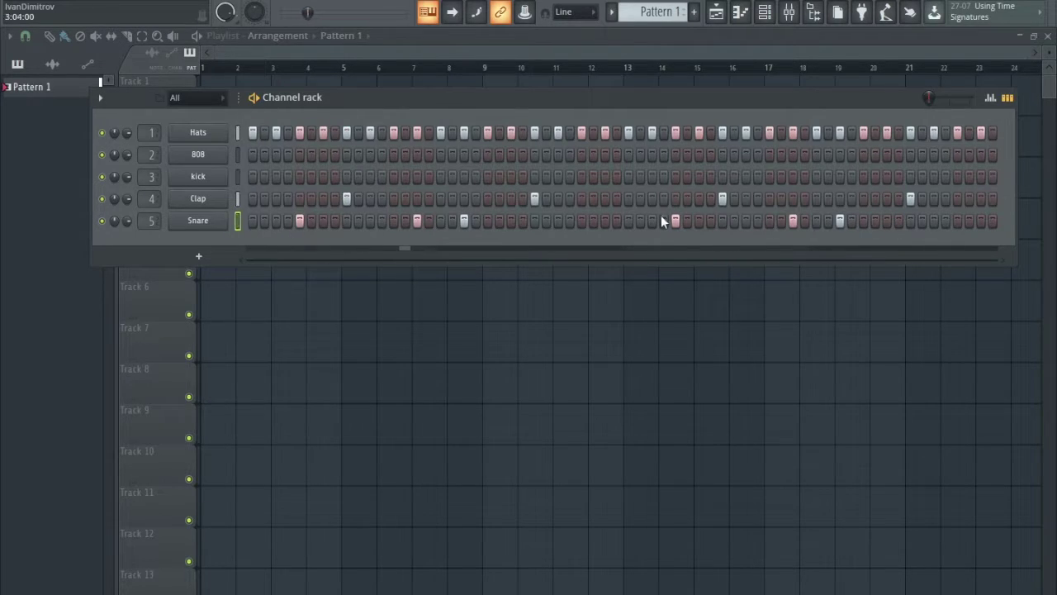
{"action": "left_click", "coordinate": [888, 199]}
{"action": "left_click", "coordinate": [889, 199]}
{"action": "left_click", "coordinate": [898, 199]}
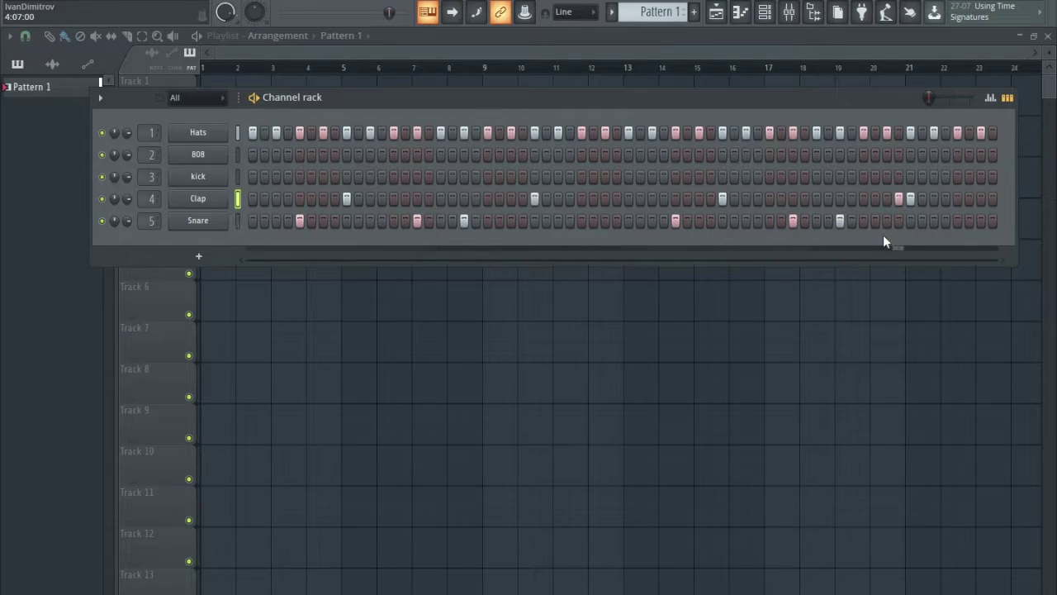
{"action": "left_click", "coordinate": [899, 199]}
{"action": "left_click", "coordinate": [663, 222]}
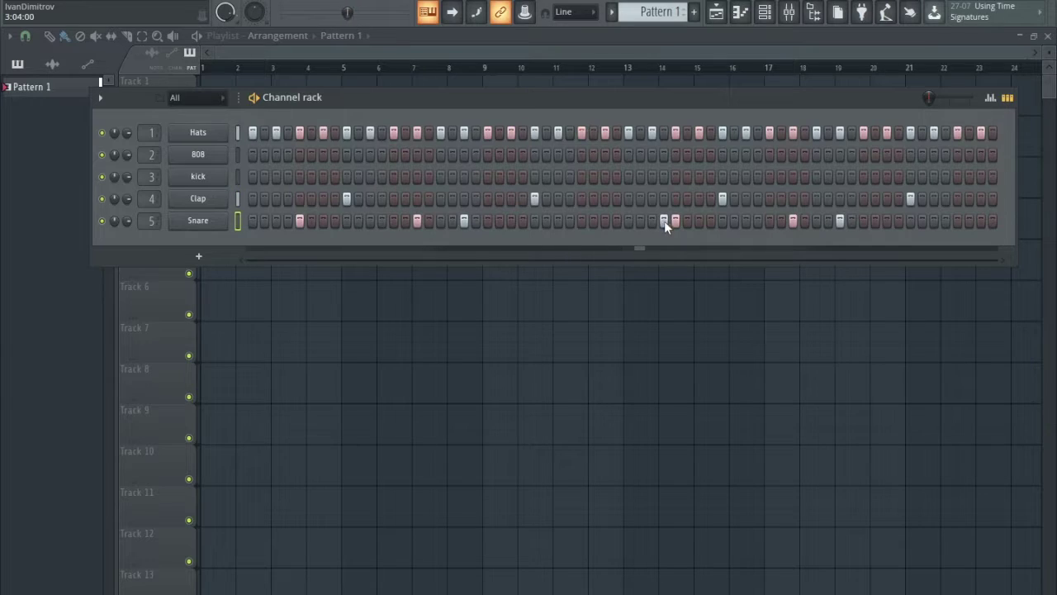
{"action": "left_click", "coordinate": [664, 221]}
Place kick hits on steps 1 and 21, leaving step 18 empty.
{"action": "left_click", "coordinate": [261, 175]}
{"action": "left_click", "coordinate": [252, 176]}
{"action": "left_click", "coordinate": [453, 177]}
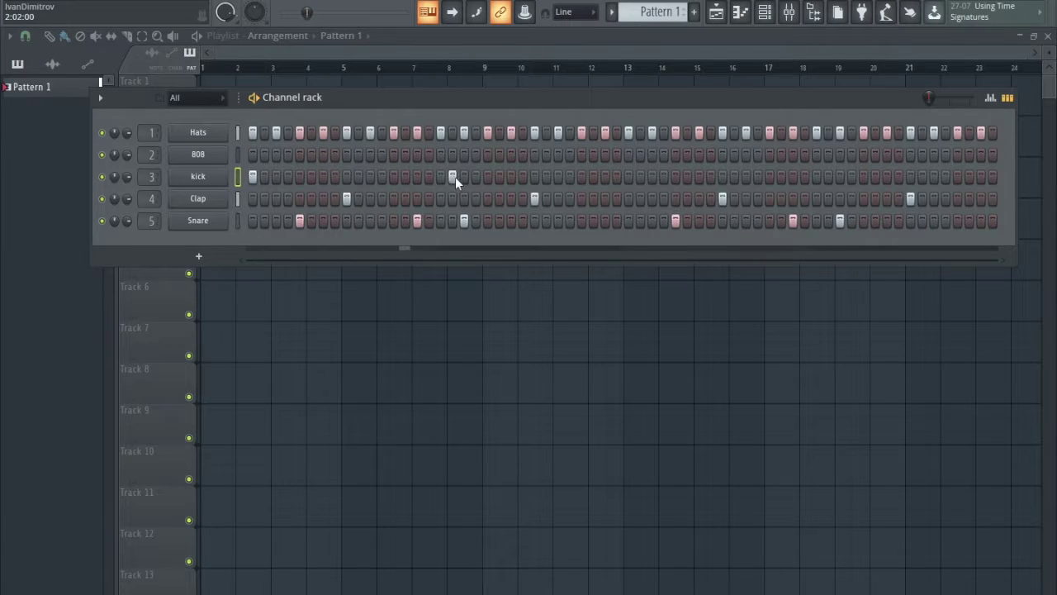
{"action": "left_click", "coordinate": [454, 177]}
{"action": "left_click", "coordinate": [487, 177]}
Try extra kick hits on steps 28, 29 and 31 and remove them again.
{"action": "left_click", "coordinate": [570, 176]}
{"action": "left_click", "coordinate": [582, 177]}
{"action": "left_click", "coordinate": [604, 177]}
{"action": "left_click", "coordinate": [582, 176]}
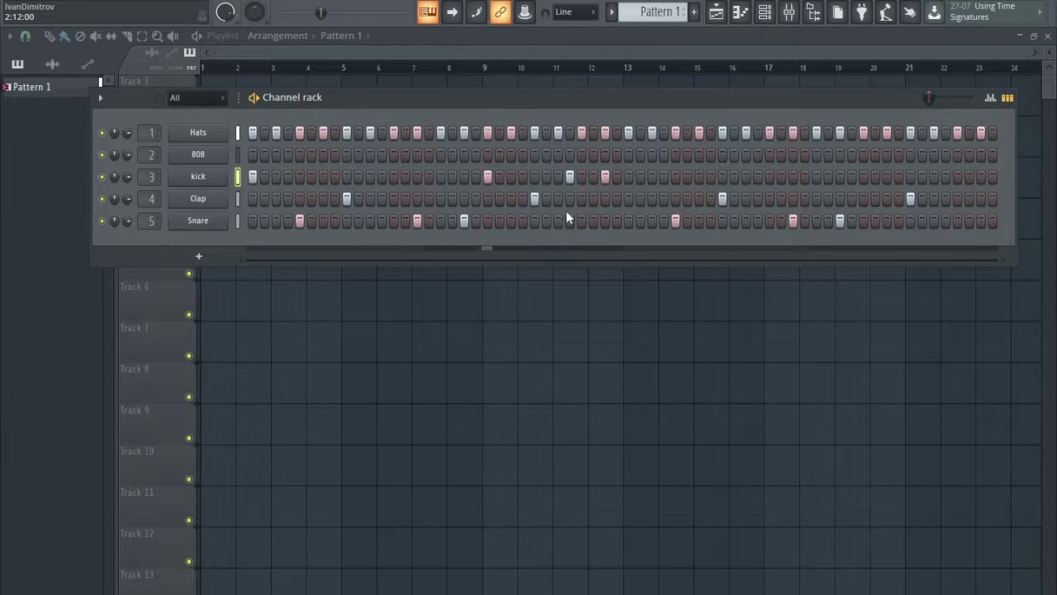
{"action": "left_click", "coordinate": [570, 177]}
{"action": "left_click", "coordinate": [604, 178]}
Add kick hits on steps 33, 53 and 61, leaving step 49 empty.
{"action": "left_click", "coordinate": [628, 178]}
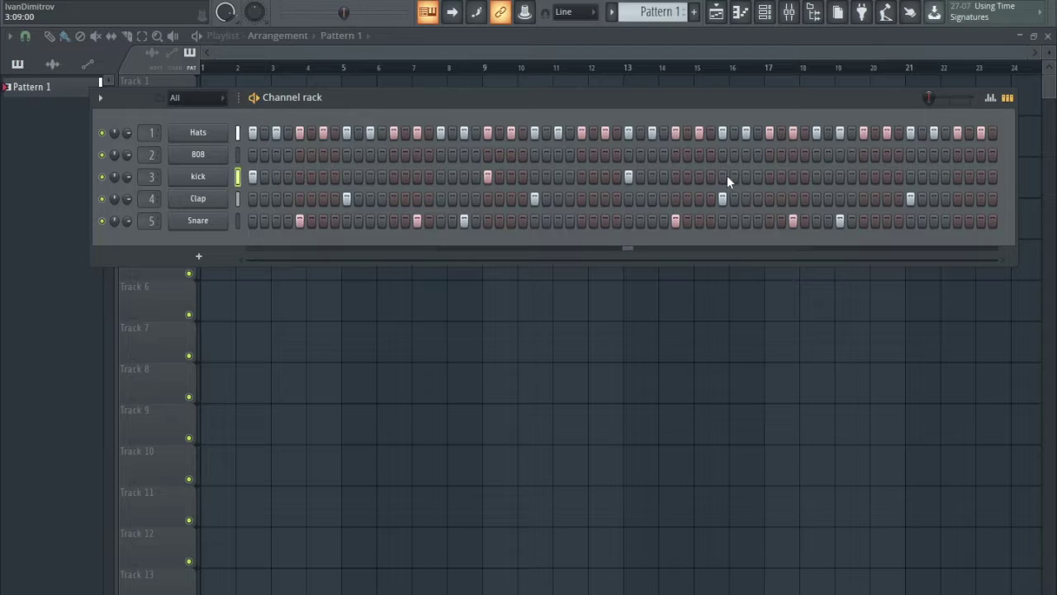
{"action": "left_click", "coordinate": [816, 177]}
{"action": "right_click", "coordinate": [817, 177]}
{"action": "left_click", "coordinate": [864, 178]}
{"action": "left_click", "coordinate": [956, 177]}
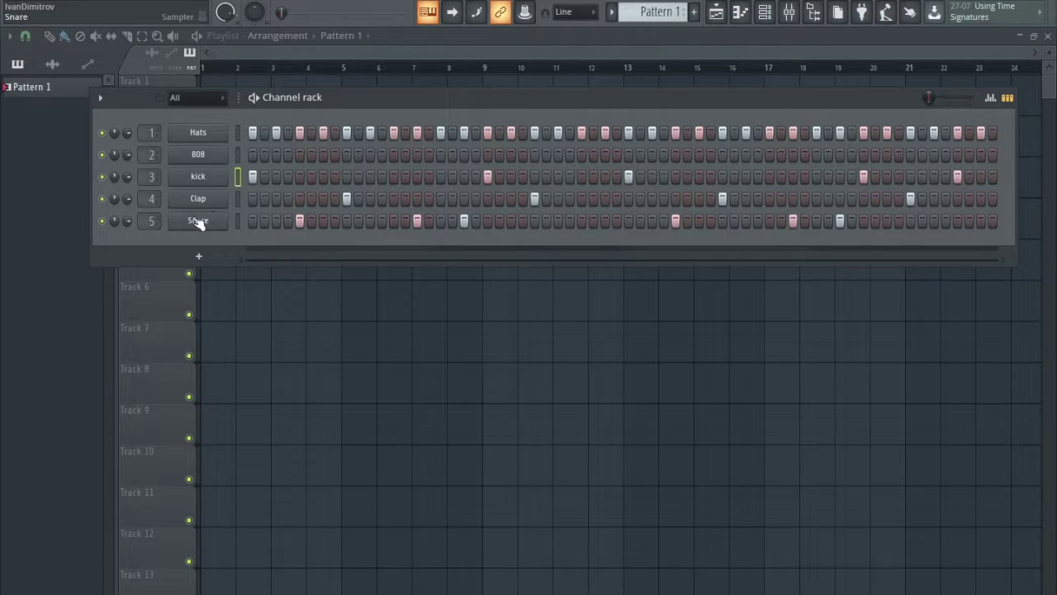
Set the 808 sample's root note to a key between C2 and C3 in its instrument settings, and close the settings.
{"action": "left_click", "coordinate": [239, 155]}
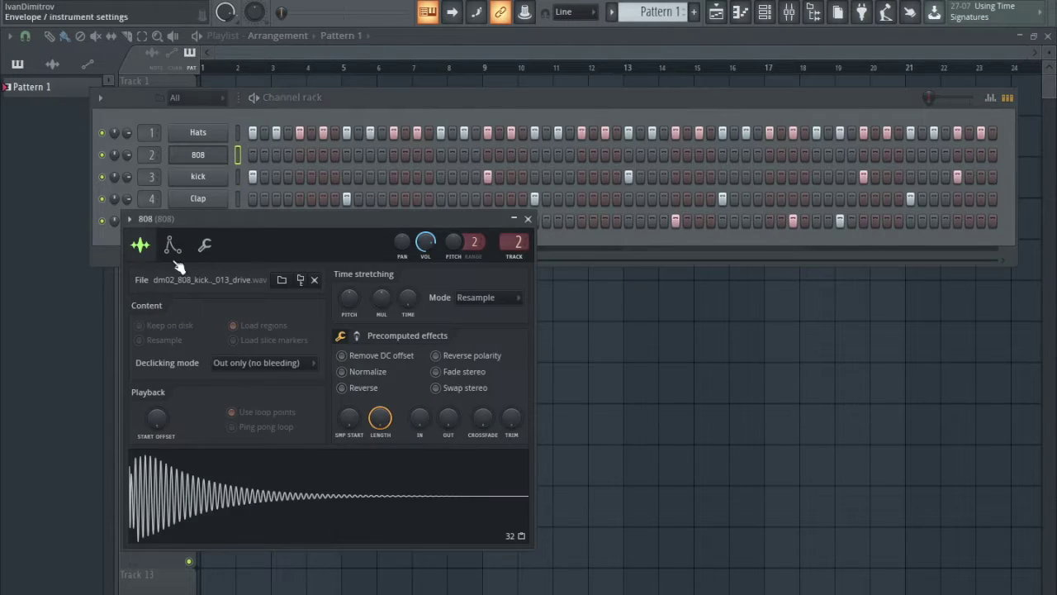
{"action": "left_click_drag", "start_coordinate": [176, 217], "coordinate": [379, 100]}
{"action": "left_click", "coordinate": [374, 128]}
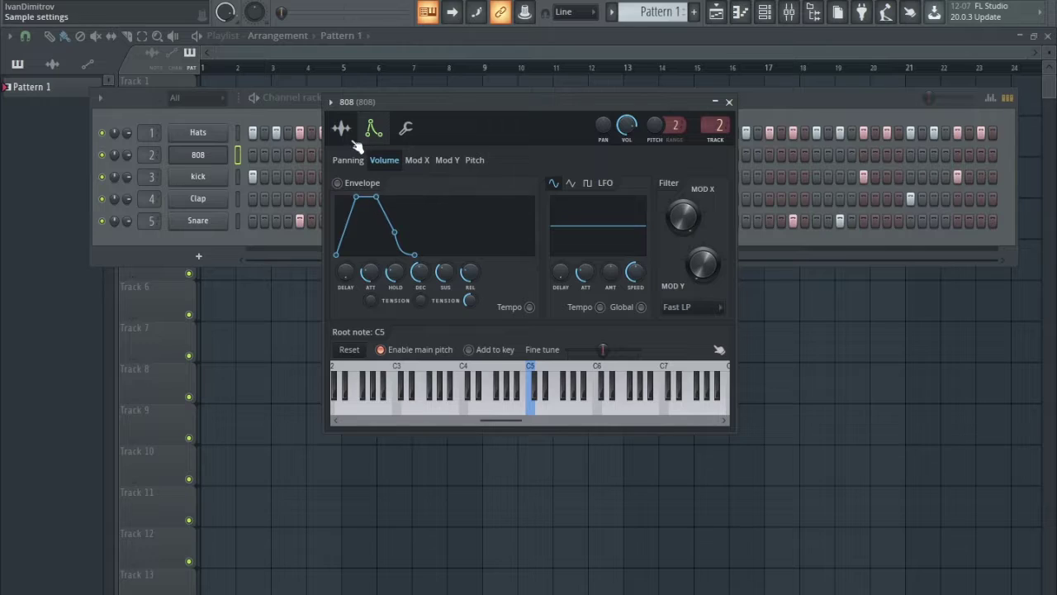
{"action": "scroll", "coordinate": [443, 378], "scroll_direction": "up", "scroll_amount": 1}
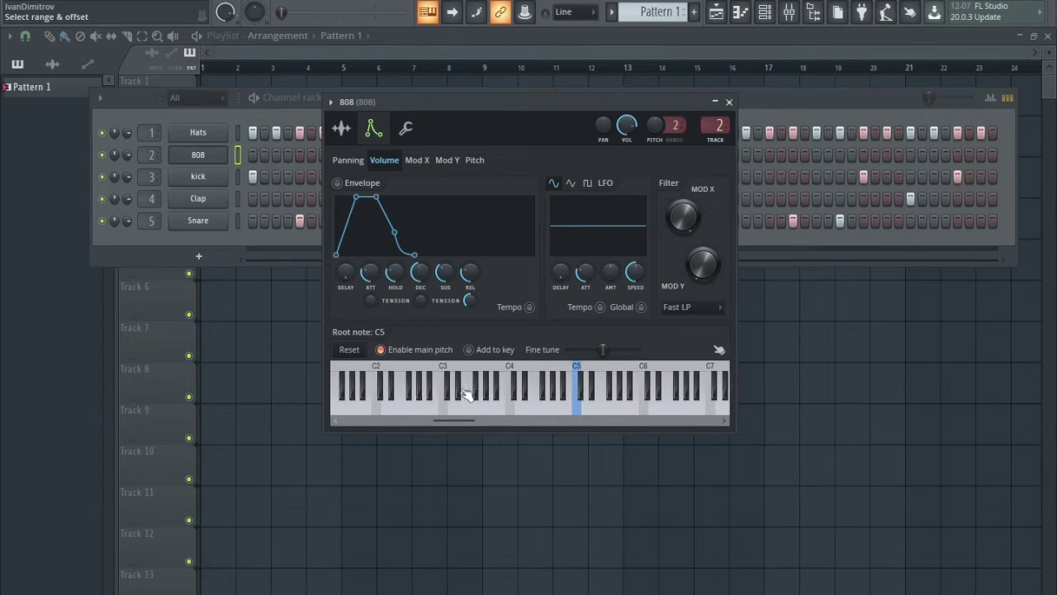
{"action": "right_click", "coordinate": [416, 380]}
{"action": "left_click", "coordinate": [729, 102]}
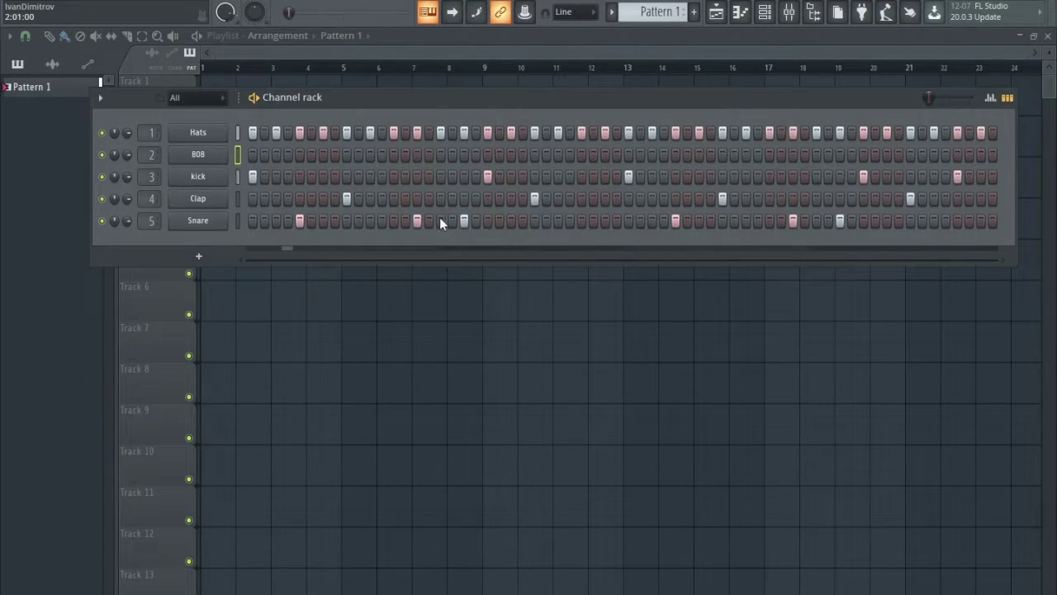
{"action": "key", "text": "XF86AudioLowerVolume"}
{"action": "right_click", "coordinate": [239, 152]}
{"action": "left_click", "coordinate": [240, 152]}
{"action": "key", "text": "space"}
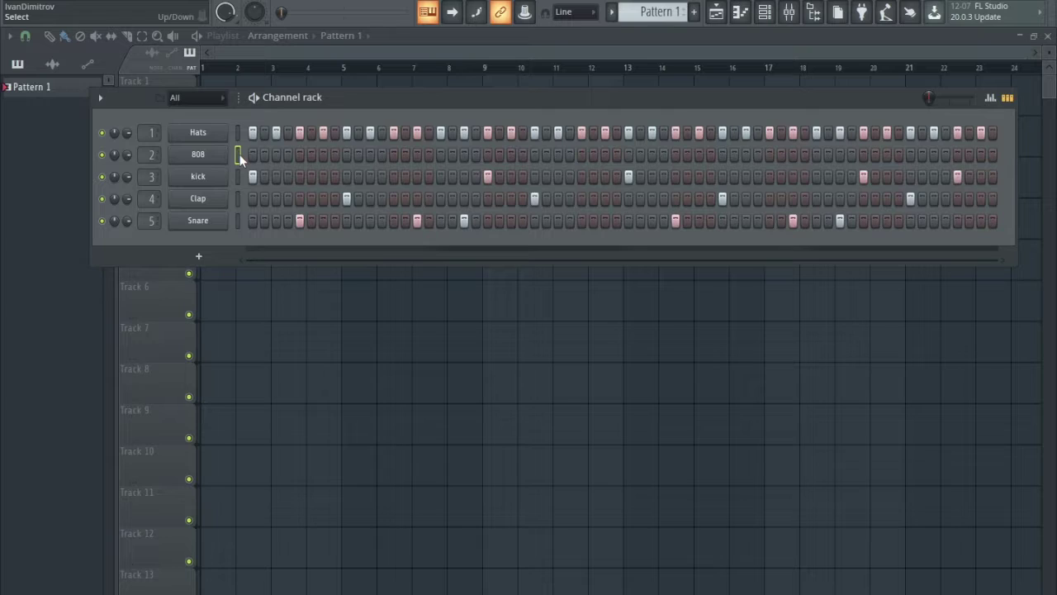
{"action": "key", "text": "XF86AudioLowerVolume"}
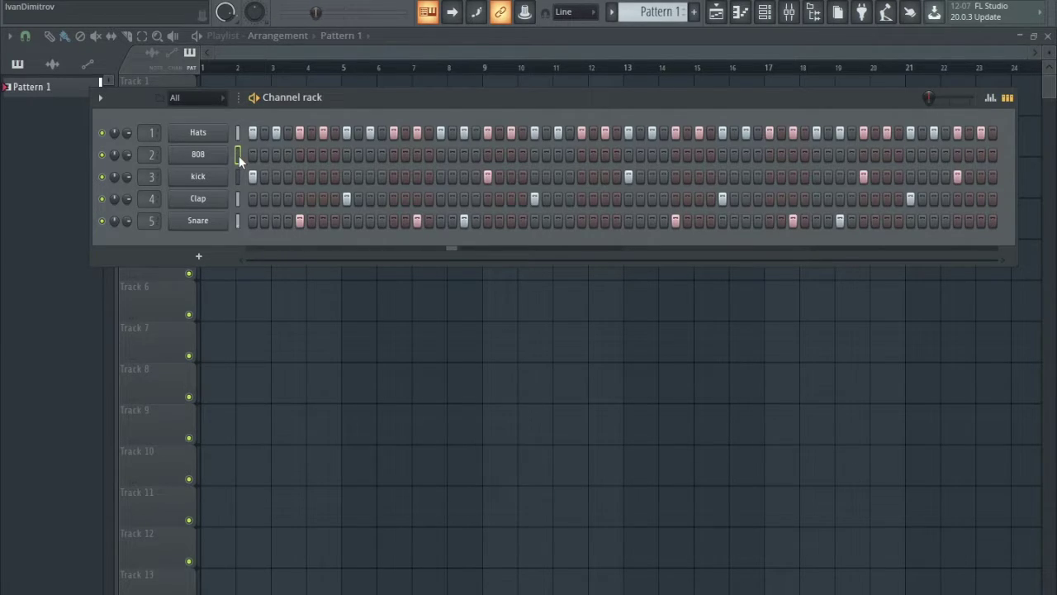
{"action": "right_click", "coordinate": [198, 154]}
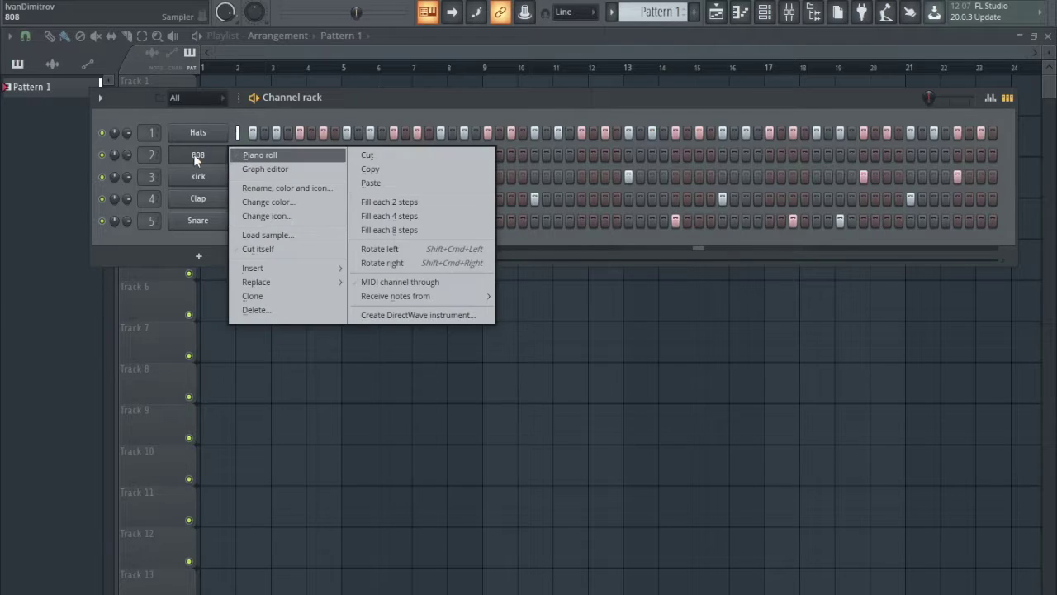
{"action": "left_click", "coordinate": [210, 113]}
{"action": "right_click", "coordinate": [211, 159]}
{"action": "left_click", "coordinate": [243, 157]}
{"action": "left_click", "coordinate": [1050, 35]}
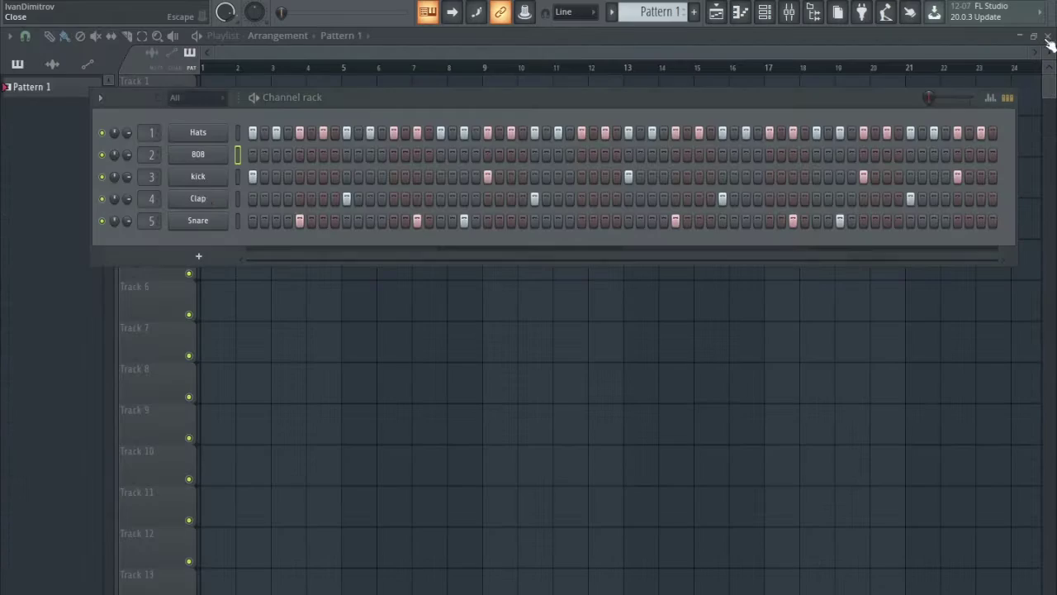
Copy the kick's pattern to the 808 channel and open the 808 in the piano roll with playback stopped.
{"action": "left_click", "coordinate": [238, 180]}
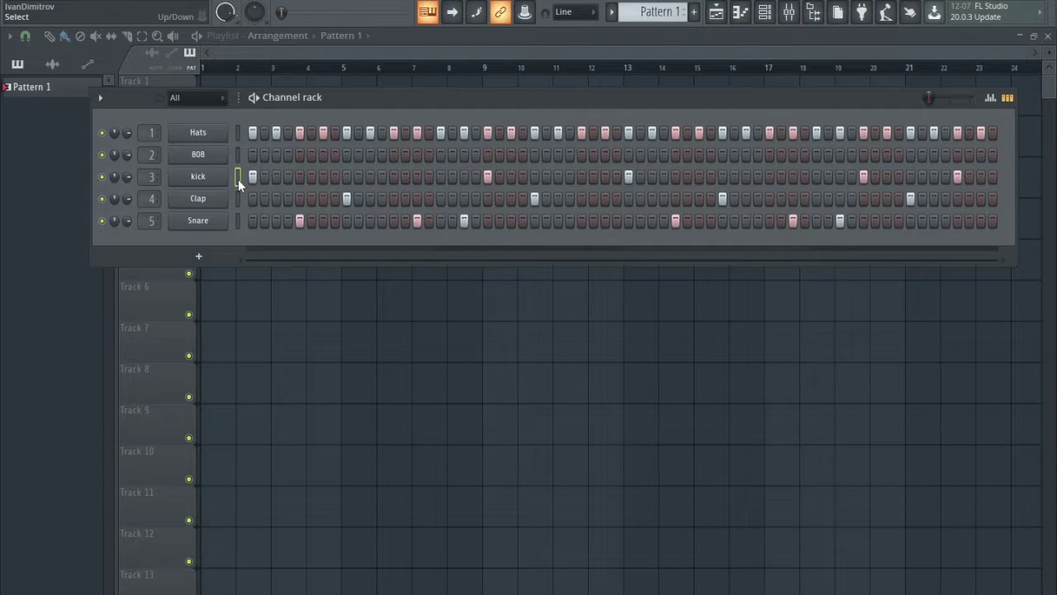
{"action": "right_click", "coordinate": [234, 155]}
{"action": "left_click", "coordinate": [245, 156]}
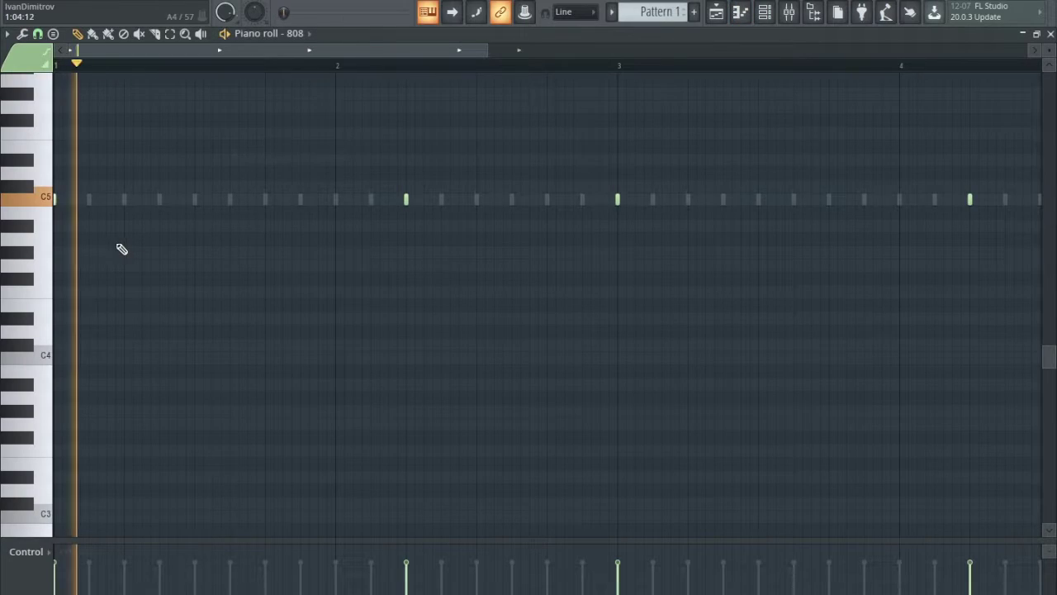
{"action": "key", "text": "space"}
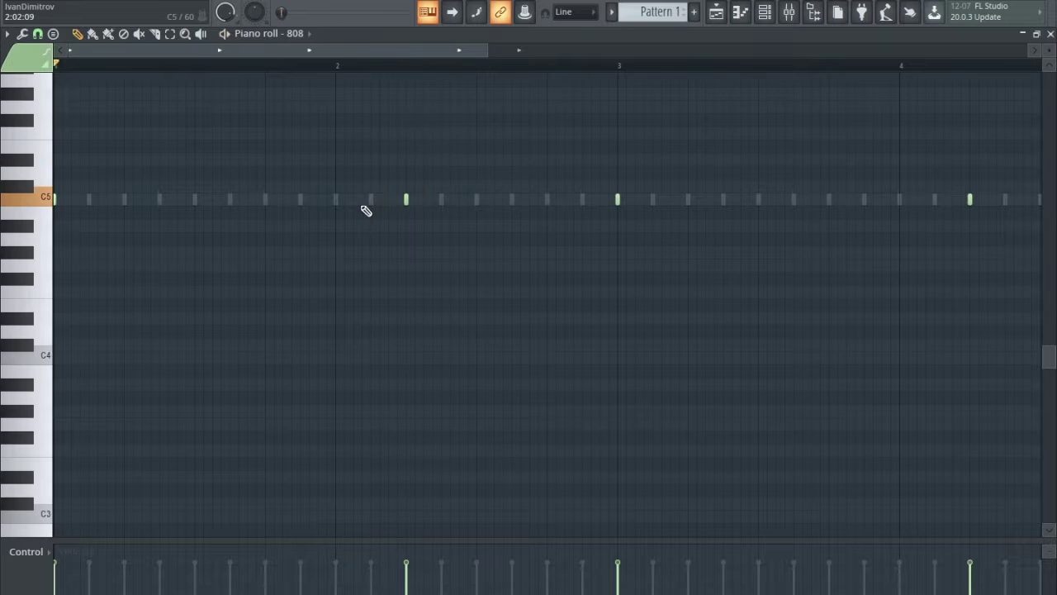
Make all 808 notes legato and extend the last note to the end of bar 4.
{"action": "key", "text": "ctrl+a"}
{"action": "key", "text": "ctrl+l"}
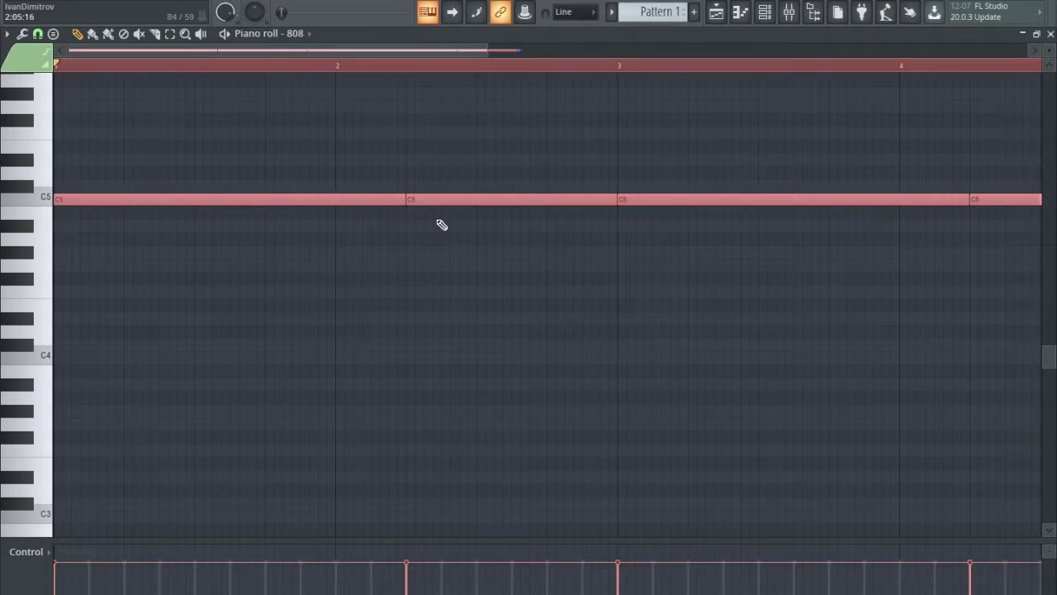
{"action": "scroll", "coordinate": [442, 224], "scroll_direction": "right", "scroll_amount": 5}
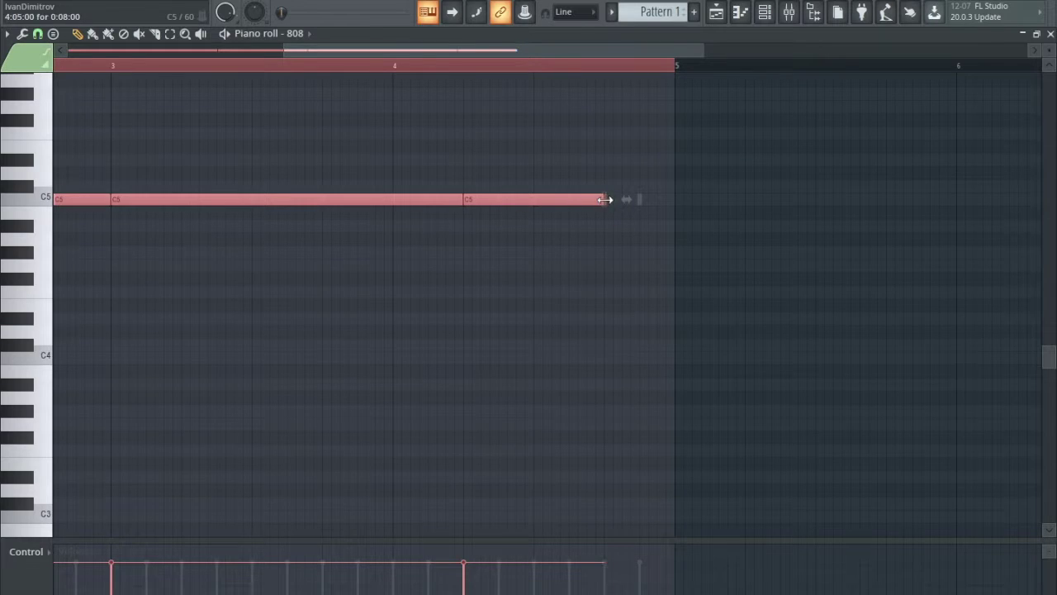
{"action": "left_click", "coordinate": [618, 199]}
{"action": "left_click_drag", "start_coordinate": [638, 200], "coordinate": [669, 201]}
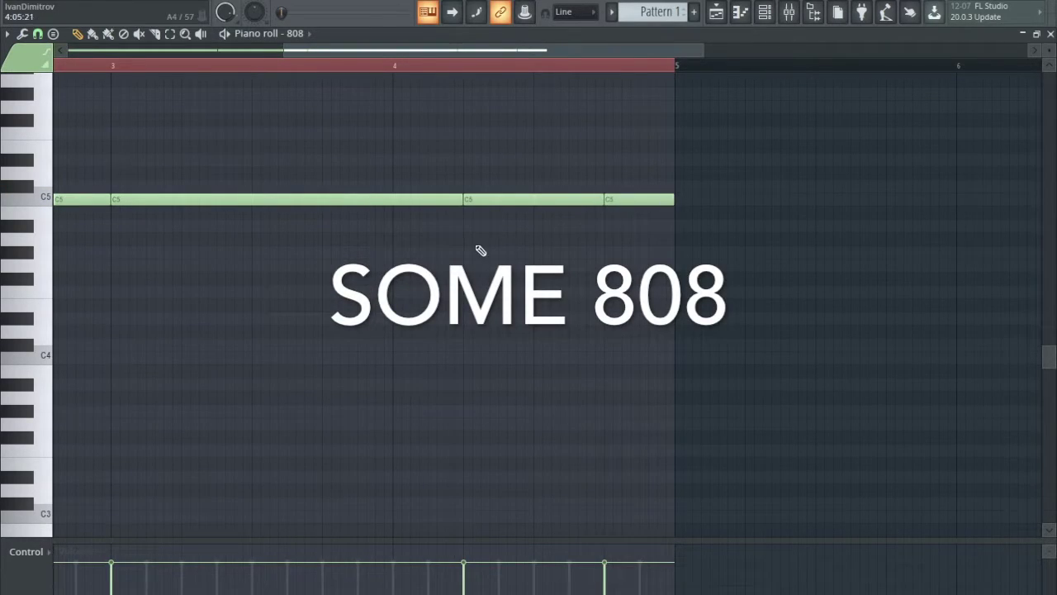
Start playback, then raise the second 808 note to F5 and the fourth note to D#5.
{"action": "key", "text": "space"}
{"action": "key", "text": "ctrl+a"}
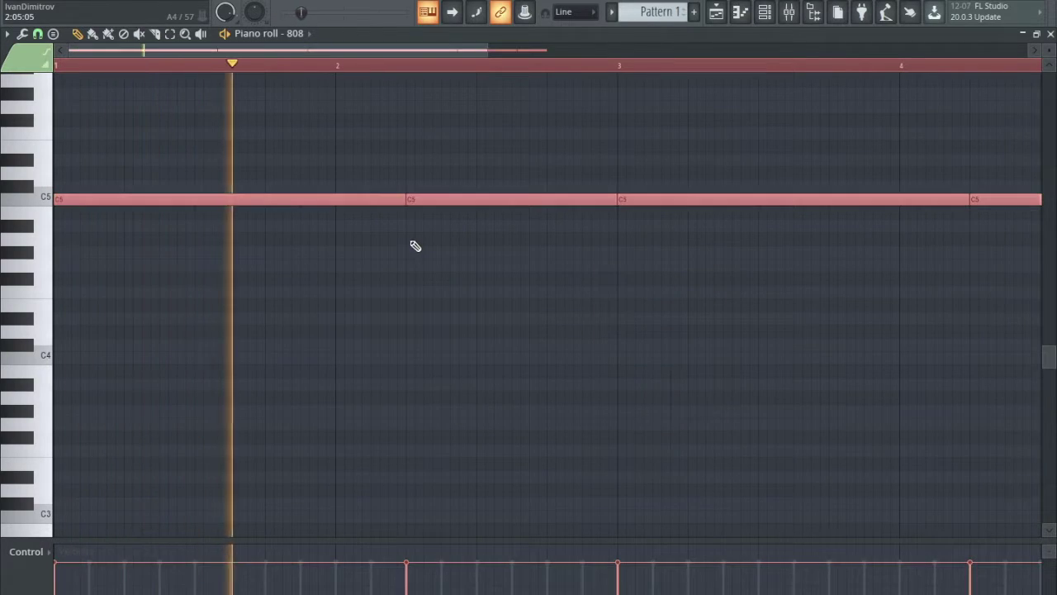
{"action": "scroll", "coordinate": [429, 253], "scroll_direction": "up", "scroll_amount": 2}
{"action": "left_click", "coordinate": [428, 252]}
{"action": "key", "text": "ctrl+z"}
{"action": "left_click_drag", "start_coordinate": [449, 264], "coordinate": [449, 206]}
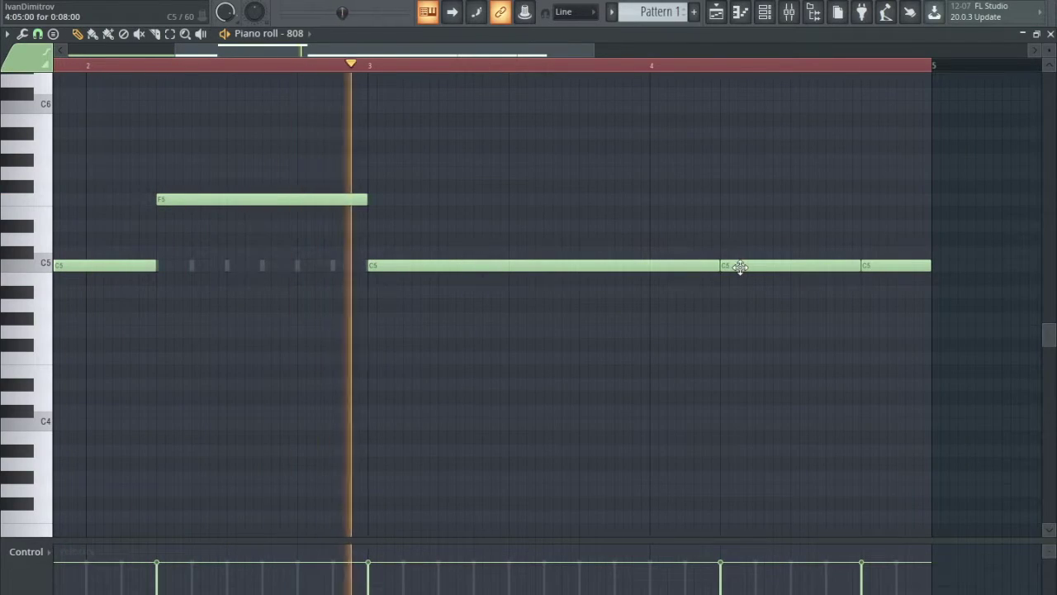
{"action": "left_click_drag", "start_coordinate": [737, 264], "coordinate": [738, 225]}
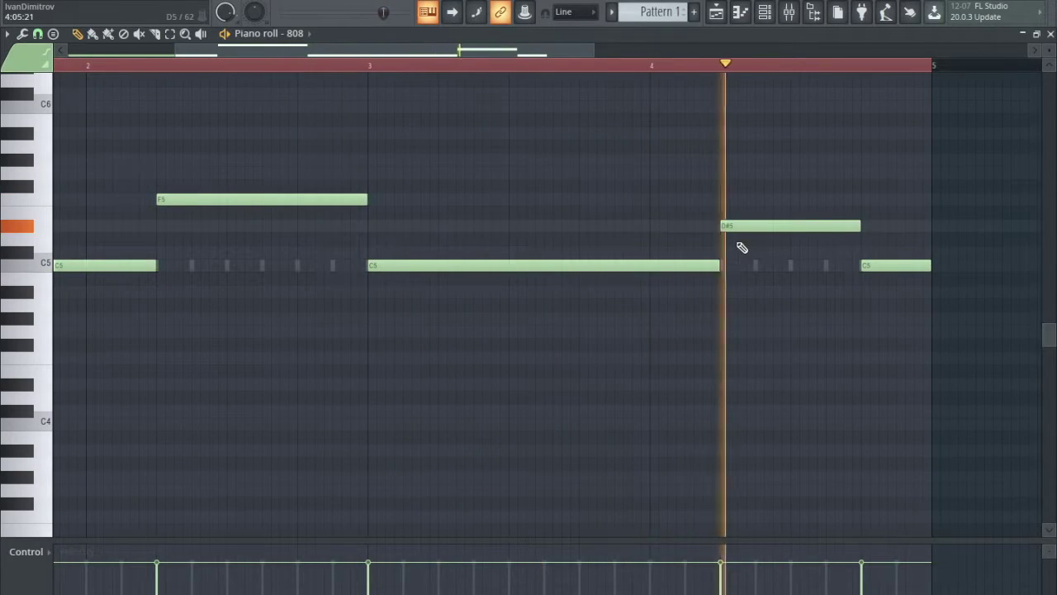
Transpose all 808 notes down three octaves, so the first note sits on C2.
{"action": "key", "text": "ctrl+a"}
{"action": "key", "text": "ctrl+Down"}
{"action": "key", "text": "ctrl+Down"}
{"action": "scroll", "coordinate": [277, 299], "scroll_direction": "down", "scroll_amount": 6}
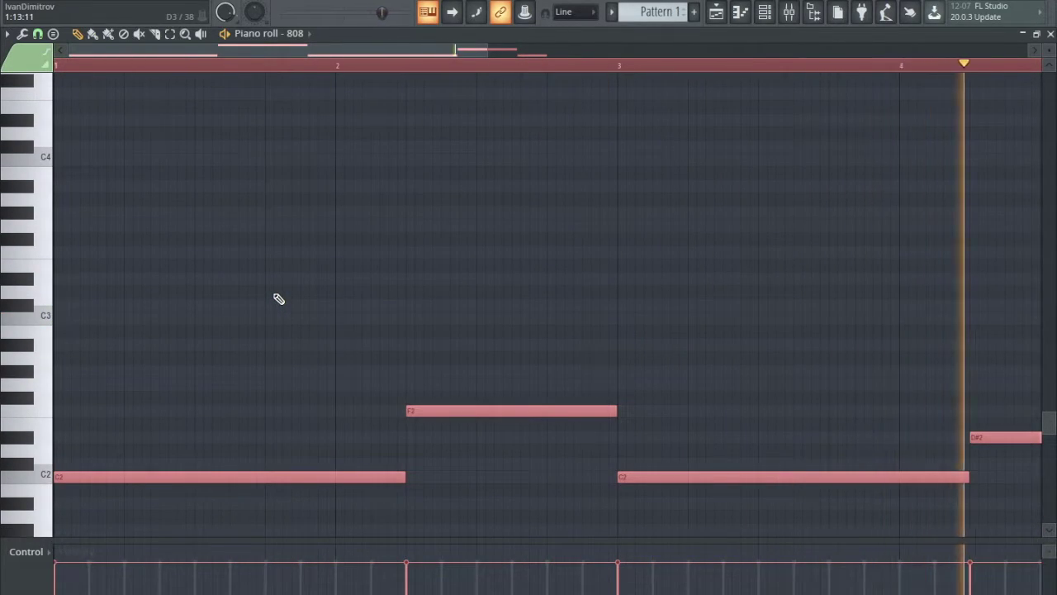
Transpose all selected 808 notes up seven semitones, so the first note sits on G2.
{"action": "key", "text": "Up"}
{"action": "key", "text": "Up"}
{"action": "key", "text": "Up"}
{"action": "key", "text": "Up"}
{"action": "key", "text": "Up"}
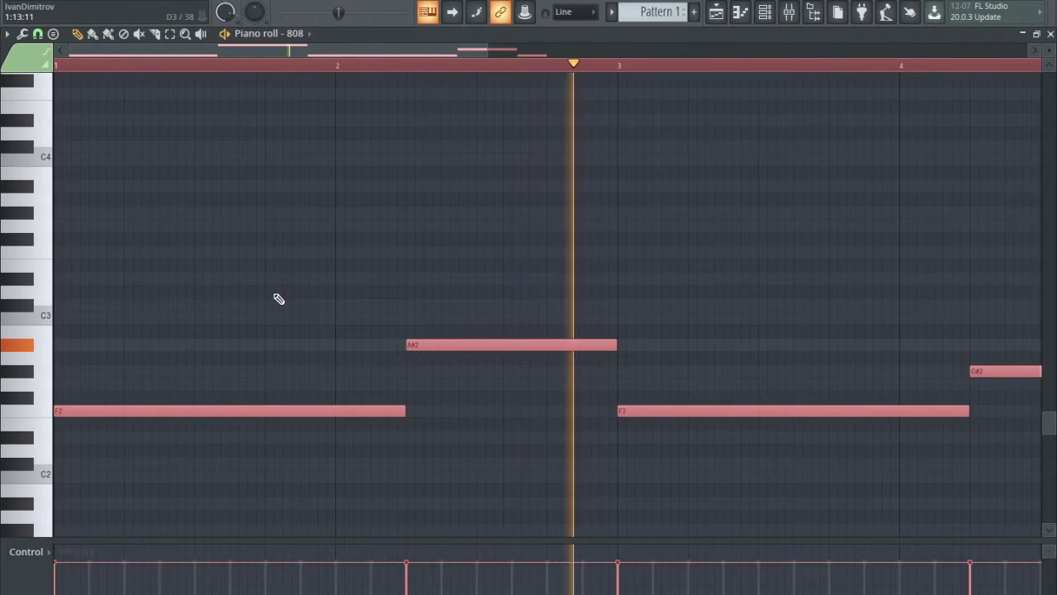
{"action": "key", "text": "Up"}
{"action": "key", "text": "Up"}
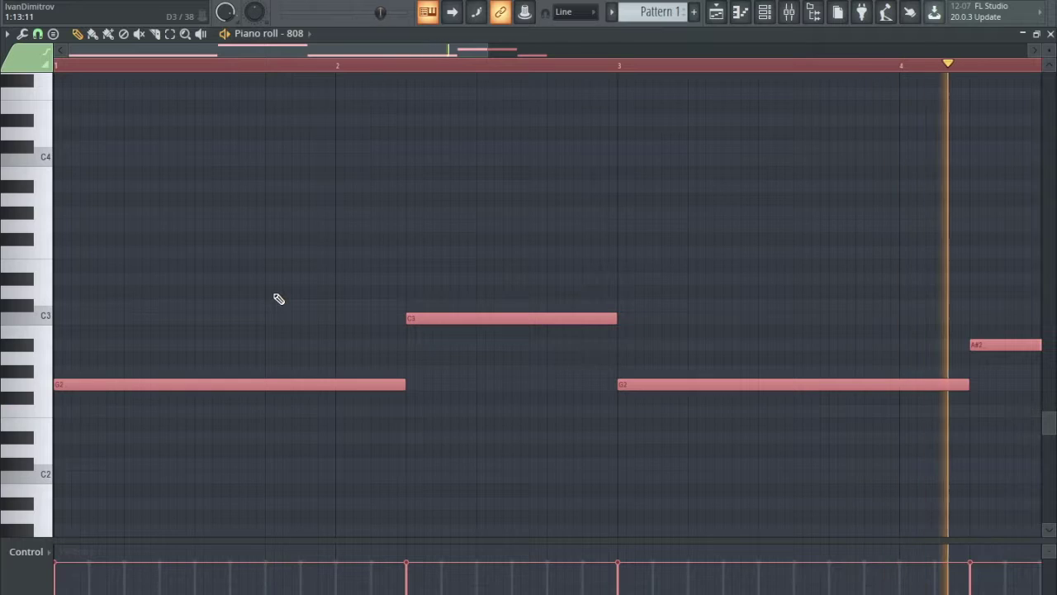
Transpose all selected 808 notes down five semitones, so the first note sits on D2.
{"action": "key", "text": "Down"}
{"action": "key", "text": "Down"}
{"action": "key", "text": "Down"}
{"action": "key", "text": "Down"}
{"action": "key", "text": "Down"}
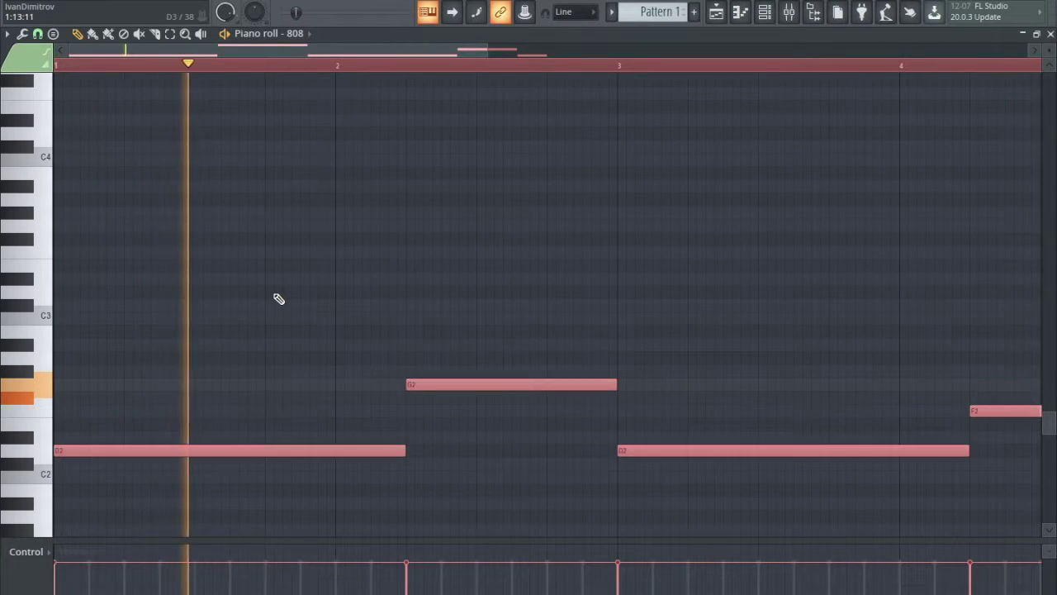
Transpose all 808 notes down one semitone, so the first note sits on C#2, and close the piano roll.
{"action": "key", "text": "Down"}
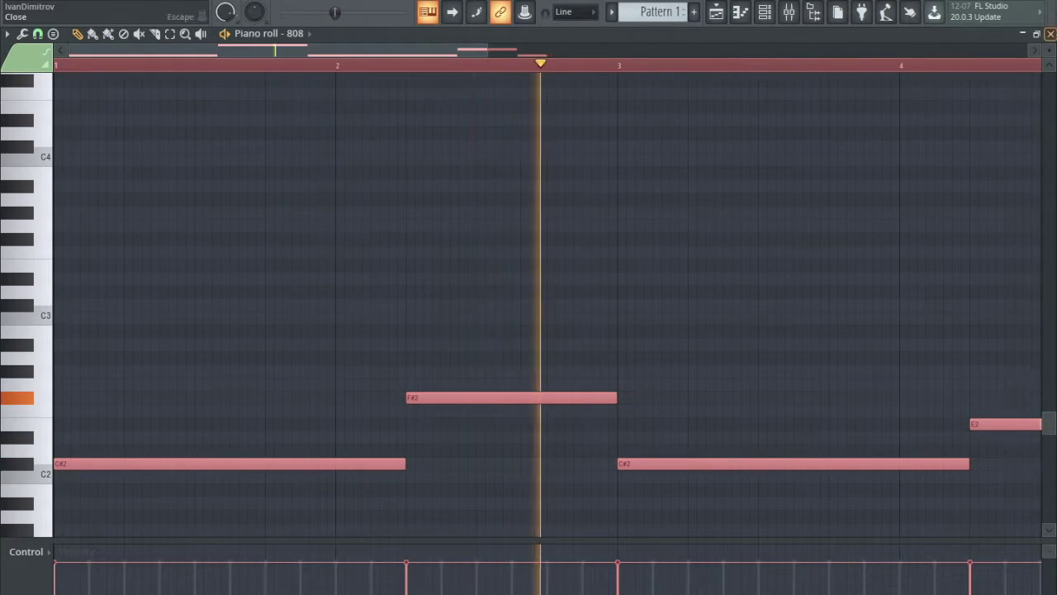
{"action": "key", "text": "F7"}
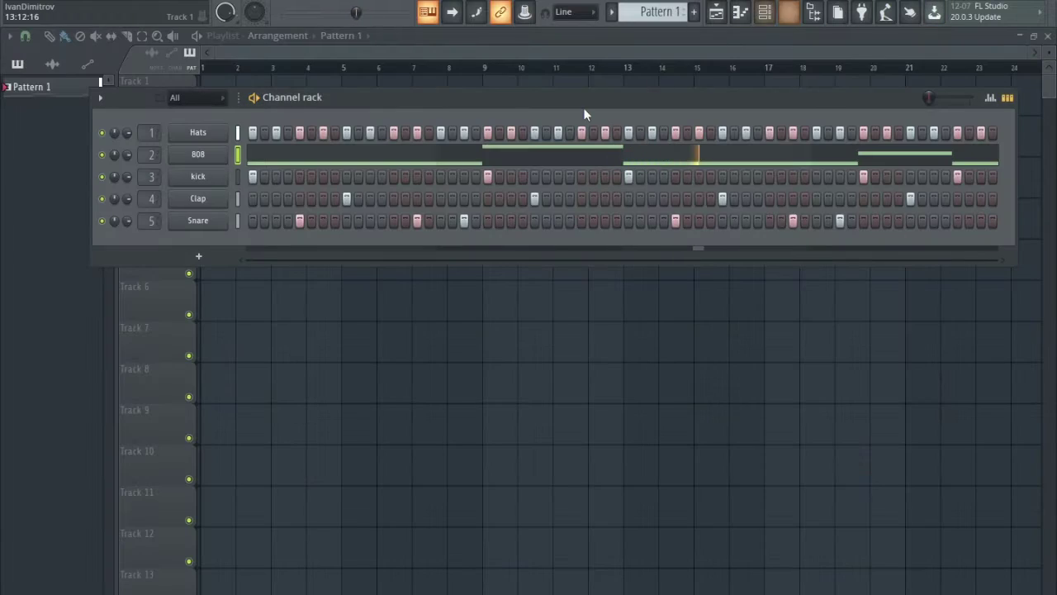
Open the mixer and route the kick track to the 808 track.
{"action": "left_click", "coordinate": [789, 11]}
{"action": "left_click_drag", "start_coordinate": [513, 281], "coordinate": [475, 90]}
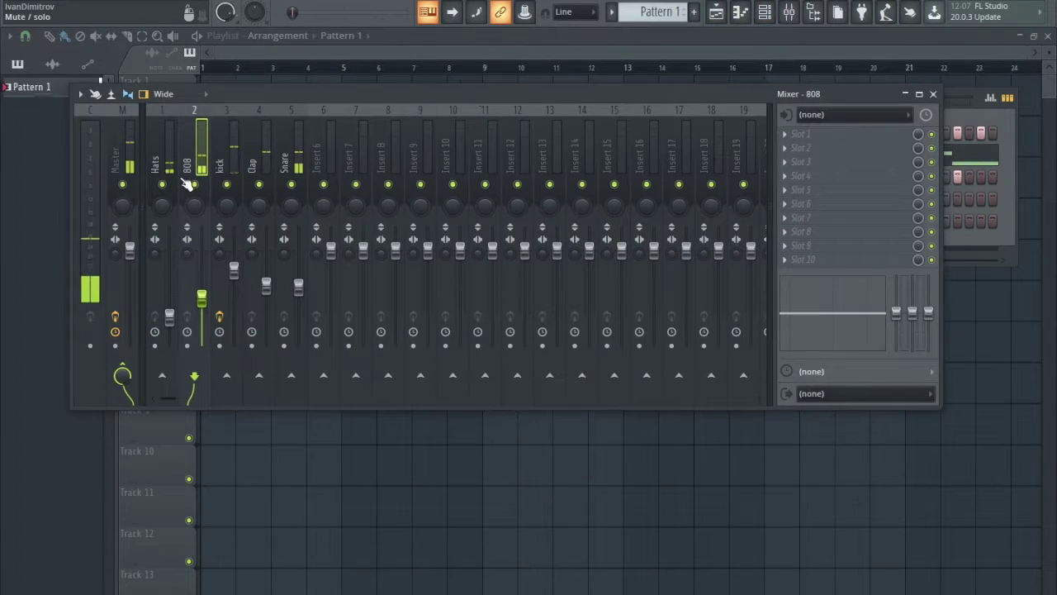
{"action": "left_click", "coordinate": [786, 135]}
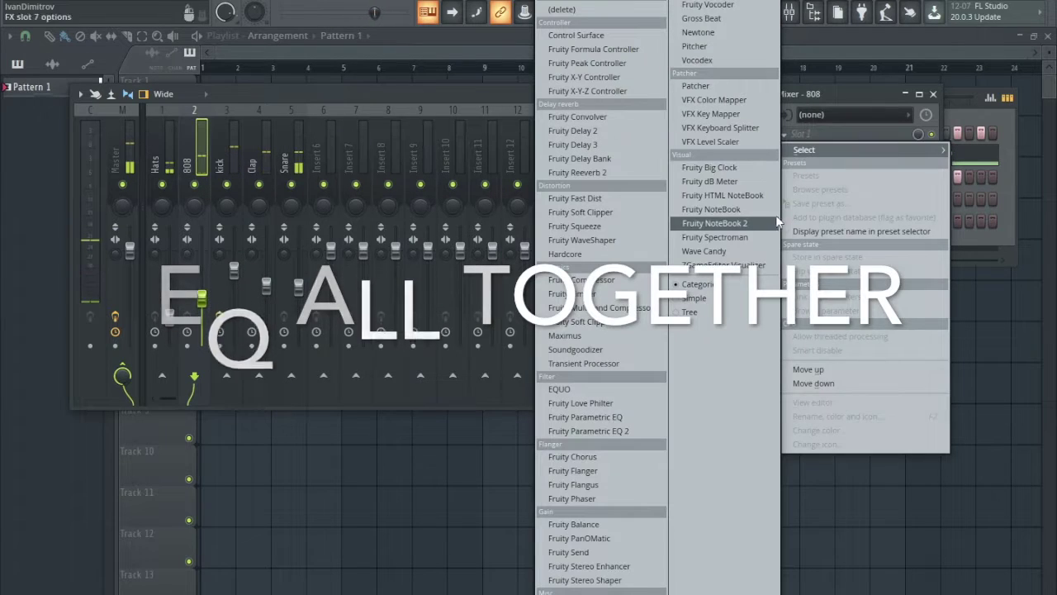
{"action": "left_click", "coordinate": [273, 93]}
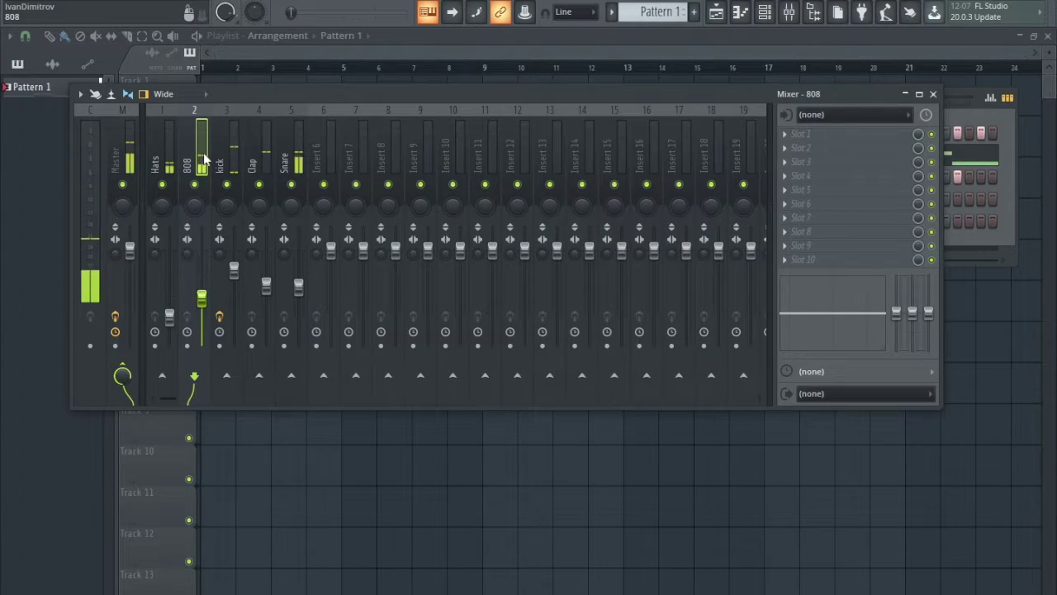
{"action": "left_click", "coordinate": [232, 165]}
{"action": "left_click", "coordinate": [194, 375]}
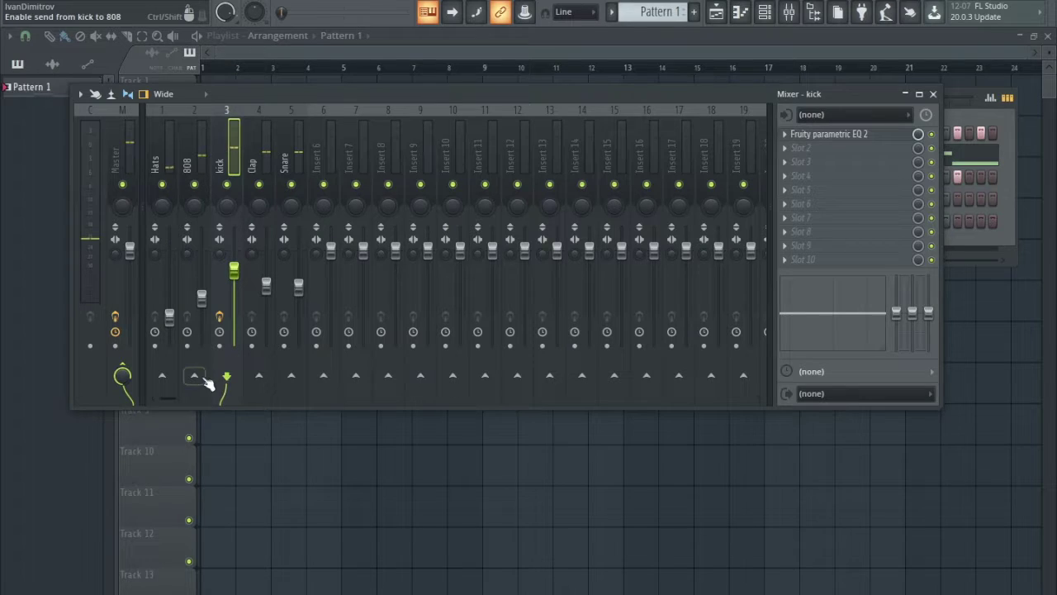
Add a Fruity Limiter to the first effect slot of the 808 mixer track.
{"action": "left_click", "coordinate": [196, 167]}
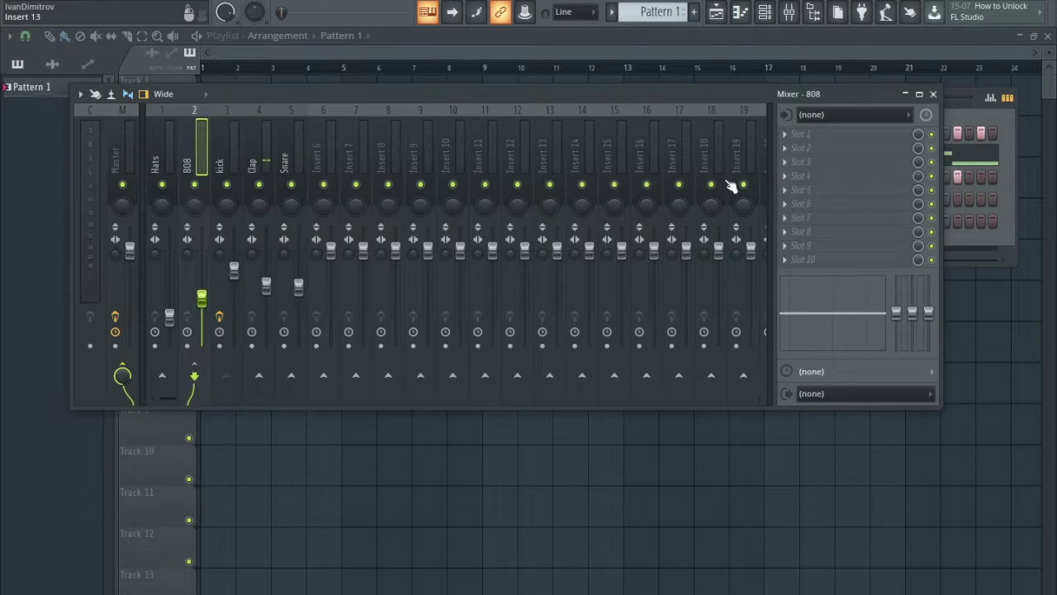
{"action": "left_click", "coordinate": [791, 145]}
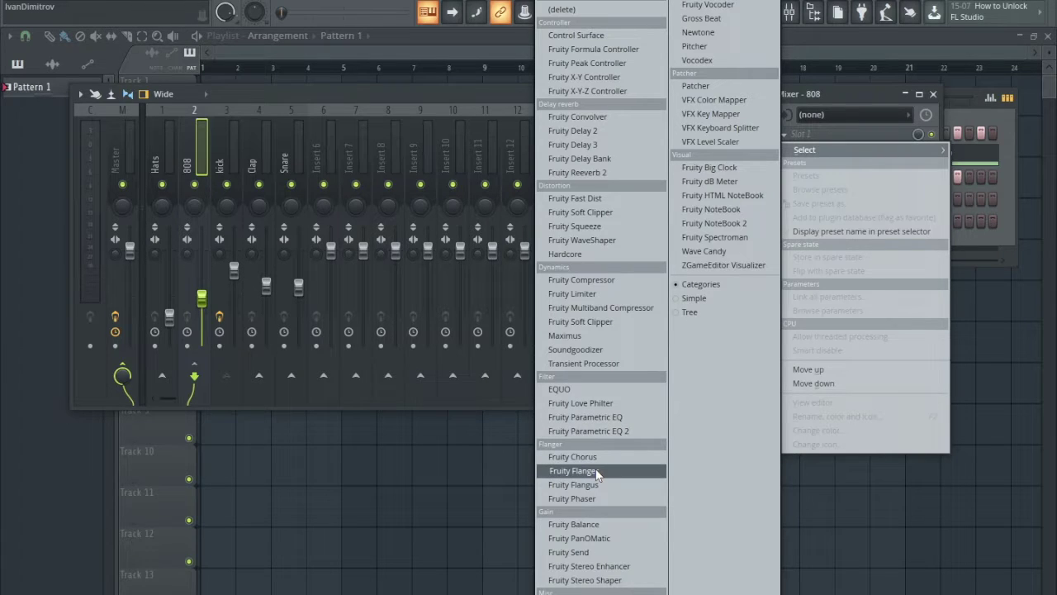
{"action": "left_click", "coordinate": [589, 294]}
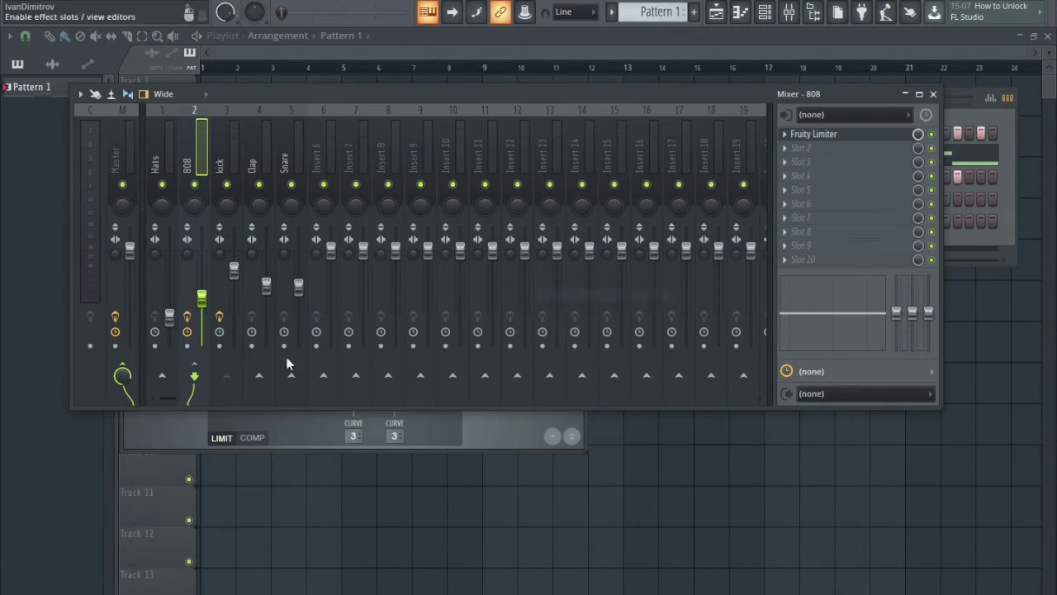
Switch the 808's Fruity Limiter to compressor mode, set its sidechain input to 1, and lower the threshold while raising the knee and ratio.
{"action": "left_click_drag", "start_coordinate": [486, 92], "coordinate": [521, 412]}
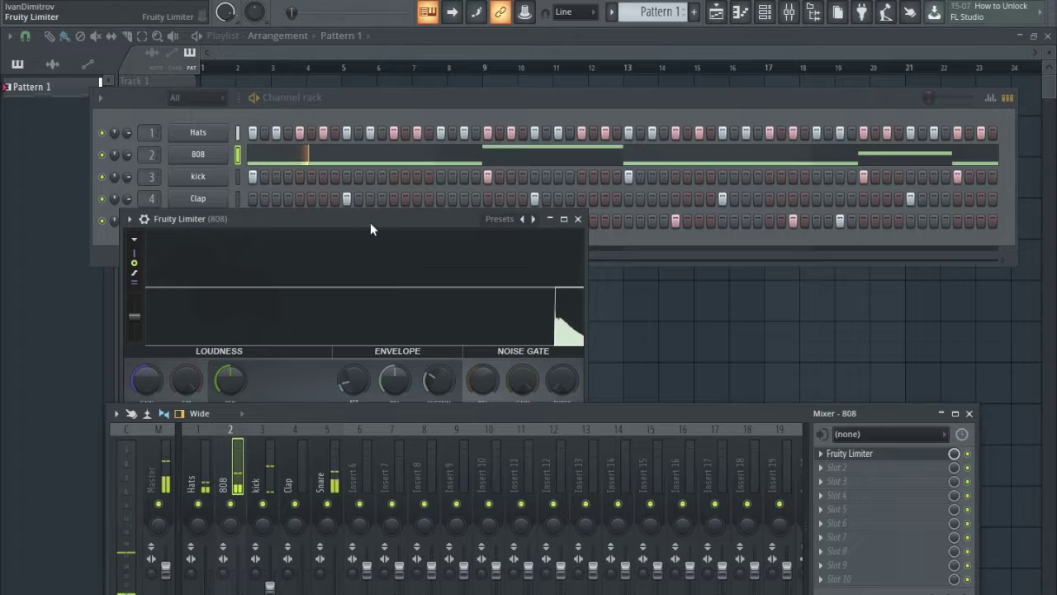
{"action": "left_click_drag", "start_coordinate": [370, 229], "coordinate": [552, 92]}
{"action": "left_click", "coordinate": [434, 302]}
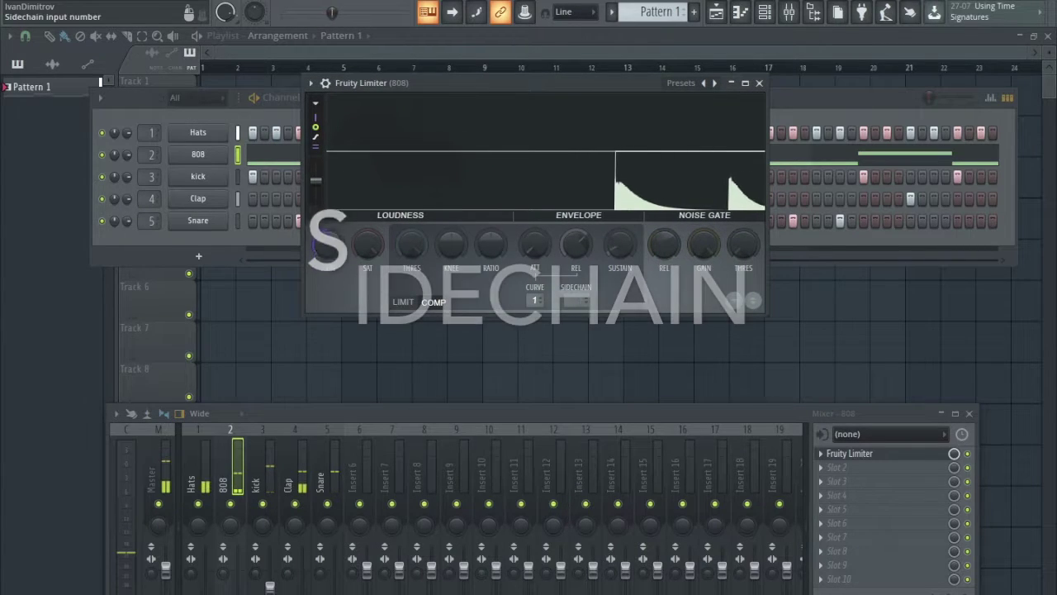
{"action": "left_click_drag", "start_coordinate": [576, 300], "coordinate": [575, 291]}
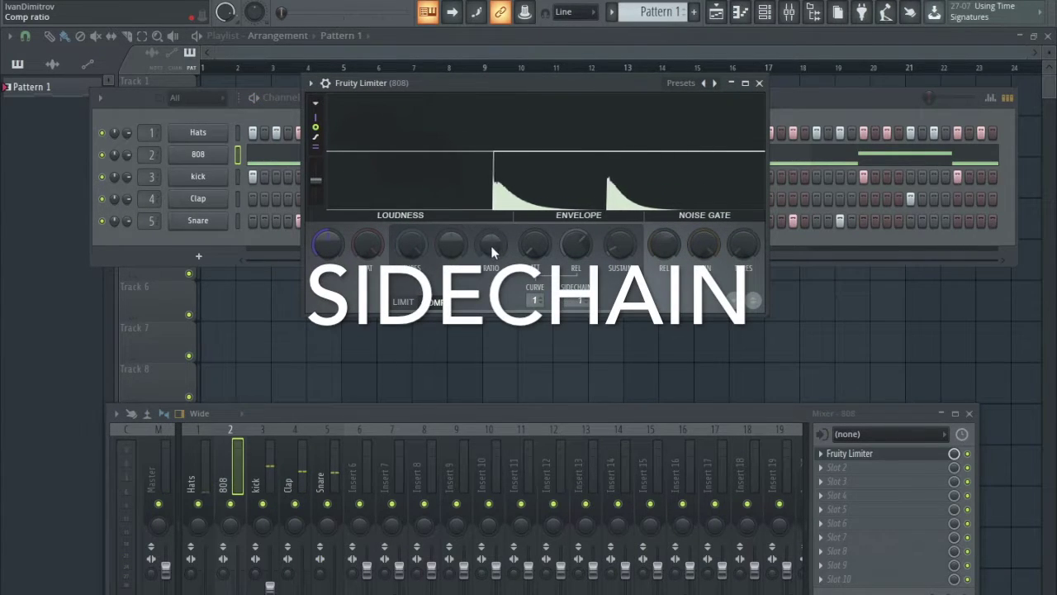
{"action": "left_click_drag", "start_coordinate": [453, 246], "coordinate": [411, 280]}
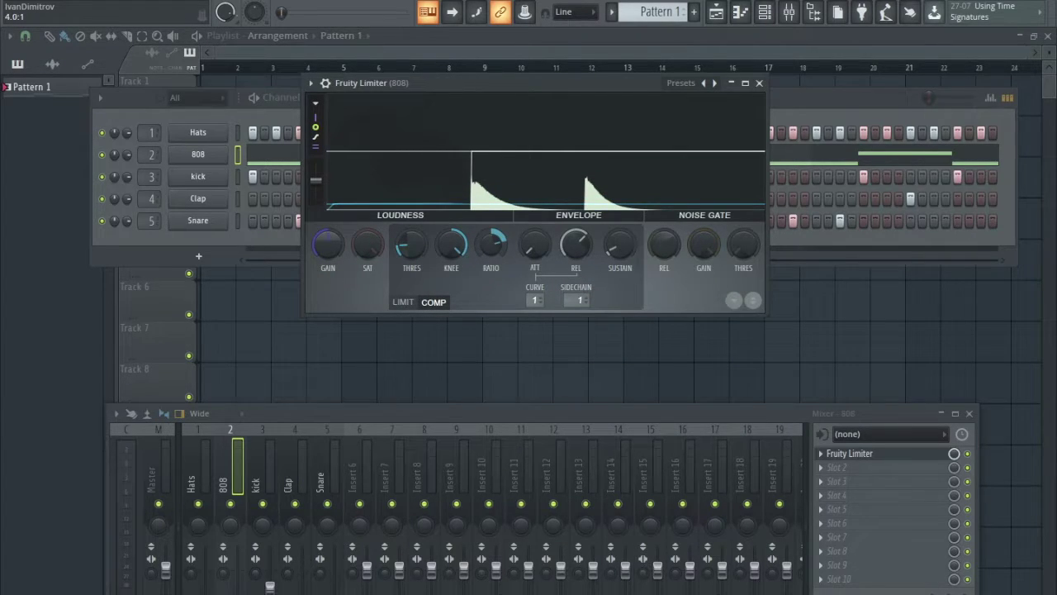
Play the pattern to check how the kick ducks the 808, and close the limiter.
{"action": "left_click_drag", "start_coordinate": [506, 416], "coordinate": [562, 239]}
{"action": "left_click_drag", "start_coordinate": [531, 198], "coordinate": [555, 267]}
{"action": "left_click", "coordinate": [415, 248]}
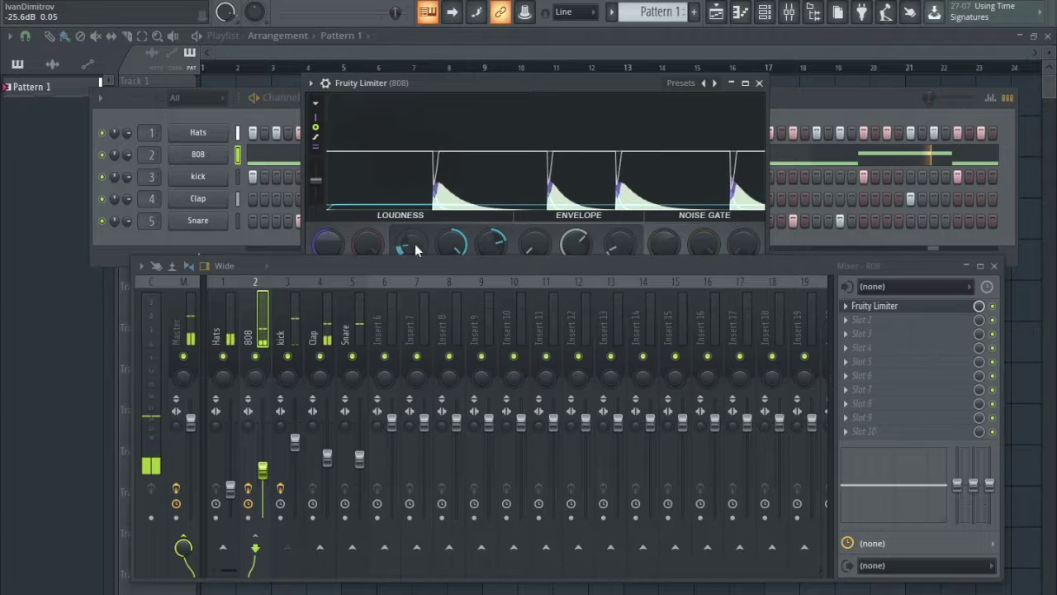
{"action": "left_click", "coordinate": [759, 82]}
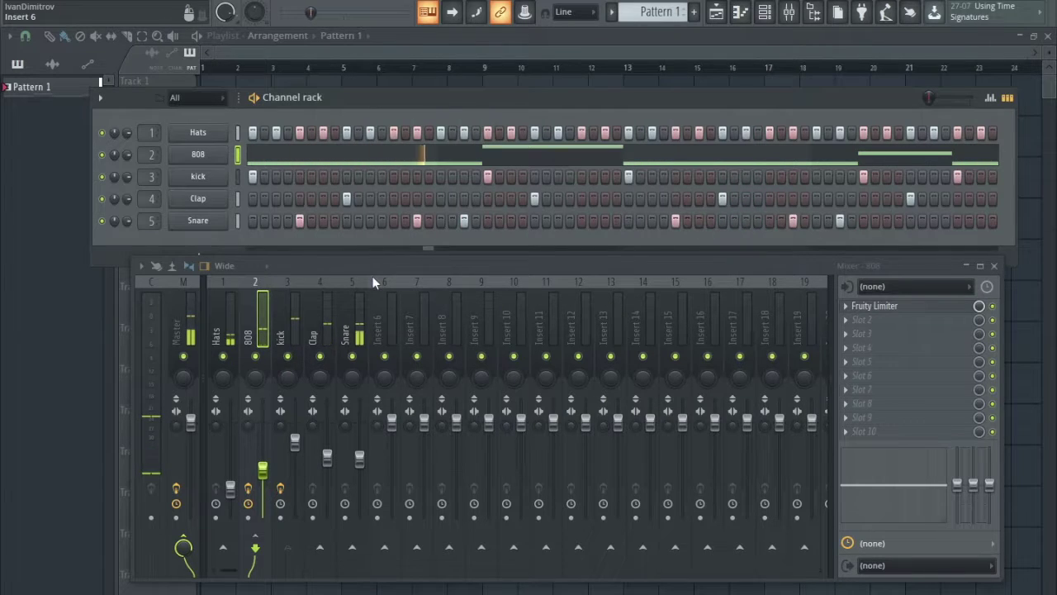
Enlarge the mixer and lower the snare track's volume slightly.
{"action": "left_click_drag", "start_coordinate": [373, 266], "coordinate": [344, 108]}
{"action": "left_click", "coordinate": [950, 108]}
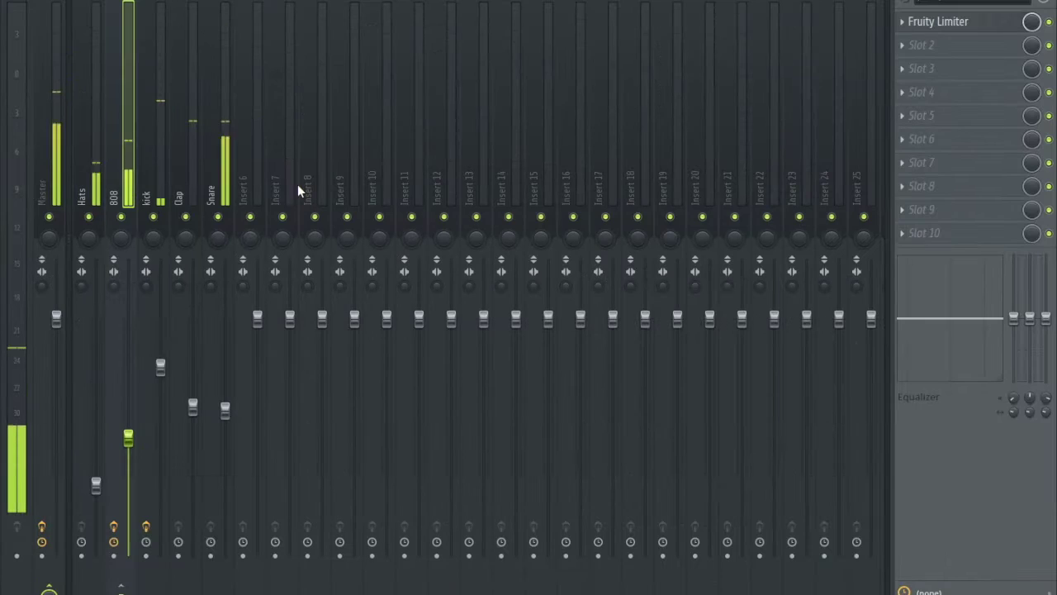
{"action": "left_click", "coordinate": [225, 273]}
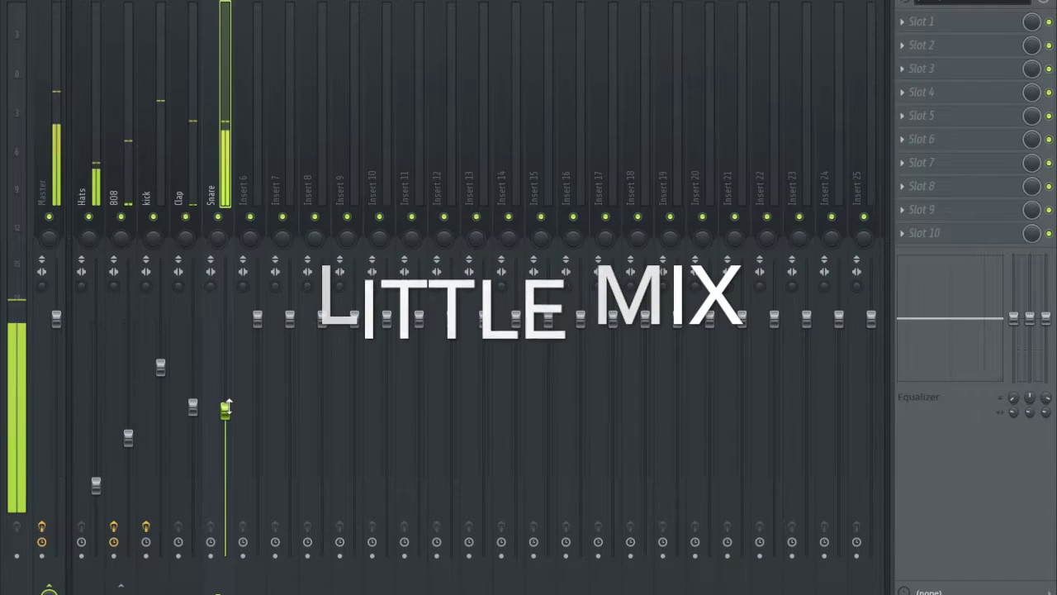
{"action": "left_click_drag", "start_coordinate": [225, 406], "coordinate": [224, 432]}
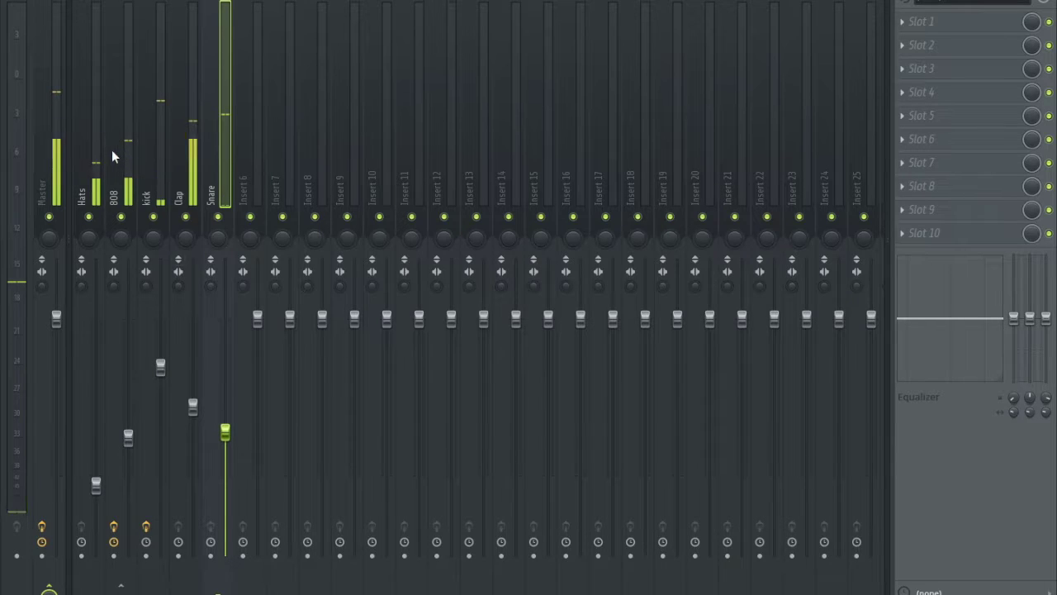
Lower the kick track's volume slightly in the mixer.
{"action": "left_click", "coordinate": [154, 157]}
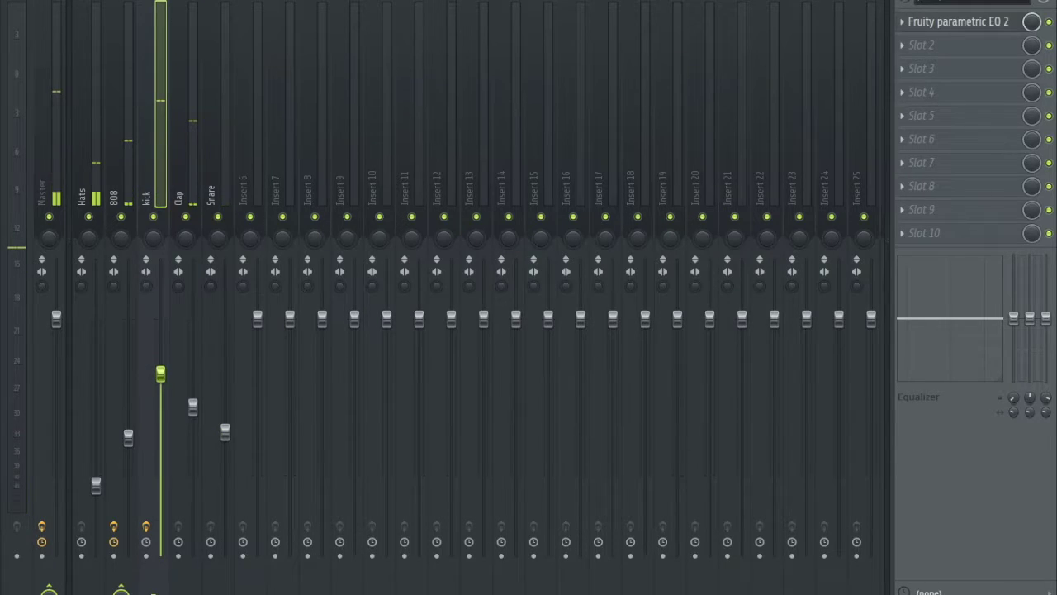
{"action": "left_click_drag", "start_coordinate": [160, 378], "coordinate": [160, 381]}
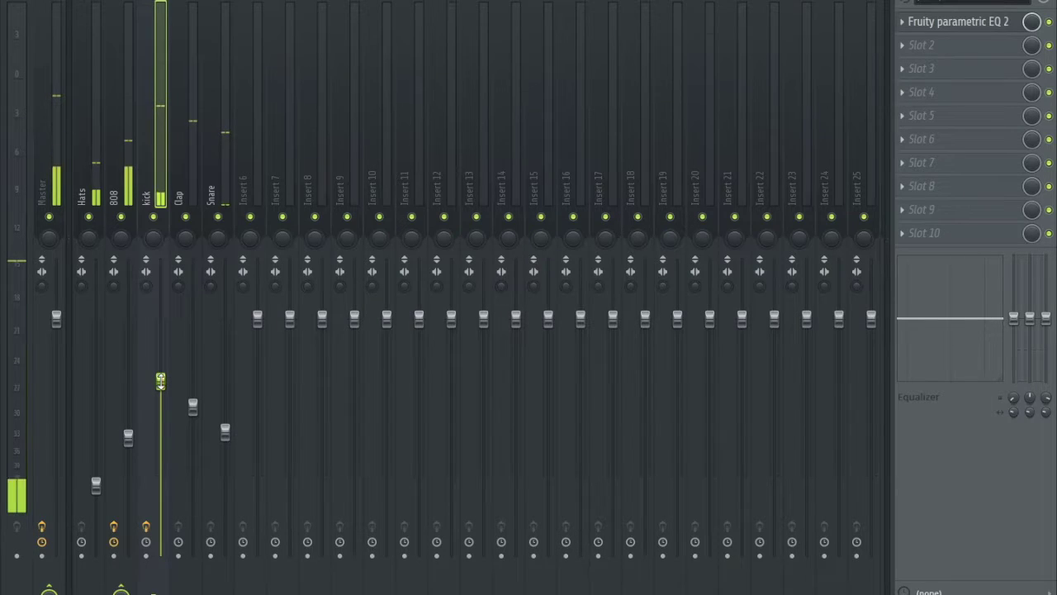
{"action": "left_click_drag", "start_coordinate": [160, 381], "coordinate": [161, 384]}
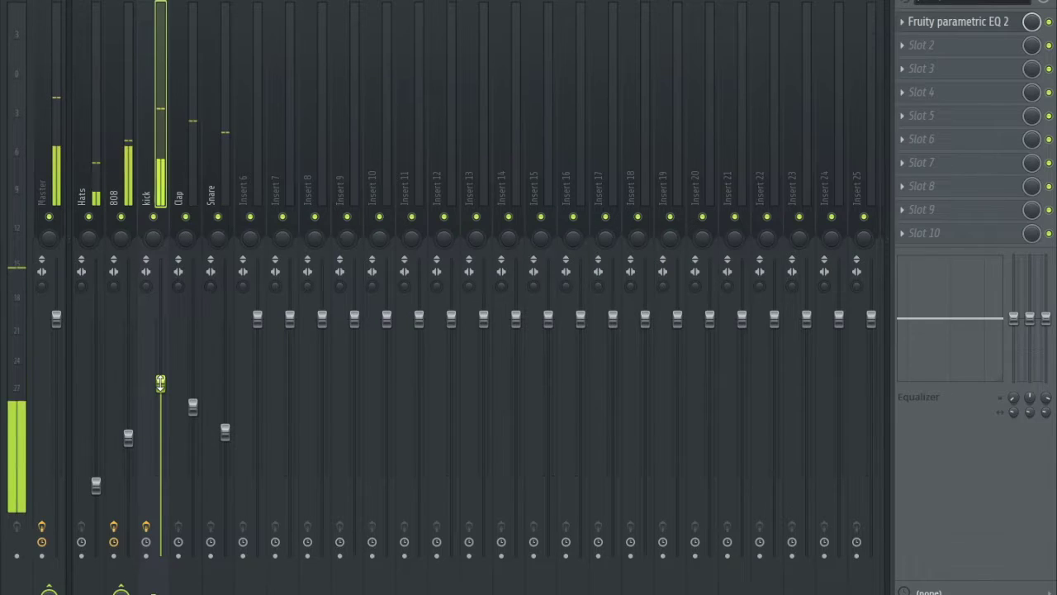
Lower the 808 track's volume and bring it partway back up, leaving it slightly quieter than before.
{"action": "left_click", "coordinate": [116, 188]}
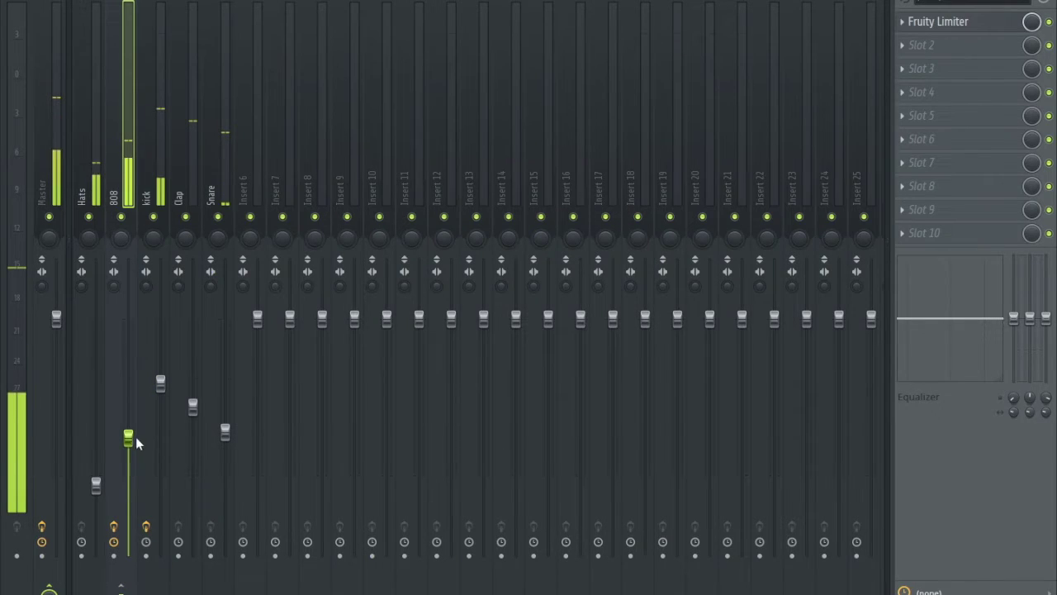
{"action": "left_click_drag", "start_coordinate": [128, 437], "coordinate": [128, 456]}
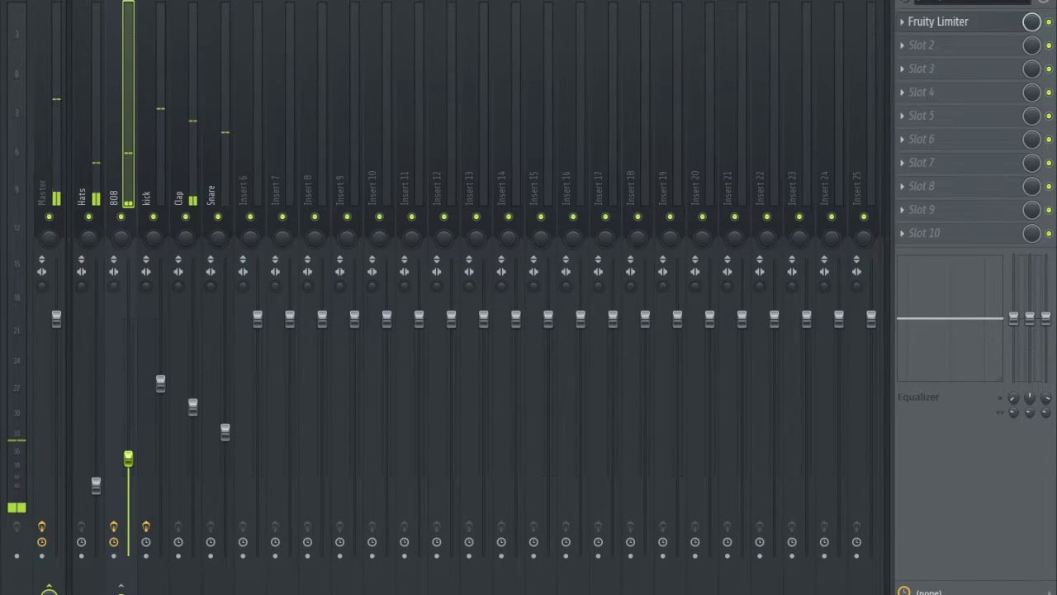
{"action": "left_click_drag", "start_coordinate": [128, 457], "coordinate": [128, 444]}
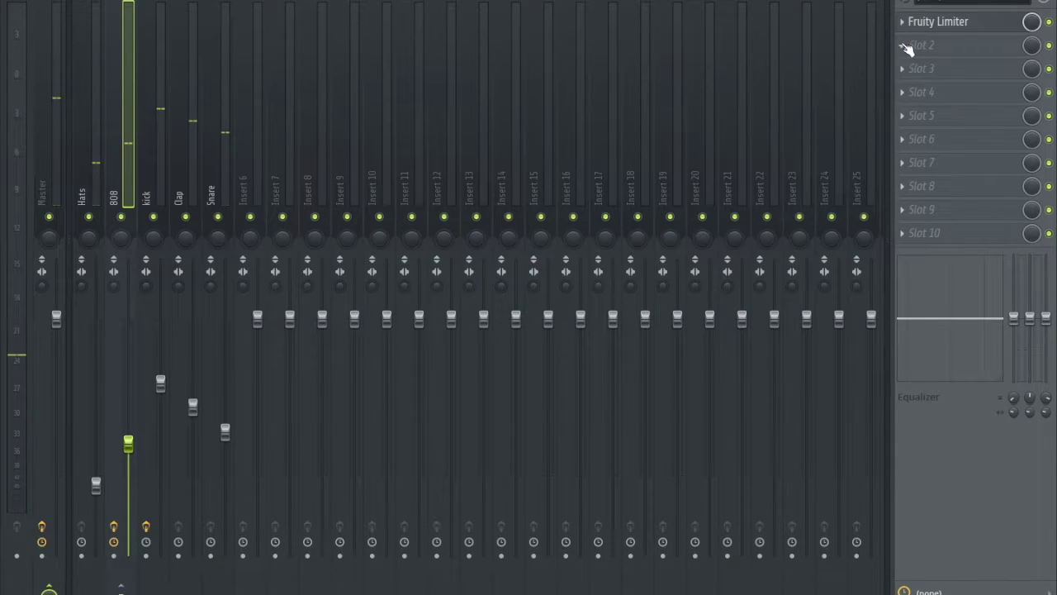
Add the Supercharger effect to the 808 track's second slot and lower the track's volume slightly during playback.
{"action": "left_click", "coordinate": [907, 48]}
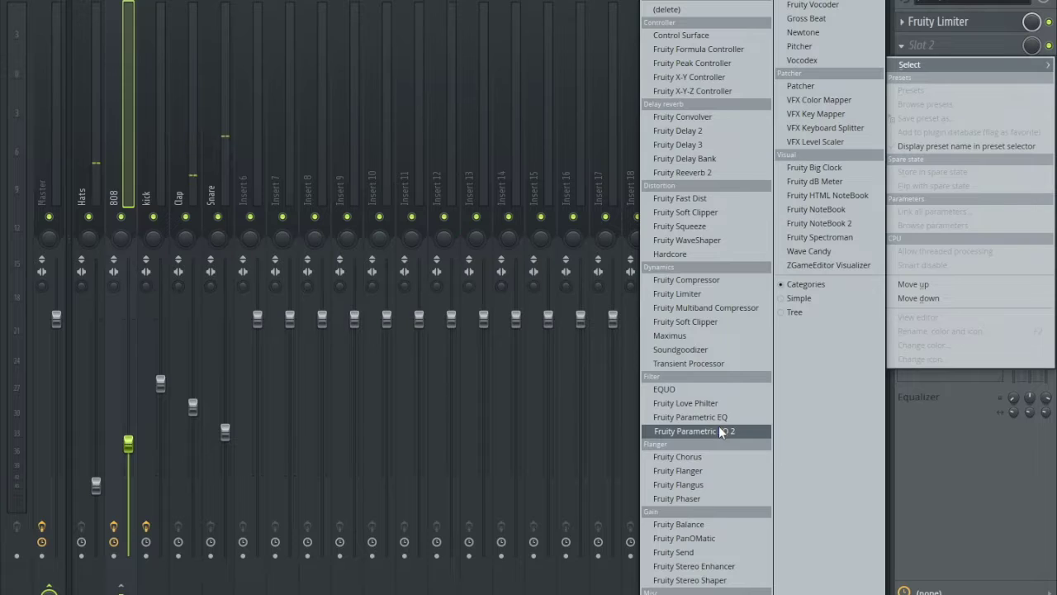
{"action": "key", "text": "Escape"}
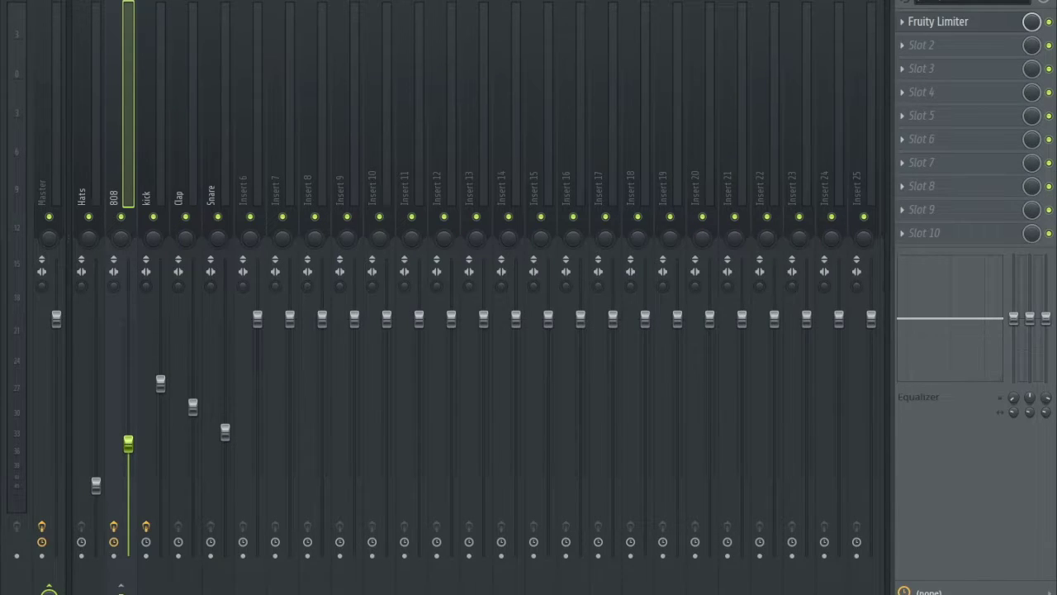
{"action": "left_click_drag", "start_coordinate": [591, 106], "coordinate": [534, 90]}
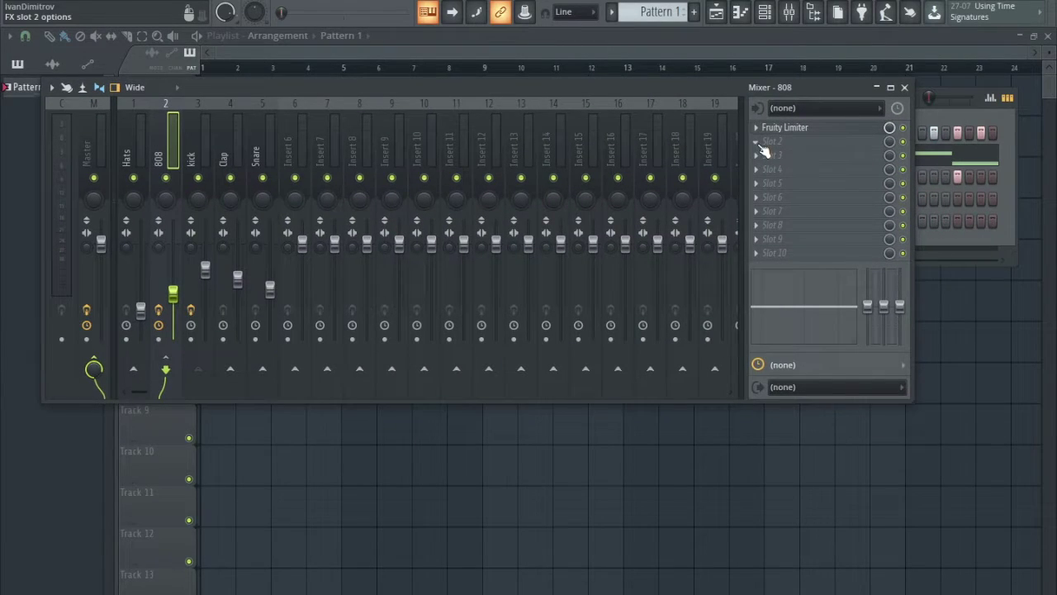
{"action": "key", "text": "space"}
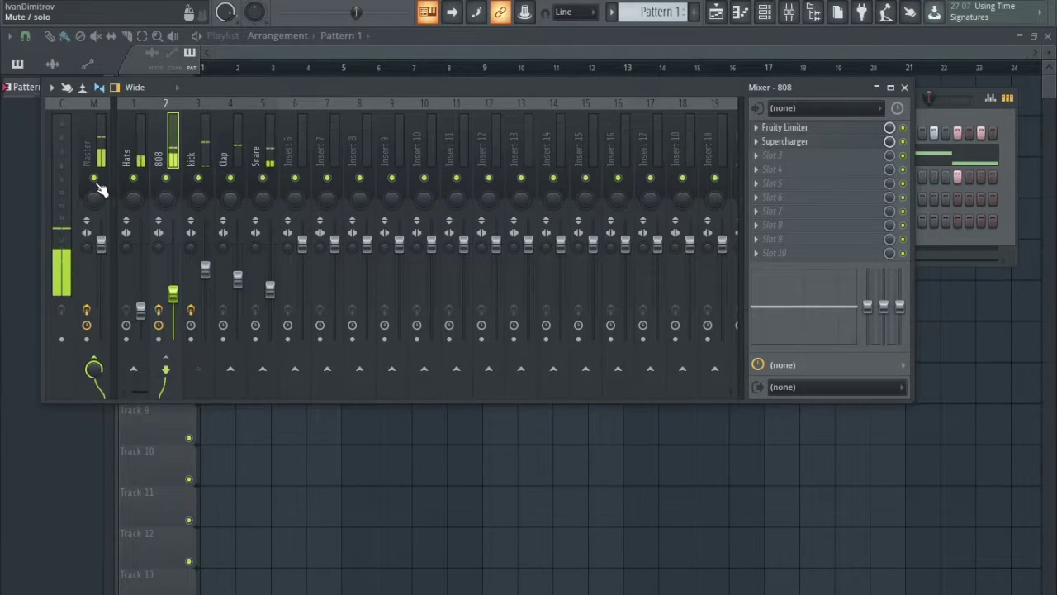
{"action": "left_click", "coordinate": [891, 88]}
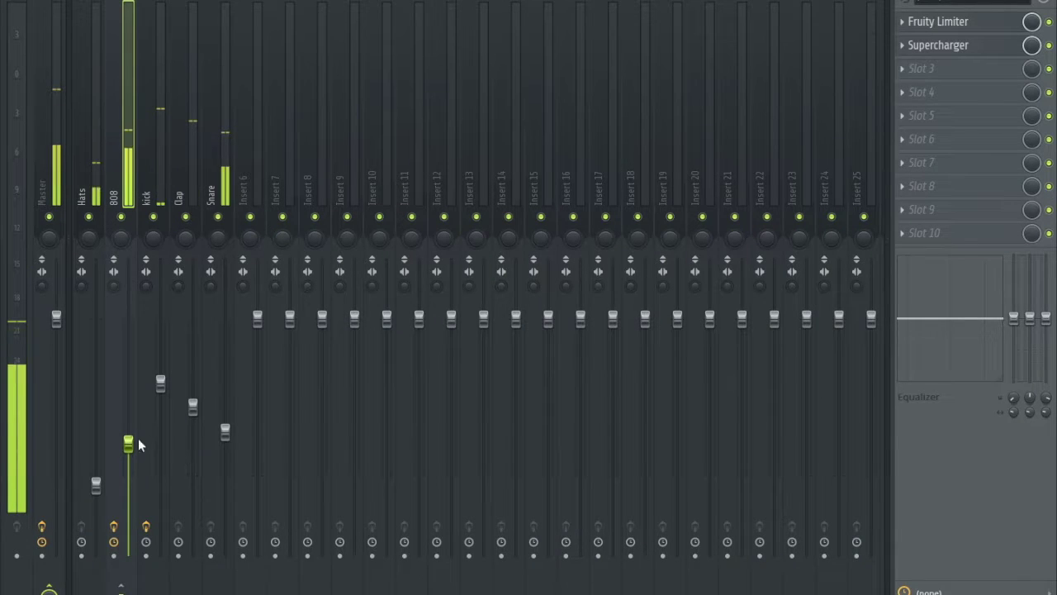
{"action": "left_click_drag", "start_coordinate": [139, 440], "coordinate": [138, 448]}
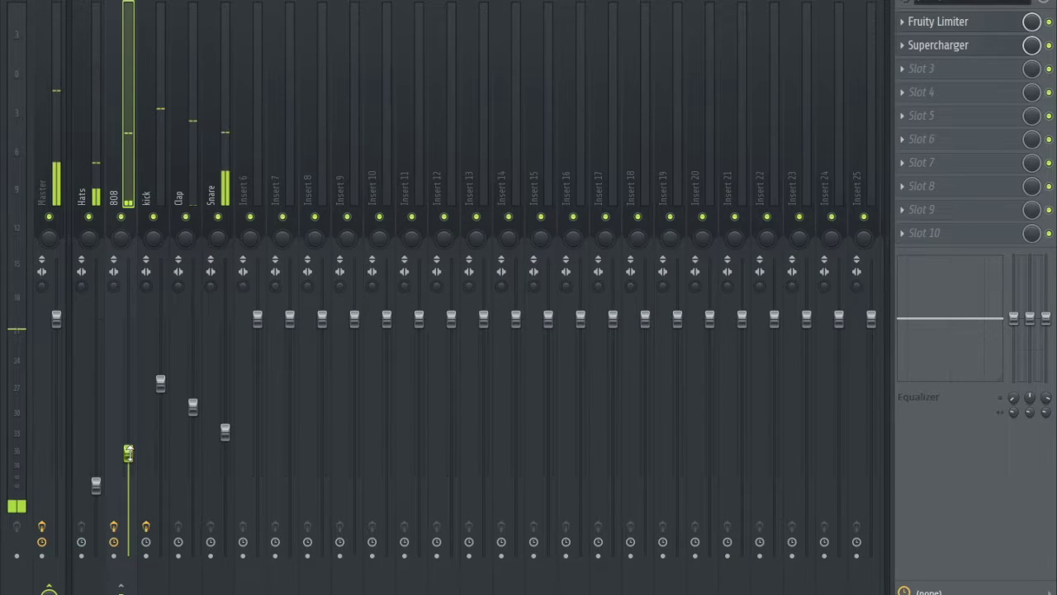
{"action": "left_click", "coordinate": [923, 69]}
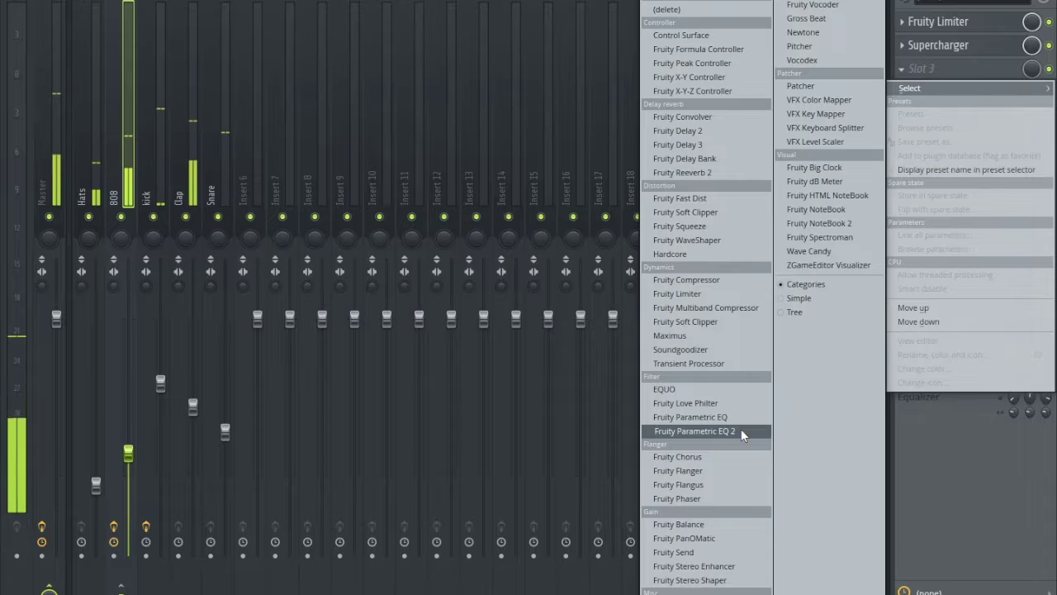
{"action": "left_click", "coordinate": [928, 71]}
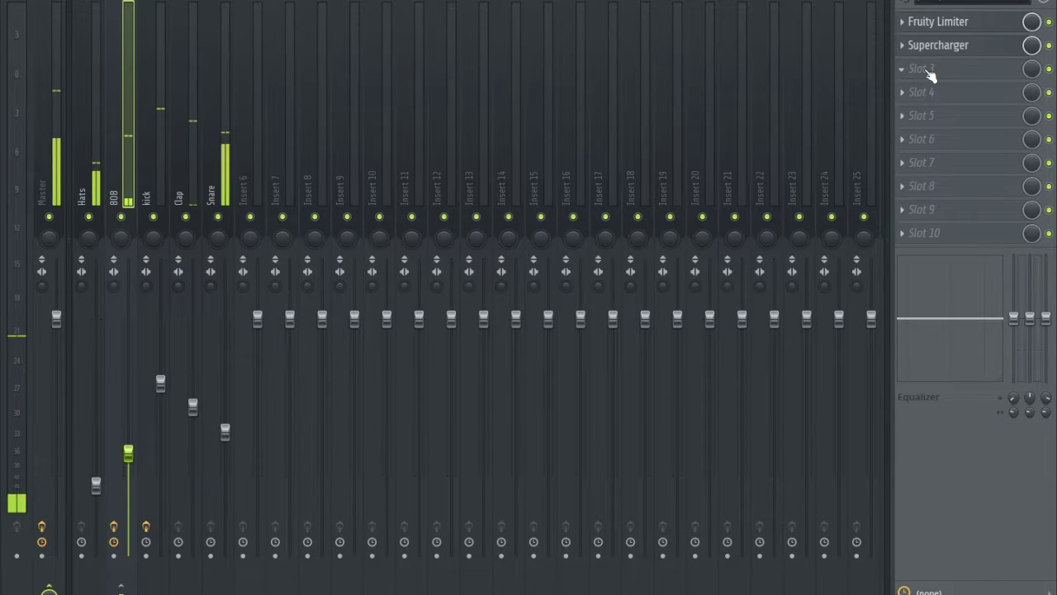
{"action": "left_click", "coordinate": [928, 71]}
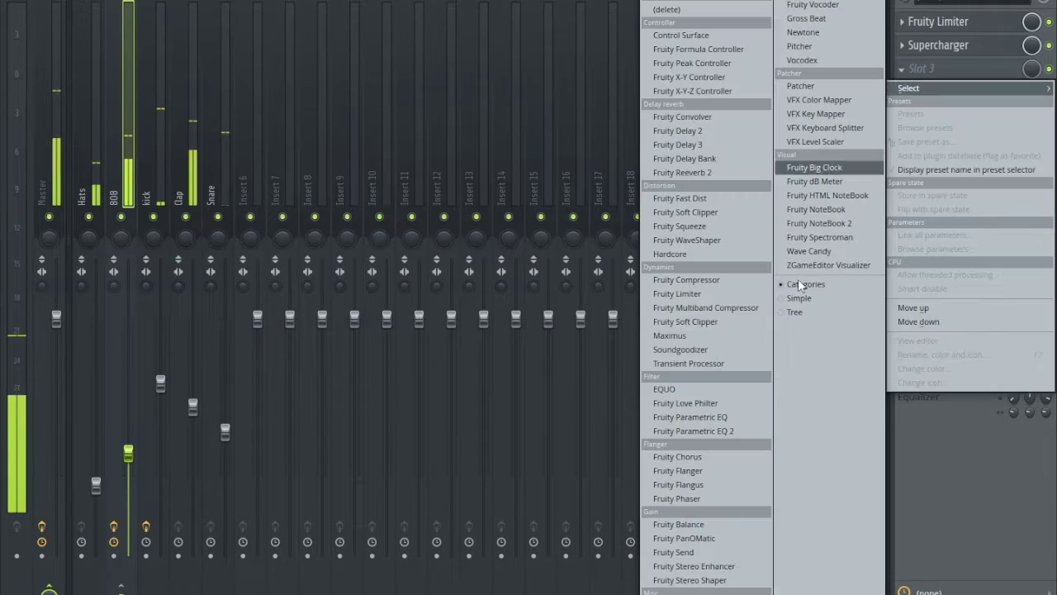
{"action": "left_click", "coordinate": [715, 380]}
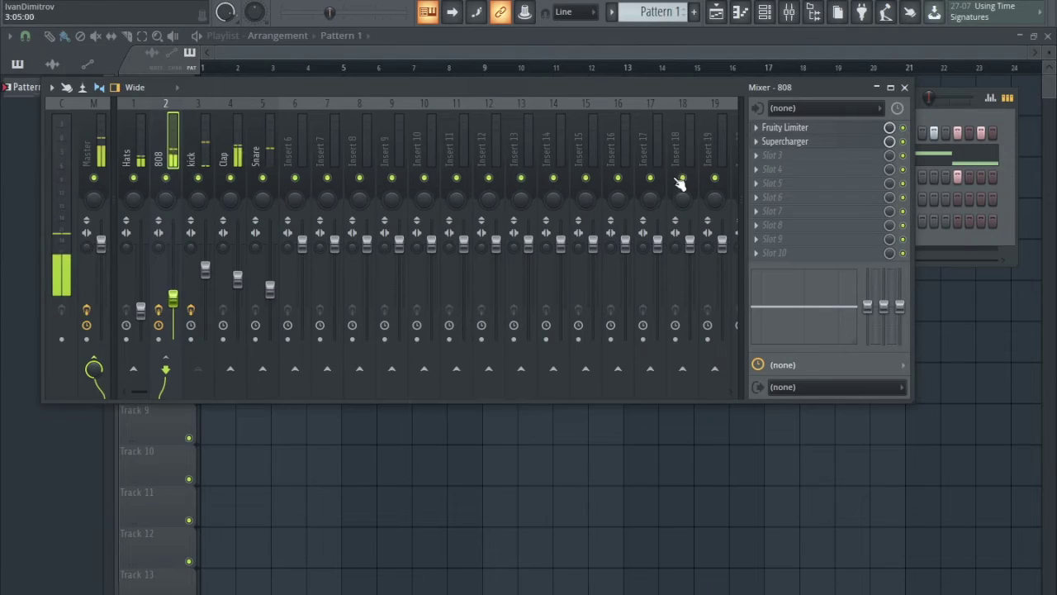
{"action": "key", "text": "XF86AudioLowerVolume"}
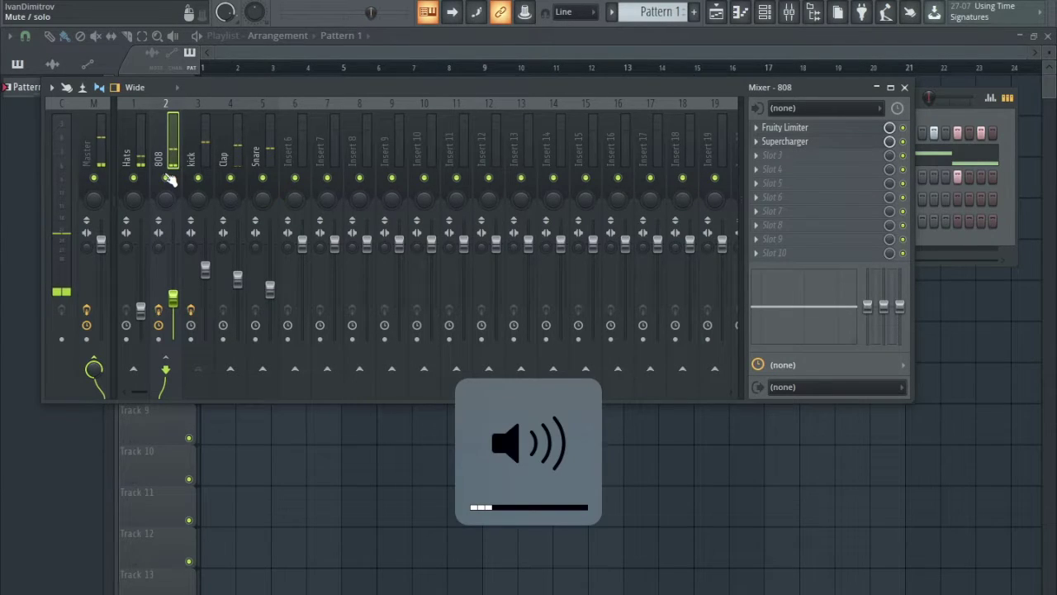
Lower the velocity of four Hats steps in the first half of the pattern to about 65% in the graph editor.
{"action": "left_click", "coordinate": [205, 158]}
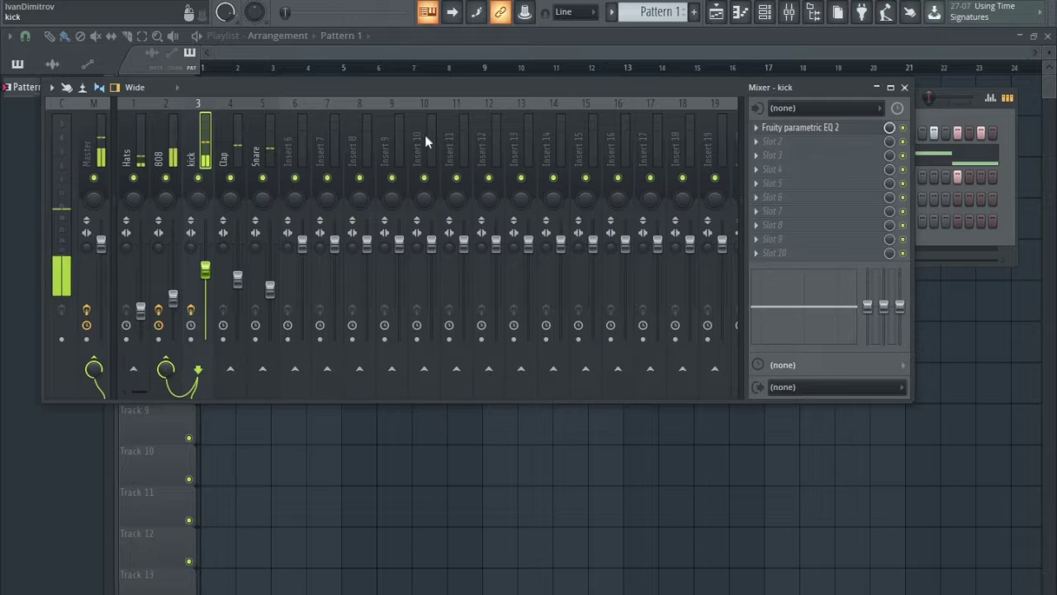
{"action": "key", "text": "F9"}
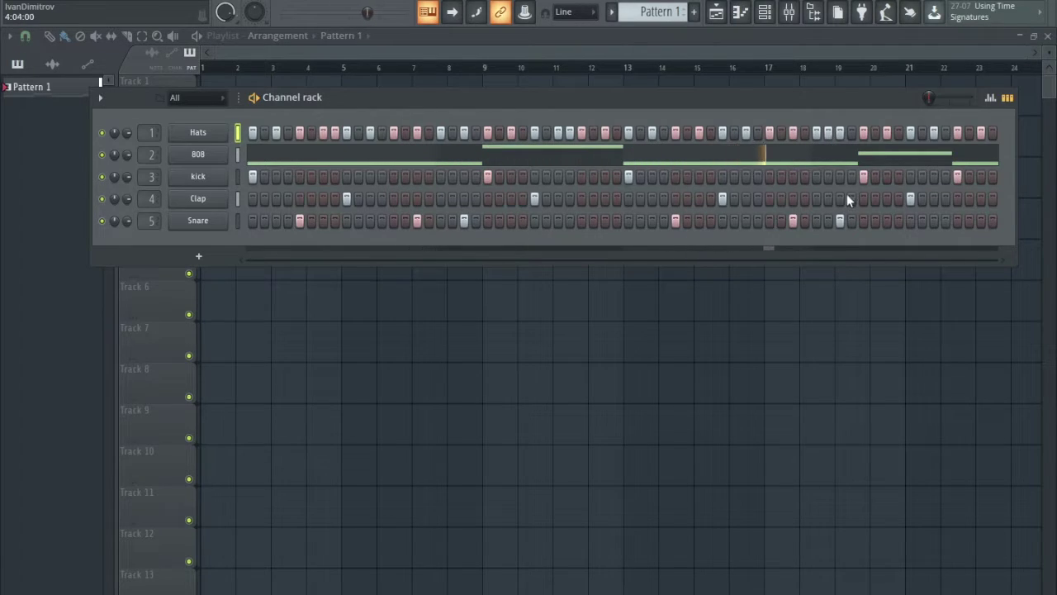
{"action": "right_click", "coordinate": [224, 126]}
{"action": "left_click", "coordinate": [254, 142]}
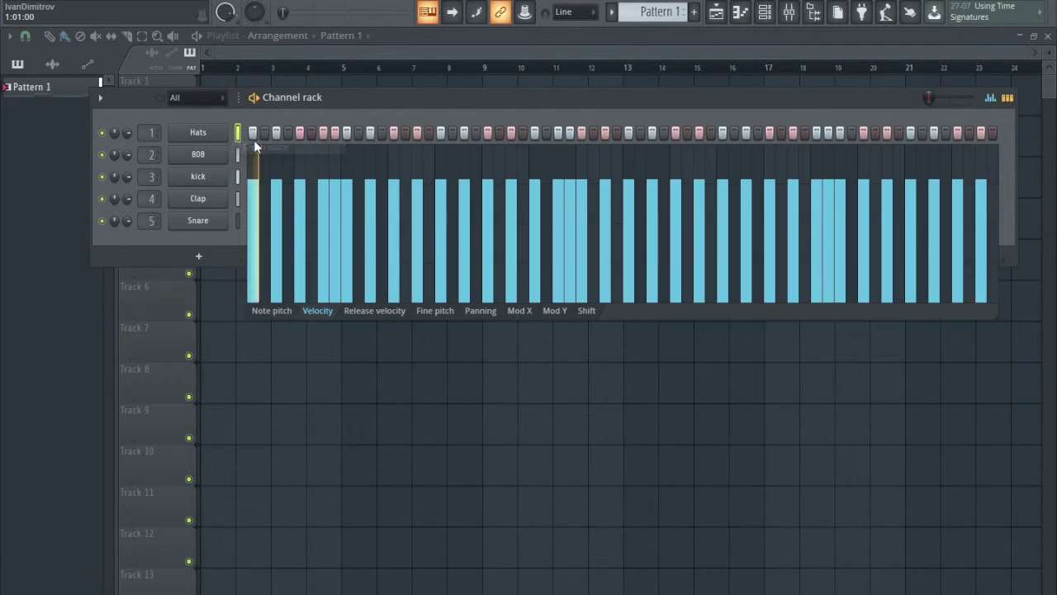
{"action": "left_click", "coordinate": [301, 198]}
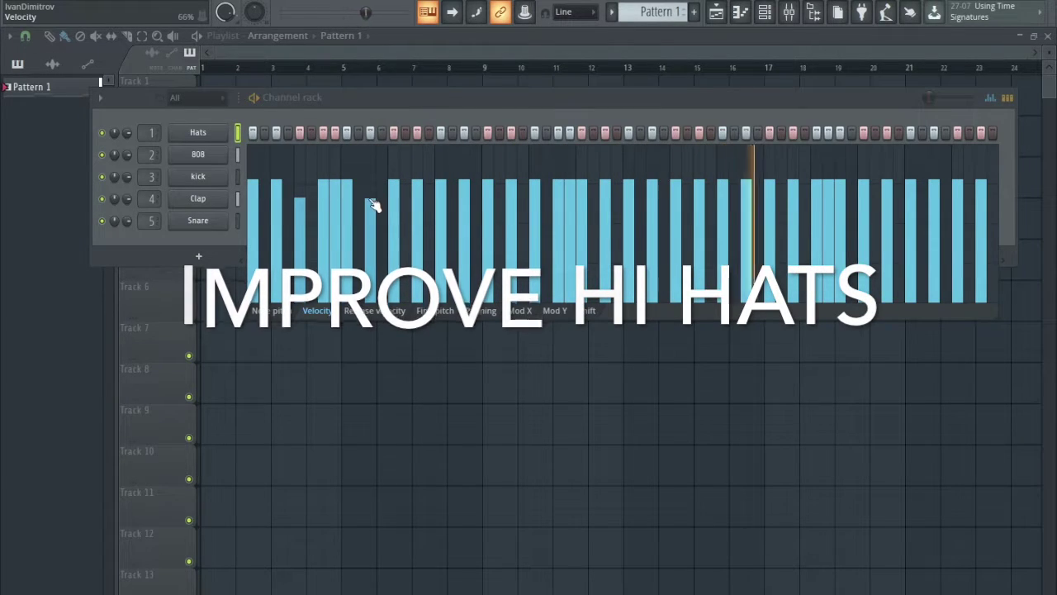
{"action": "left_click", "coordinate": [418, 198]}
{"action": "left_click", "coordinate": [465, 198]}
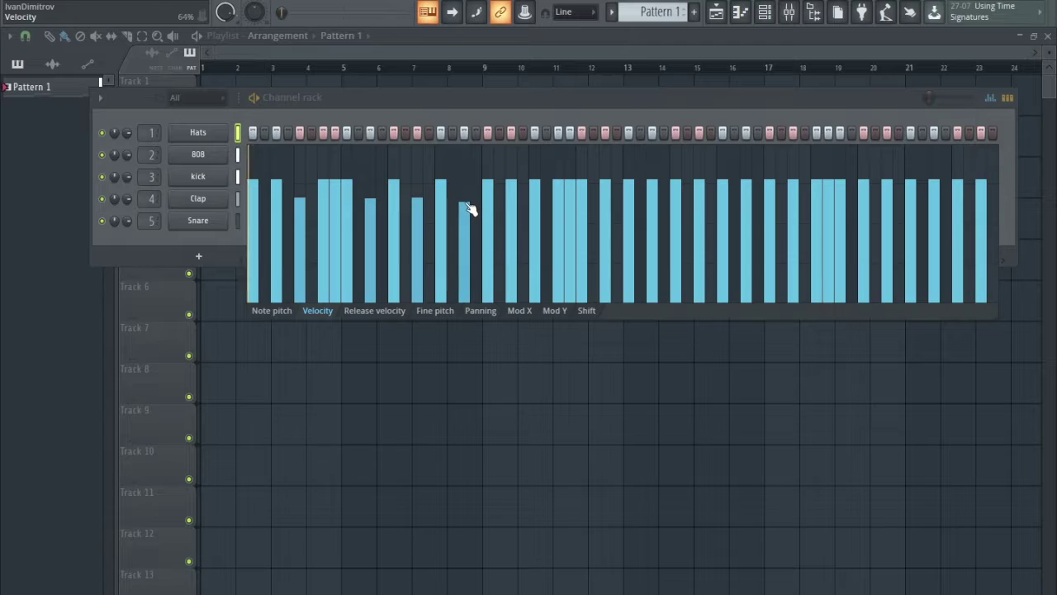
Open the Hats channel's piano roll and move the three-note roll in bar 1 down one octave to C4.
{"action": "right_click", "coordinate": [210, 132]}
{"action": "left_click", "coordinate": [248, 134]}
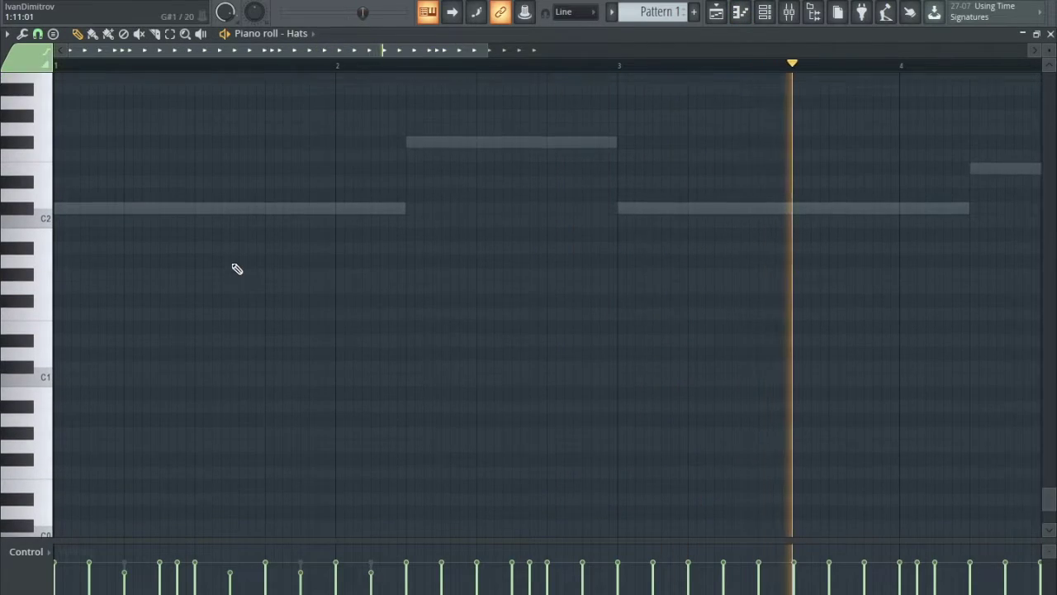
{"action": "key", "text": "ctrl+a"}
{"action": "left_click", "coordinate": [170, 170]}
{"action": "right_click", "coordinate": [186, 166]}
{"action": "key", "text": "space"}
{"action": "left_click_drag", "start_coordinate": [147, 126], "coordinate": [203, 147]}
{"action": "key", "text": "ctrl+Down"}
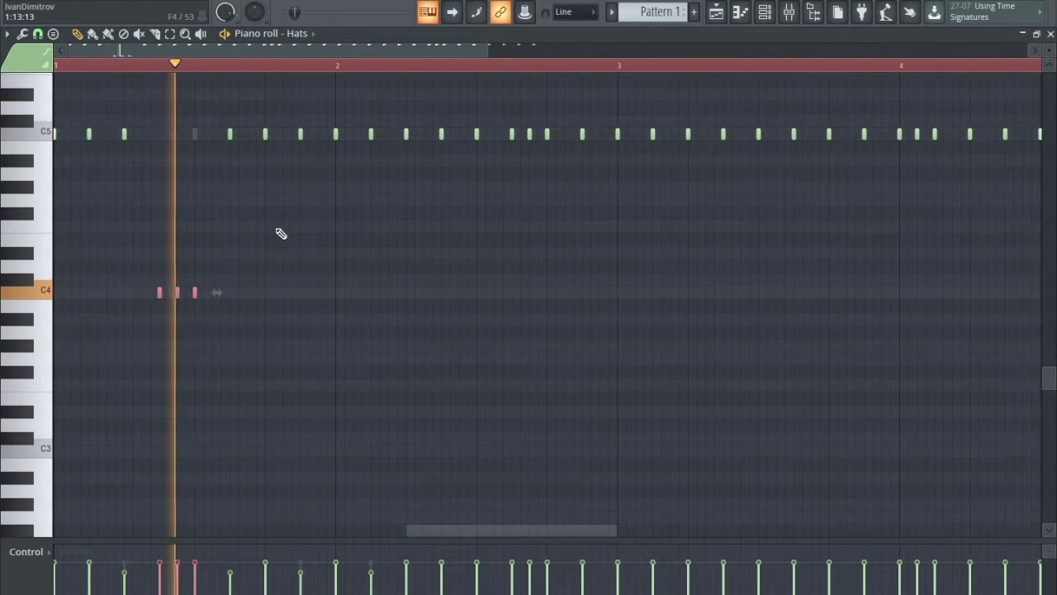
Move the three-note hat roll in bar 2 down one octave to C4 and play the pattern.
{"action": "scroll", "coordinate": [458, 190], "scroll_direction": "right", "scroll_amount": 4}
{"action": "scroll", "coordinate": [451, 192], "scroll_direction": "left", "scroll_amount": 3}
{"action": "left_click_drag", "start_coordinate": [352, 129], "coordinate": [408, 147]}
{"action": "key", "text": "ctrl+Down"}
{"action": "key", "text": "ctrl+Down"}
{"action": "key", "text": "ctrl+Up"}
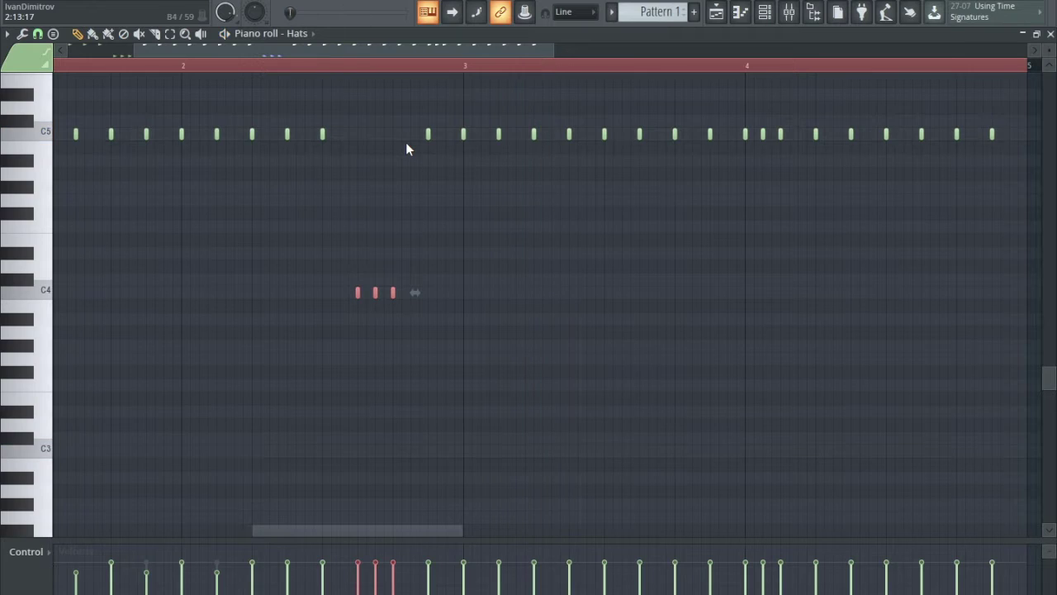
{"action": "key", "text": "space"}
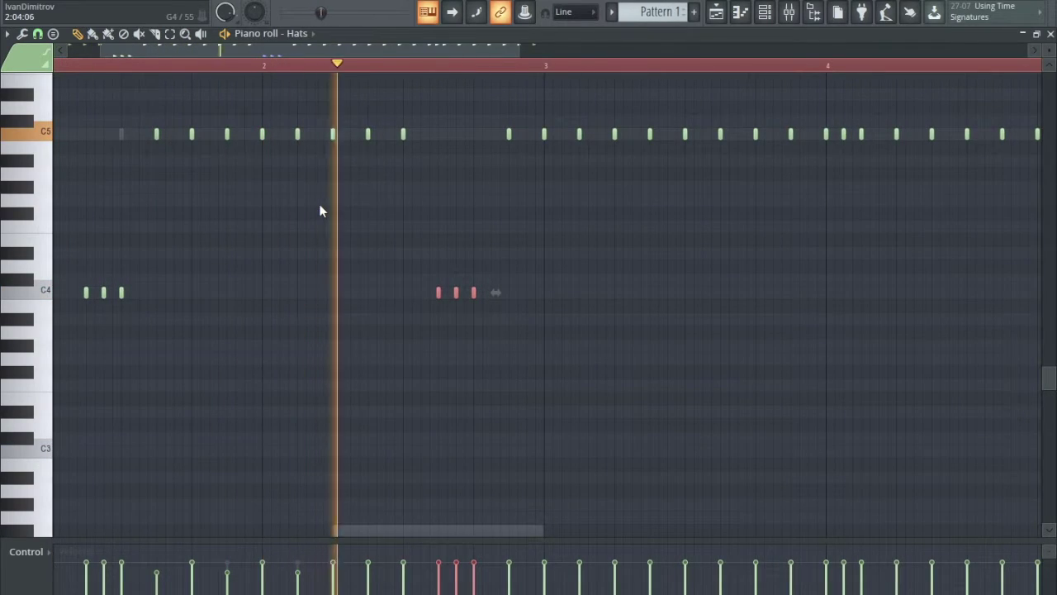
Lower the three-note hat roll at the start of bar 4 from C5 to F4.
{"action": "scroll", "coordinate": [322, 210], "scroll_direction": "down", "scroll_amount": 2}
{"action": "scroll", "coordinate": [470, 228], "scroll_direction": "up", "scroll_amount": 4}
{"action": "left_click_drag", "start_coordinate": [499, 218], "coordinate": [542, 239]}
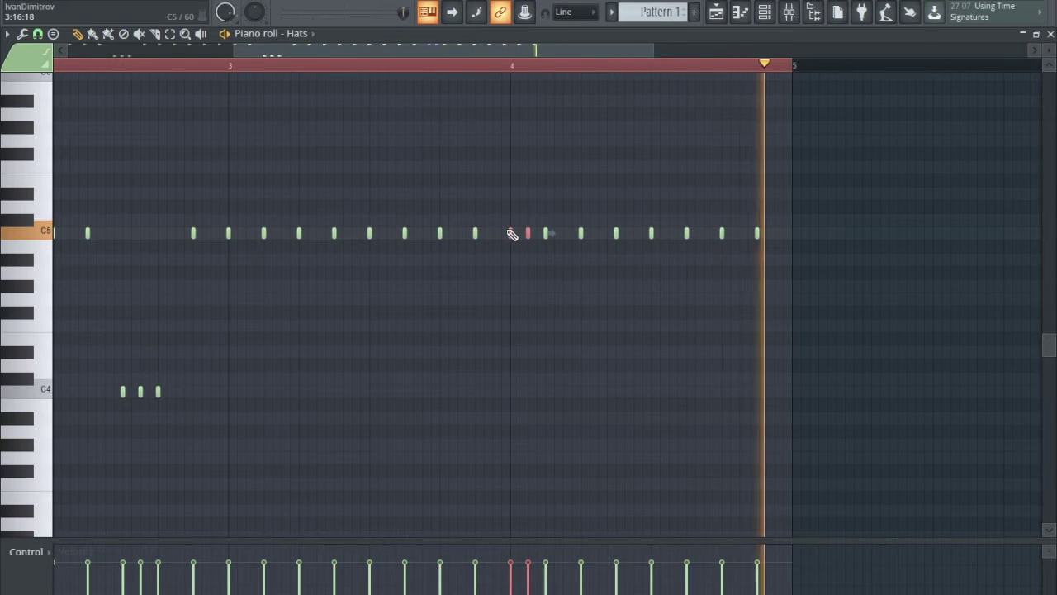
{"action": "key", "text": "space"}
{"action": "left_click", "coordinate": [505, 235]}
{"action": "right_click", "coordinate": [508, 235]}
{"action": "key", "text": "space"}
{"action": "left_click_drag", "start_coordinate": [503, 226], "coordinate": [552, 240]}
{"action": "key", "text": "ctrl+Down"}
{"action": "key", "text": "Up"}
{"action": "key", "text": "Up"}
{"action": "key", "text": "Up"}
{"action": "key", "text": "Up"}
{"action": "key", "text": "Up"}
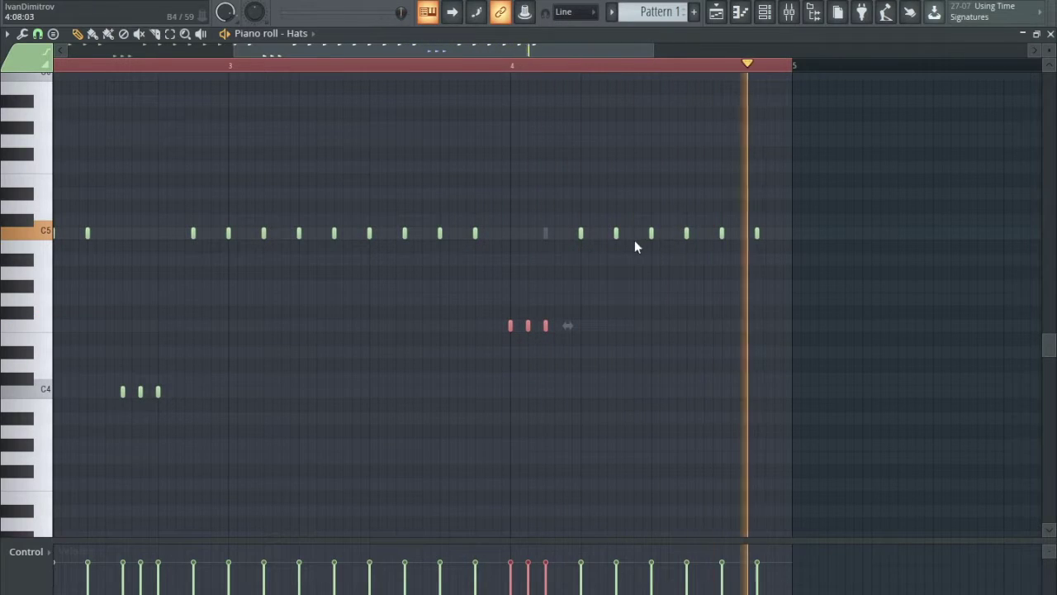
Add a short hat note in the second half of bar 4, lower the resulting three-note roll to F4, and minimize the piano roll.
{"action": "left_click", "coordinate": [511, 66]}
{"action": "key", "text": "space"}
{"action": "left_click", "coordinate": [668, 233]}
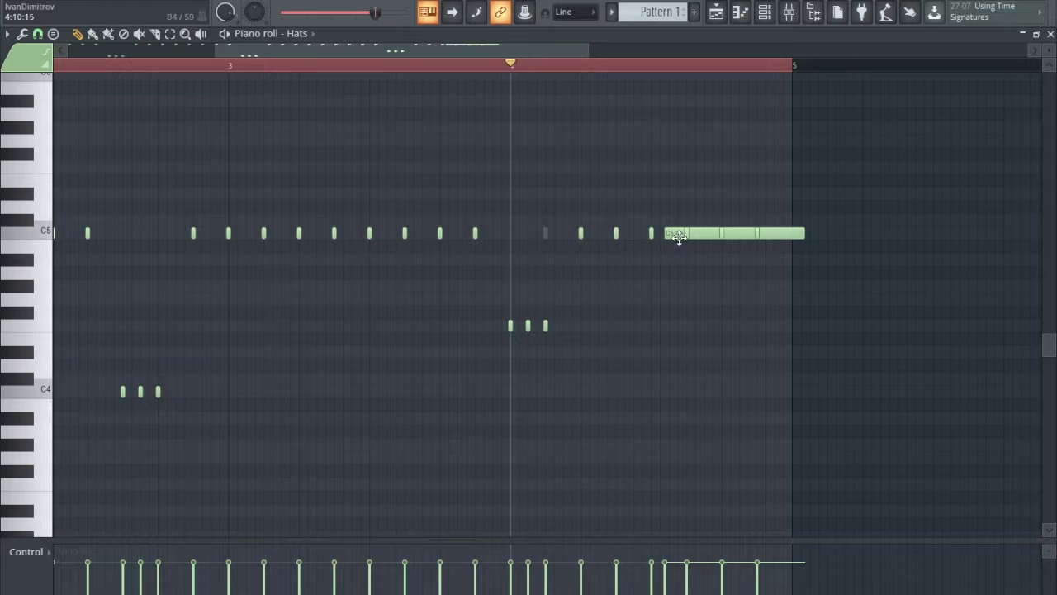
{"action": "right_click", "coordinate": [666, 237]}
{"action": "left_click", "coordinate": [670, 234]}
{"action": "left_click_drag", "start_coordinate": [673, 240], "coordinate": [697, 248]}
{"action": "key", "text": "shift+Up"}
{"action": "key", "text": "space"}
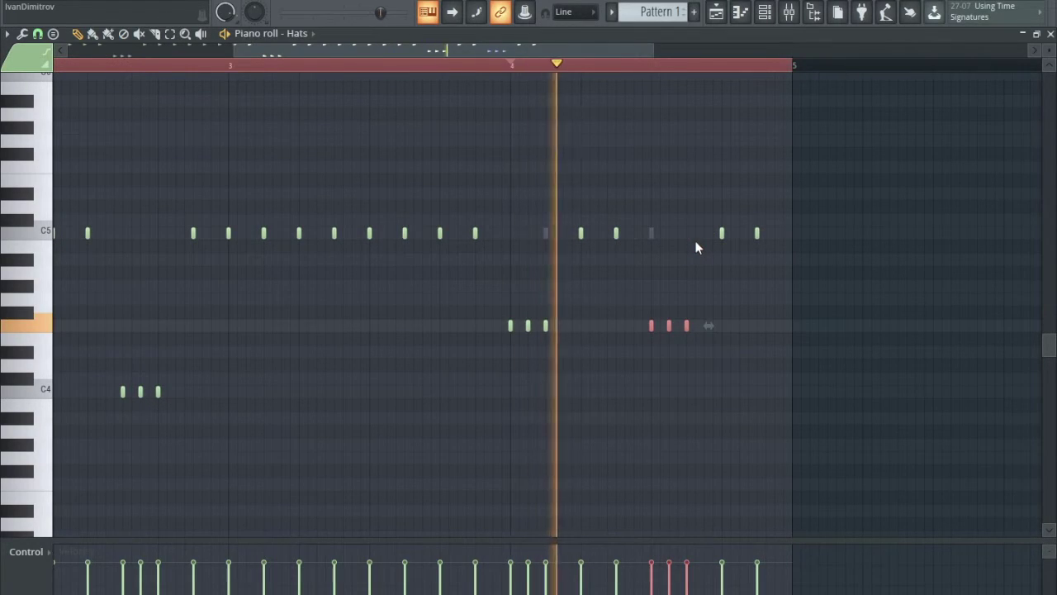
{"action": "left_click", "coordinate": [1023, 33]}
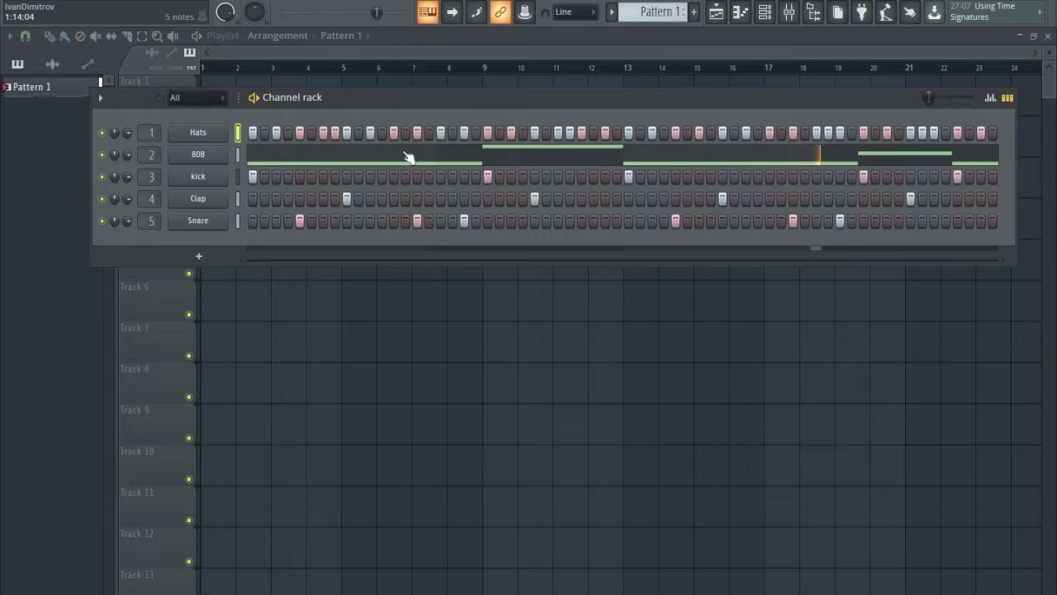
Insert the VST version of FM8 [64bit] as a new channel above Snare and move its window clear of the channel names.
{"action": "right_click", "coordinate": [213, 221]}
{"action": "mouse_move", "coordinate": [272, 336]}
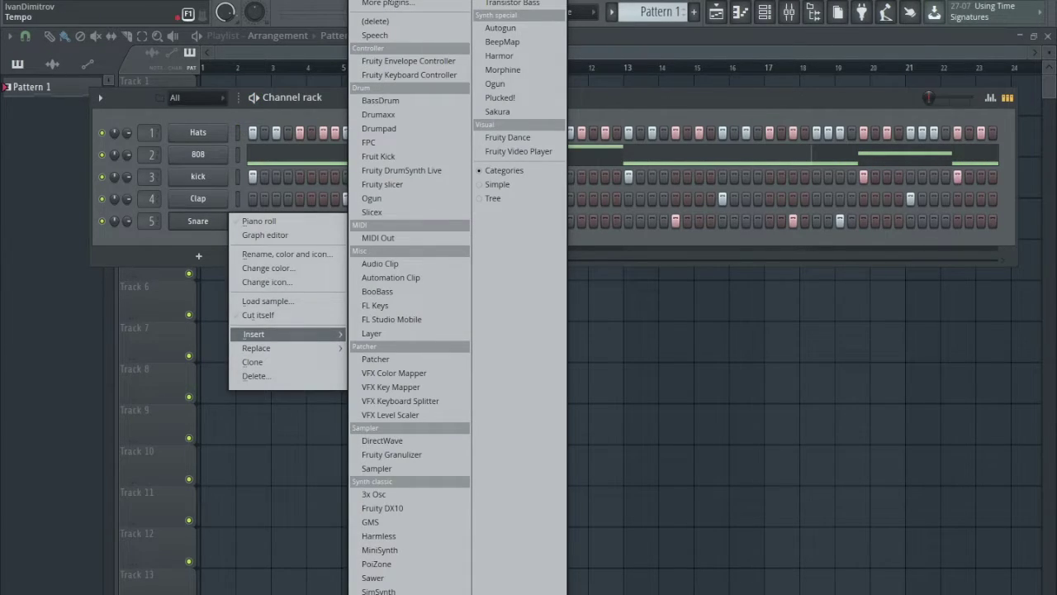
{"action": "left_click", "coordinate": [384, 5]}
{"action": "left_click", "coordinate": [494, 591]}
{"action": "type", "text": "fm8"}
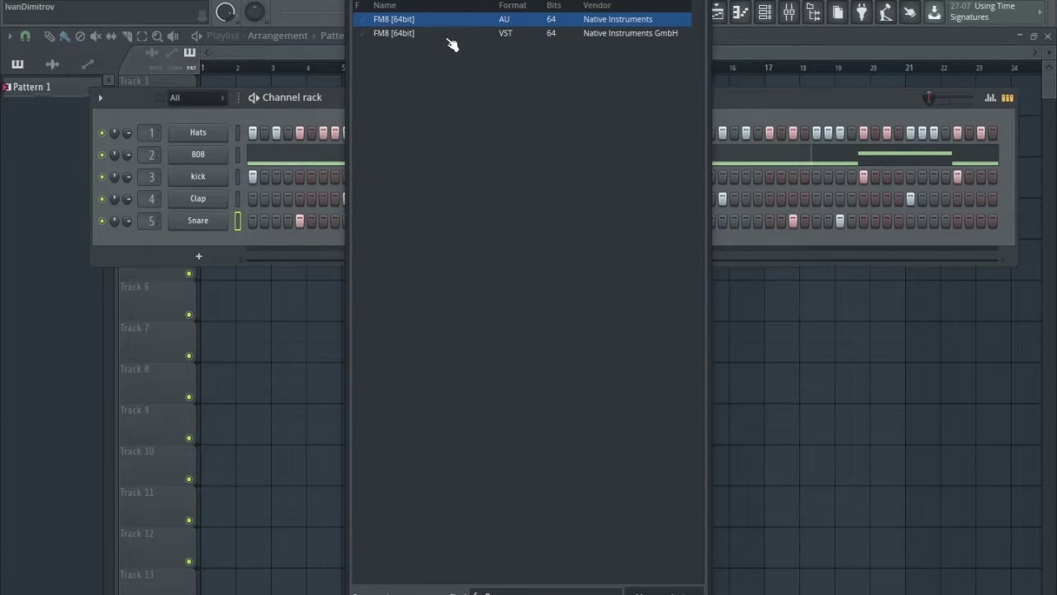
{"action": "left_click", "coordinate": [448, 36]}
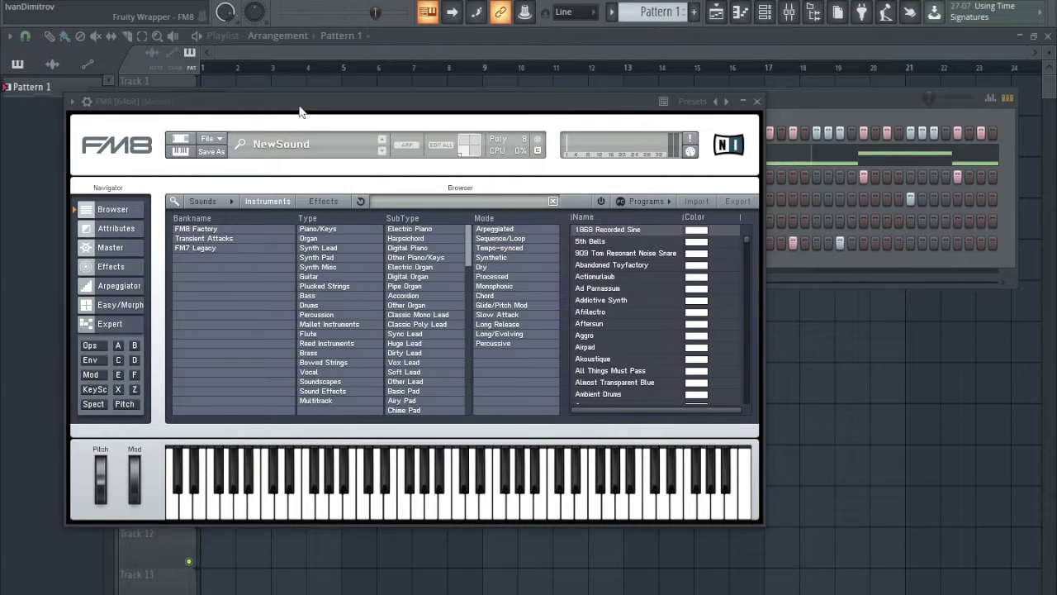
{"action": "left_click_drag", "start_coordinate": [301, 112], "coordinate": [454, 58]}
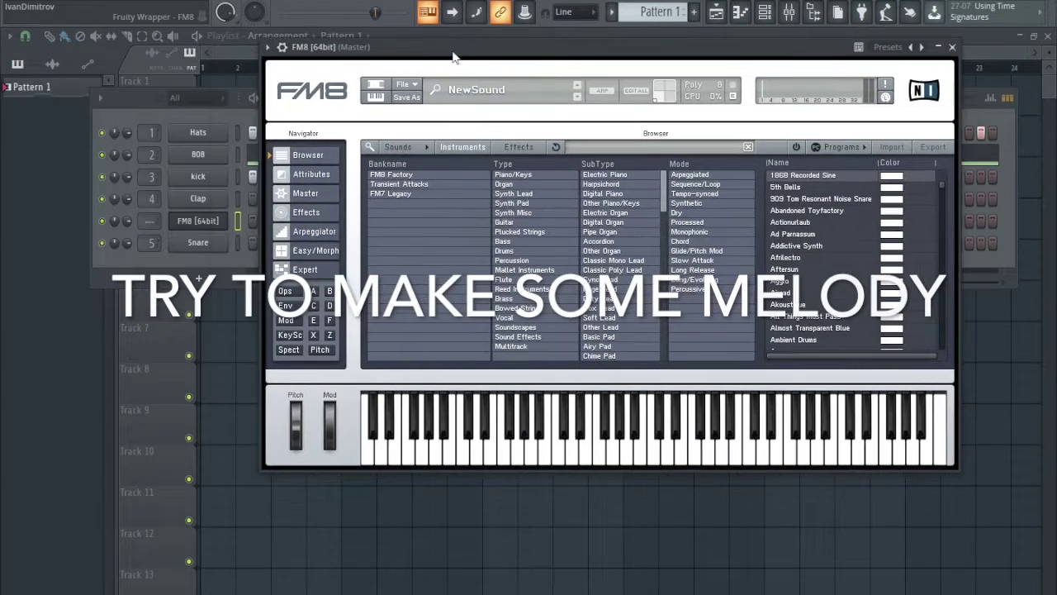
Audition FM8 instrument presets, including Afrilectro, Actionurlaub, Abandoned Toyfactory, Aftersun, Addictive Synth, Ad Parnassum, Aggro and Akoustique.
{"action": "left_click", "coordinate": [800, 257]}
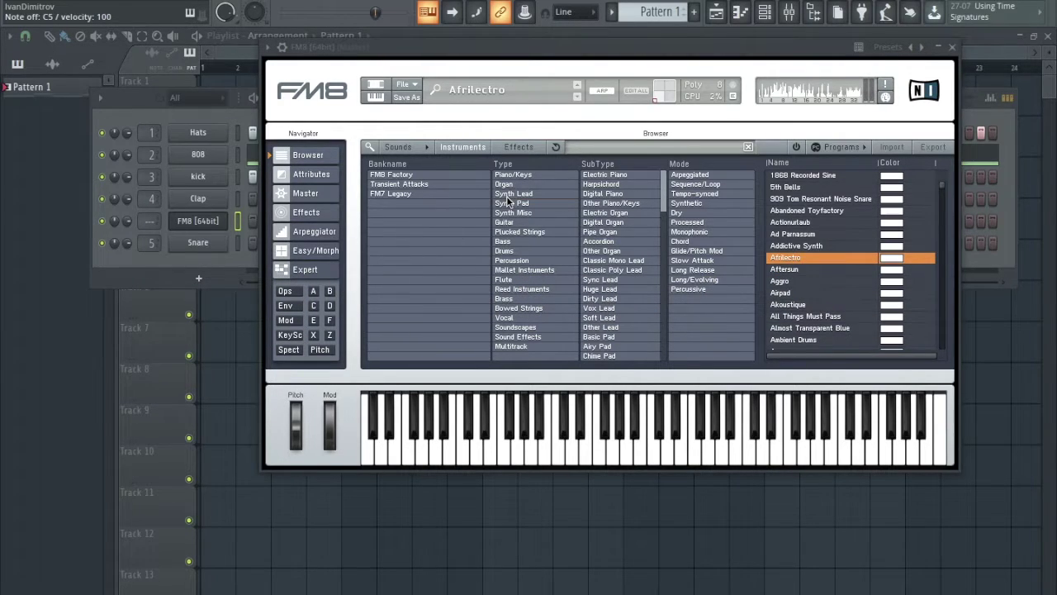
{"action": "left_click", "coordinate": [795, 225]}
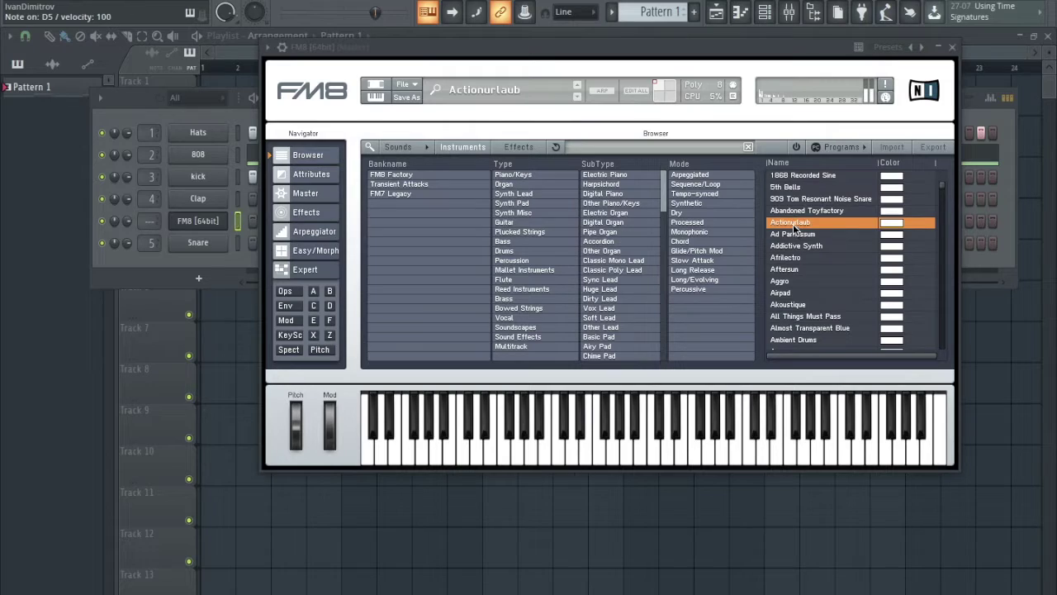
{"action": "left_click", "coordinate": [800, 199]}
{"action": "left_click", "coordinate": [800, 211]}
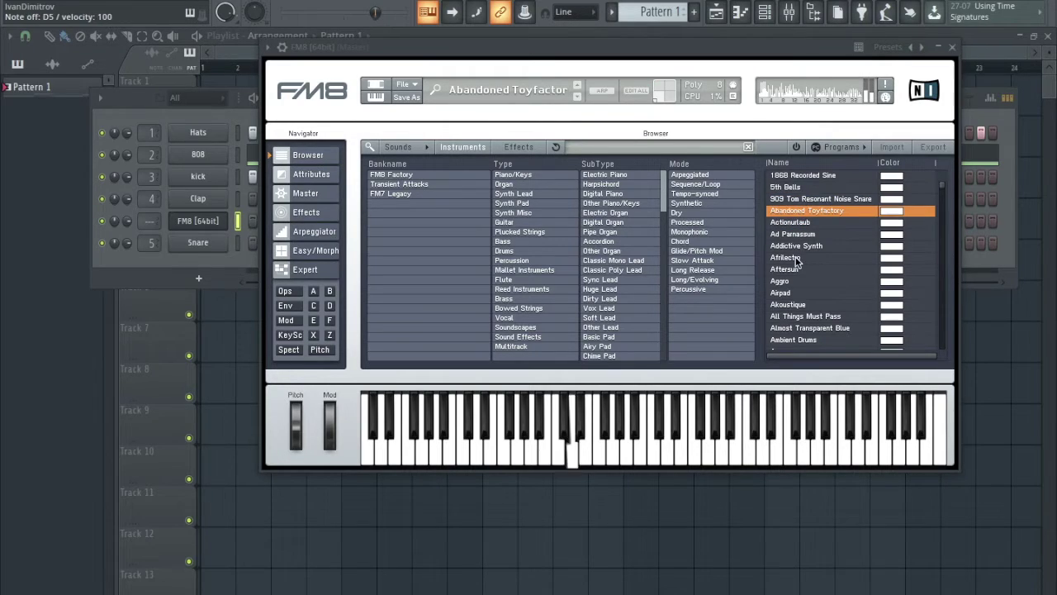
{"action": "left_click", "coordinate": [797, 257]}
{"action": "left_click", "coordinate": [787, 270]}
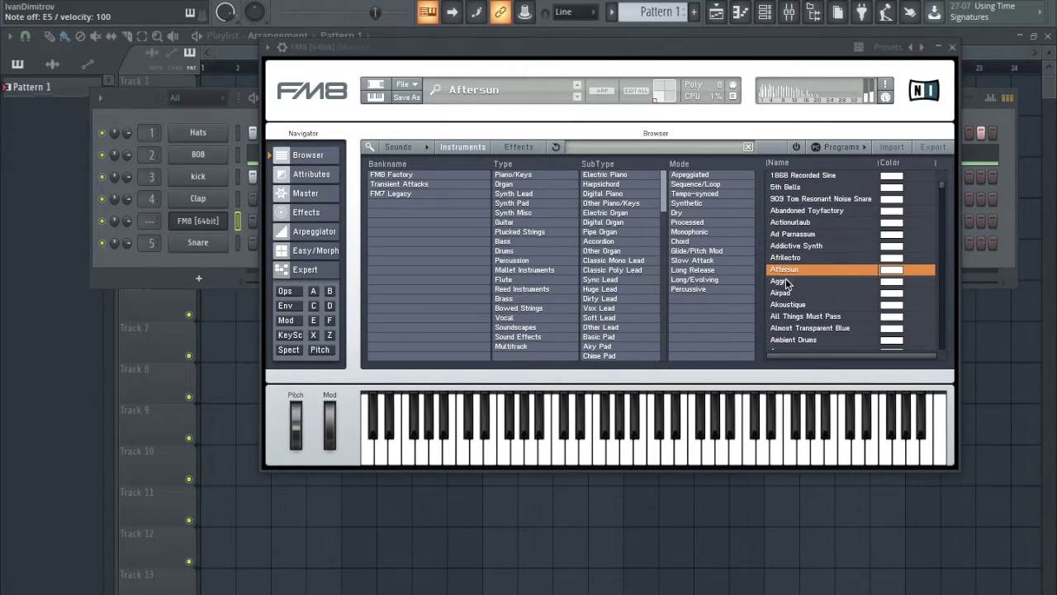
{"action": "left_click", "coordinate": [785, 282]}
{"action": "left_click", "coordinate": [818, 246]}
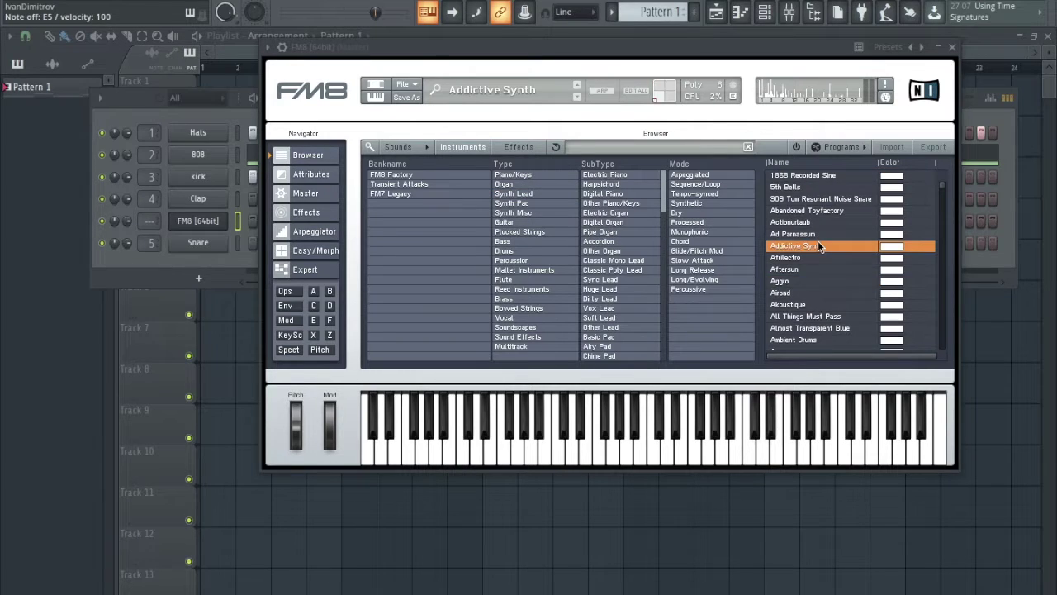
{"action": "left_click", "coordinate": [809, 235]}
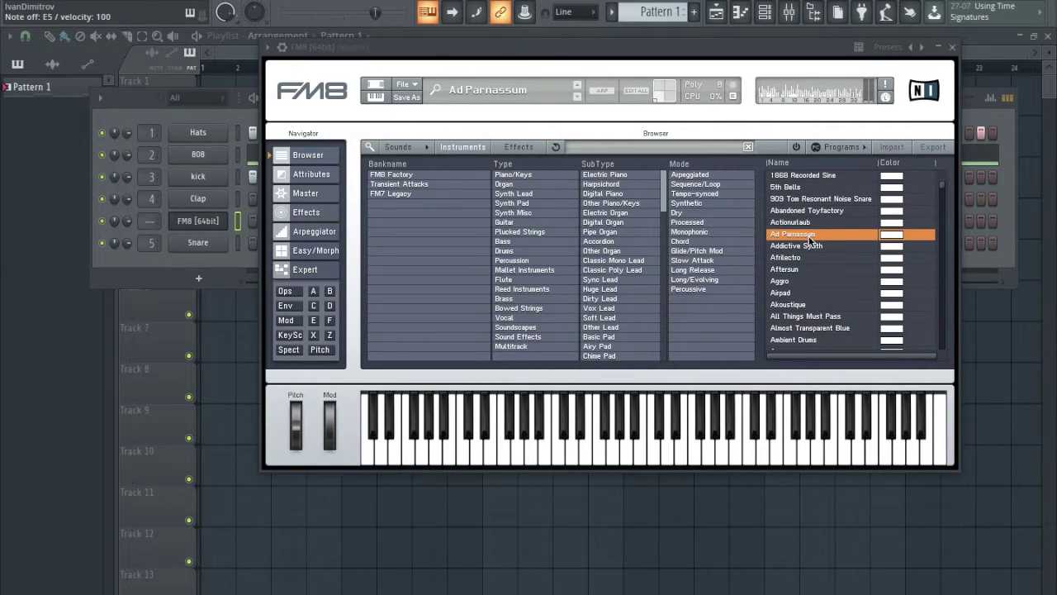
{"action": "left_click", "coordinate": [807, 244]}
{"action": "key", "text": "Up"}
{"action": "key", "text": "Up"}
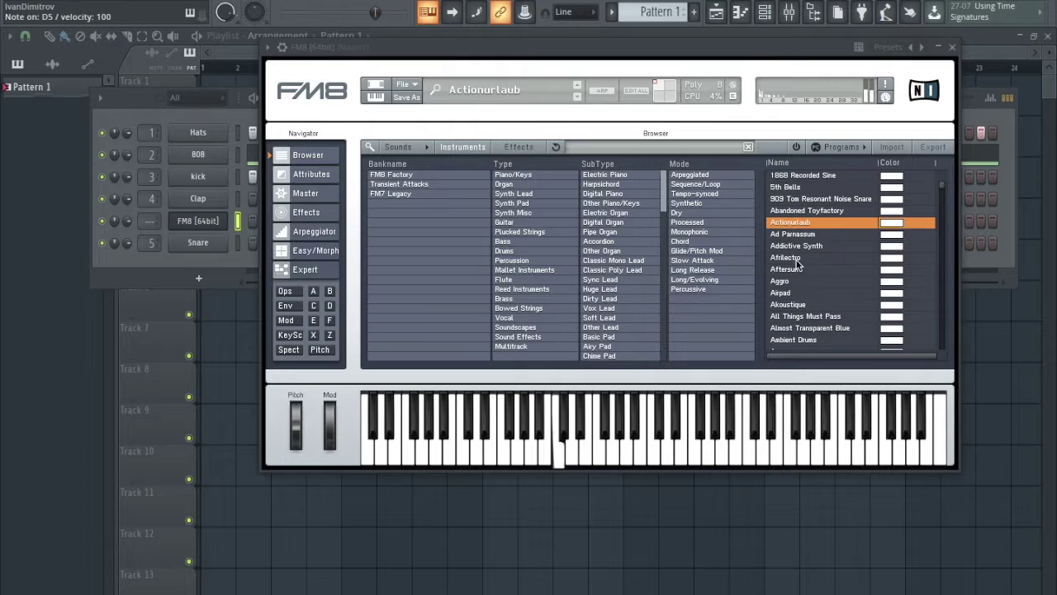
{"action": "left_click", "coordinate": [797, 260]}
{"action": "left_click", "coordinate": [795, 270]}
{"action": "left_click", "coordinate": [792, 281]}
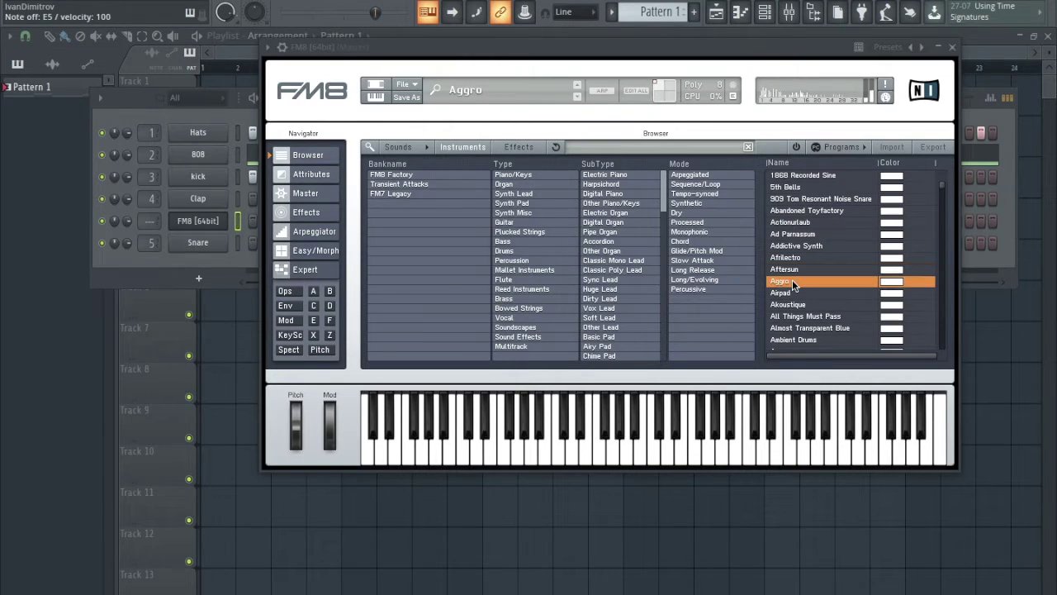
{"action": "left_click", "coordinate": [792, 293]}
{"action": "left_click", "coordinate": [792, 305]}
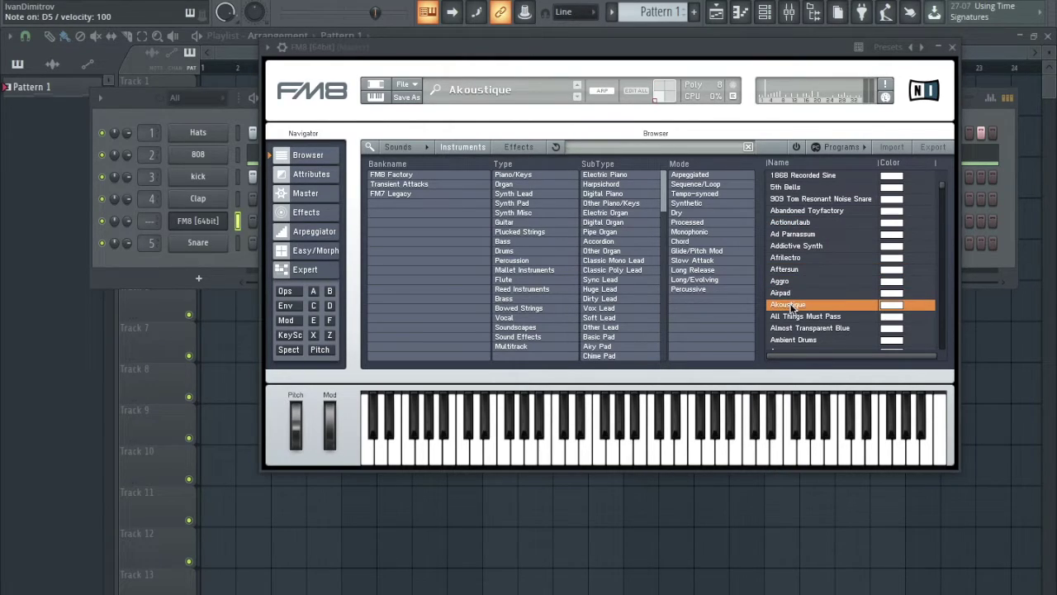
{"action": "left_click", "coordinate": [793, 318]}
{"action": "left_click", "coordinate": [791, 269]}
{"action": "left_click", "coordinate": [794, 258]}
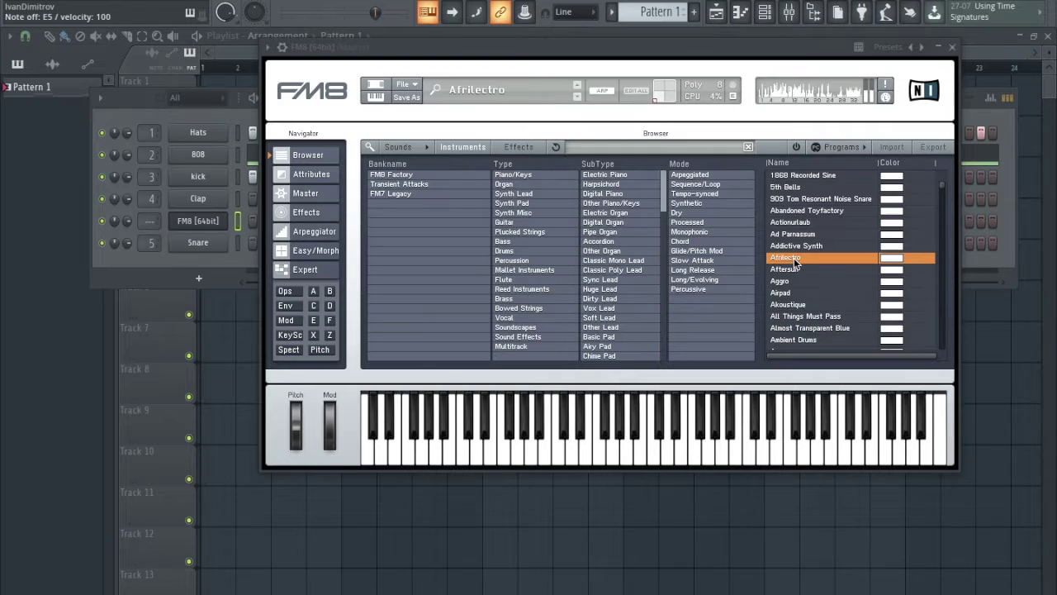
Try the All Things Must Pass and 909 Tom Resonant Noise Snare presets, and settle on 5th Bells.
{"action": "scroll", "coordinate": [792, 266], "scroll_direction": "down", "scroll_amount": 2}
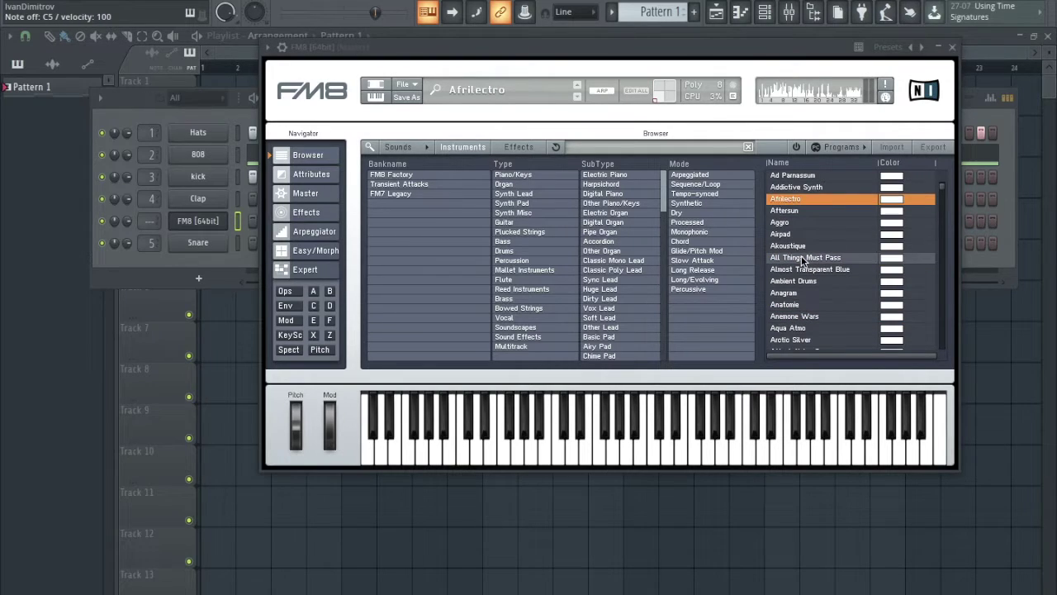
{"action": "left_click", "coordinate": [802, 259]}
{"action": "scroll", "coordinate": [797, 262], "scroll_direction": "up", "scroll_amount": 2}
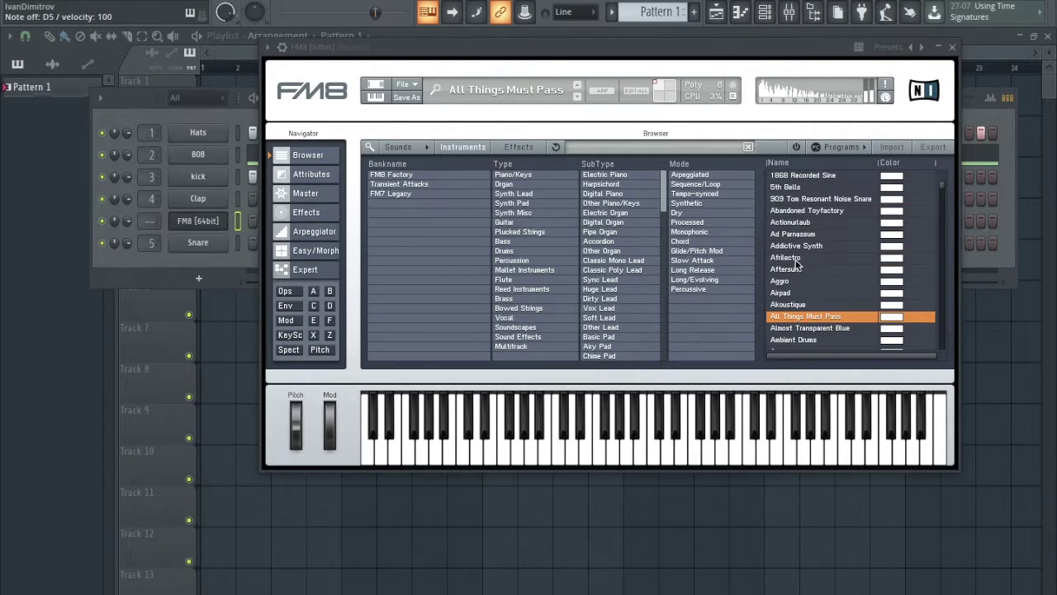
{"action": "left_click", "coordinate": [799, 199]}
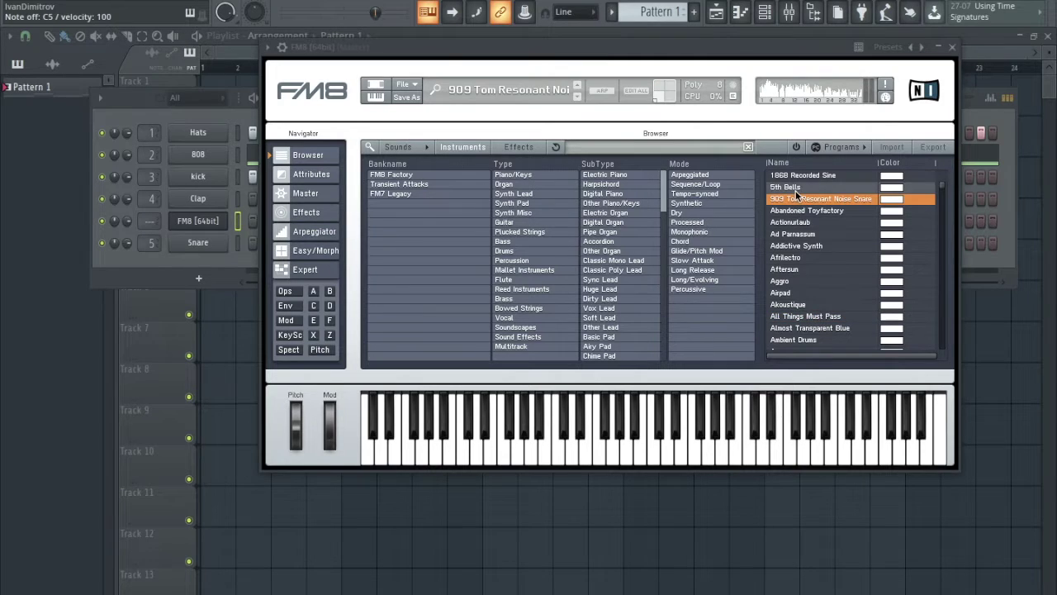
{"action": "left_click", "coordinate": [794, 188]}
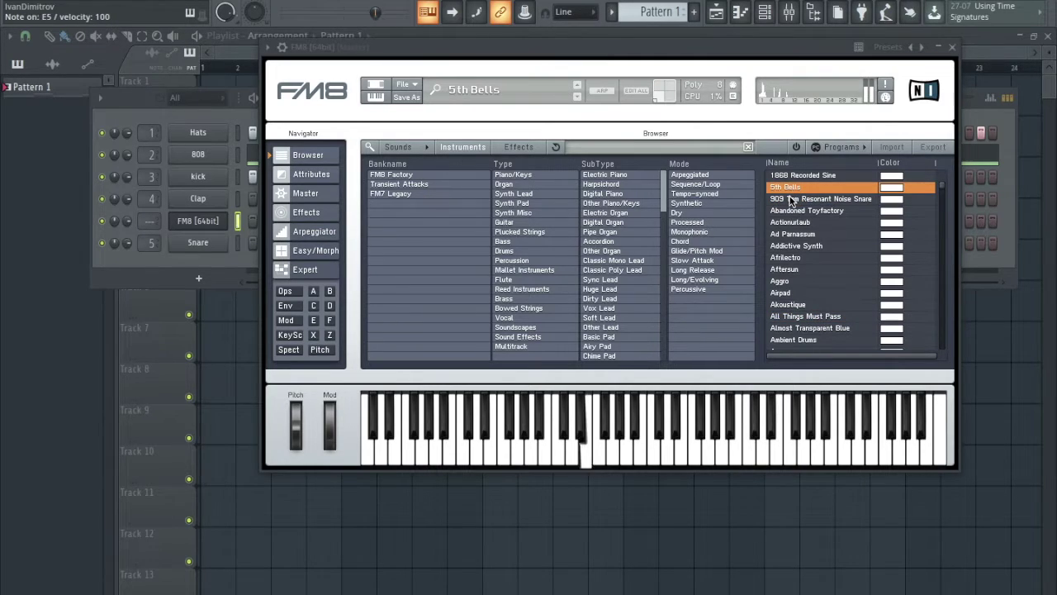
Turn off the preset's Chorus/Delay effect and turn on Reverb in FM8.
{"action": "left_click", "coordinate": [307, 213]}
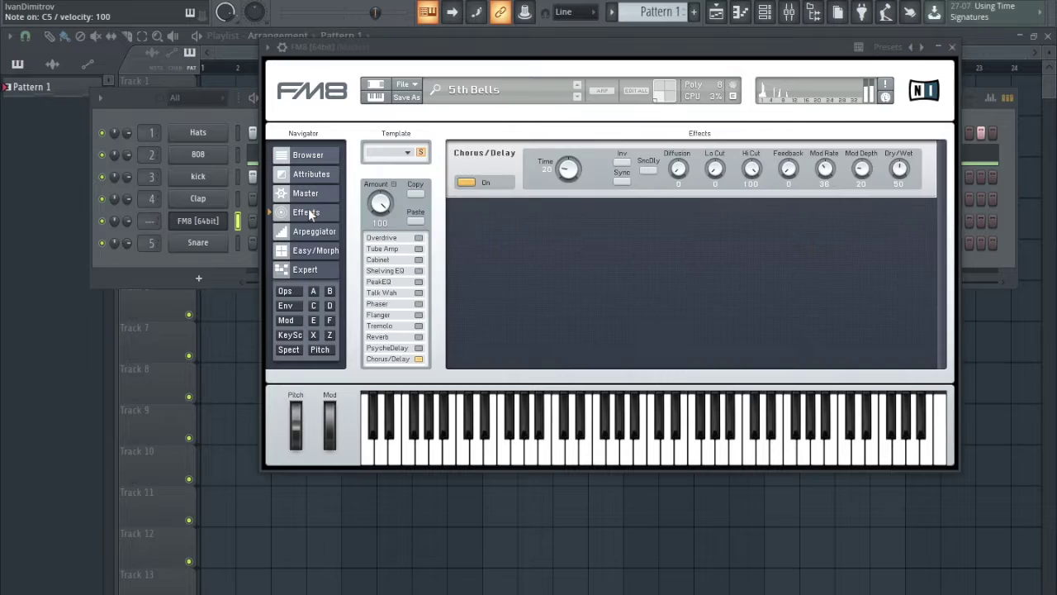
{"action": "left_click", "coordinate": [467, 181]}
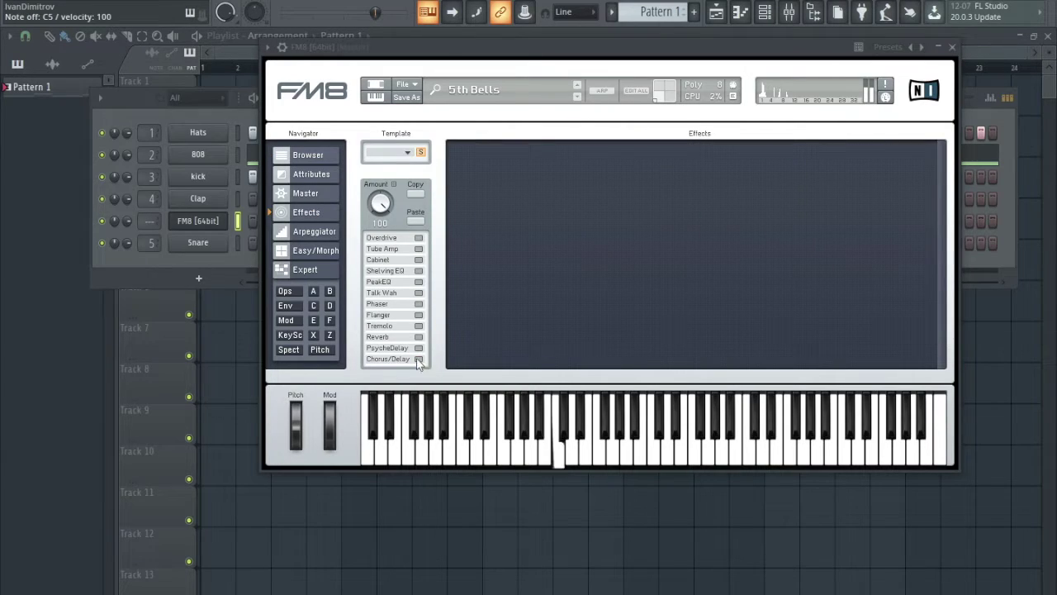
{"action": "left_click", "coordinate": [419, 337]}
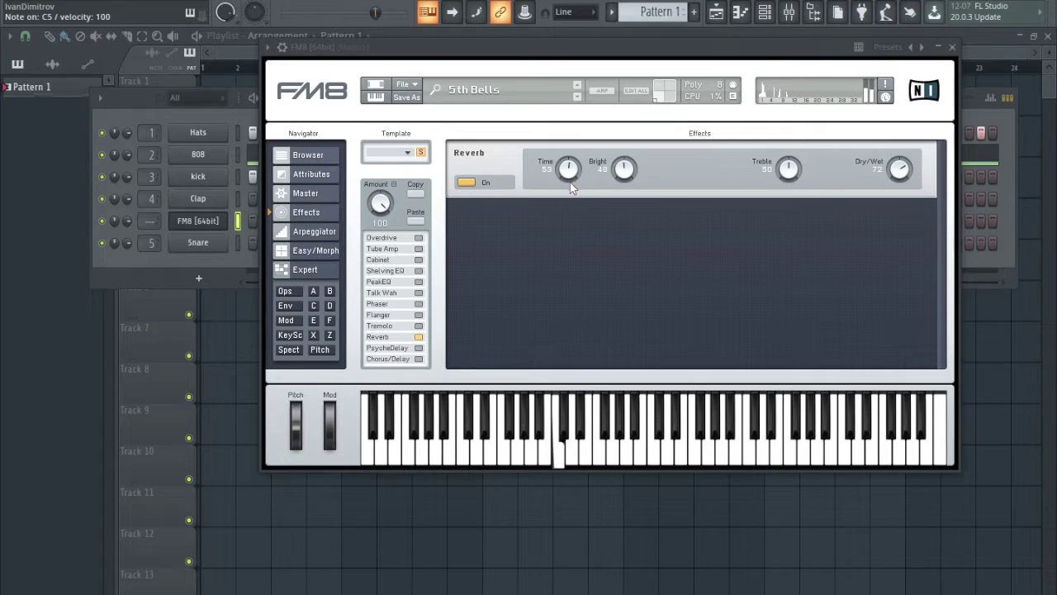
Close the FM8 window and route the FM8 channel to mixer track 6.
{"action": "key", "text": "XF86AudioLowerVolume"}
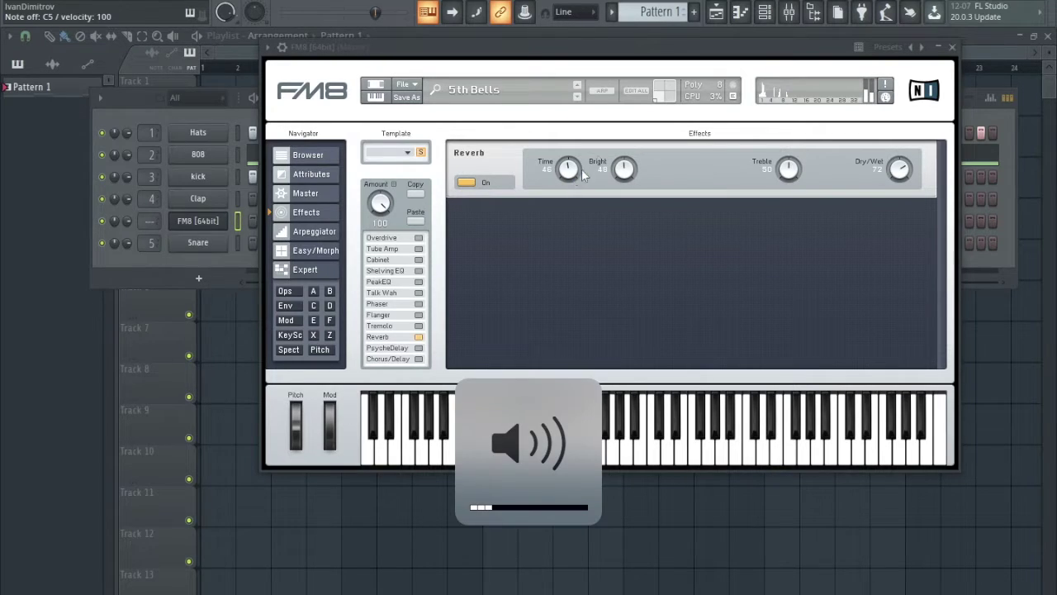
{"action": "key", "text": "Escape"}
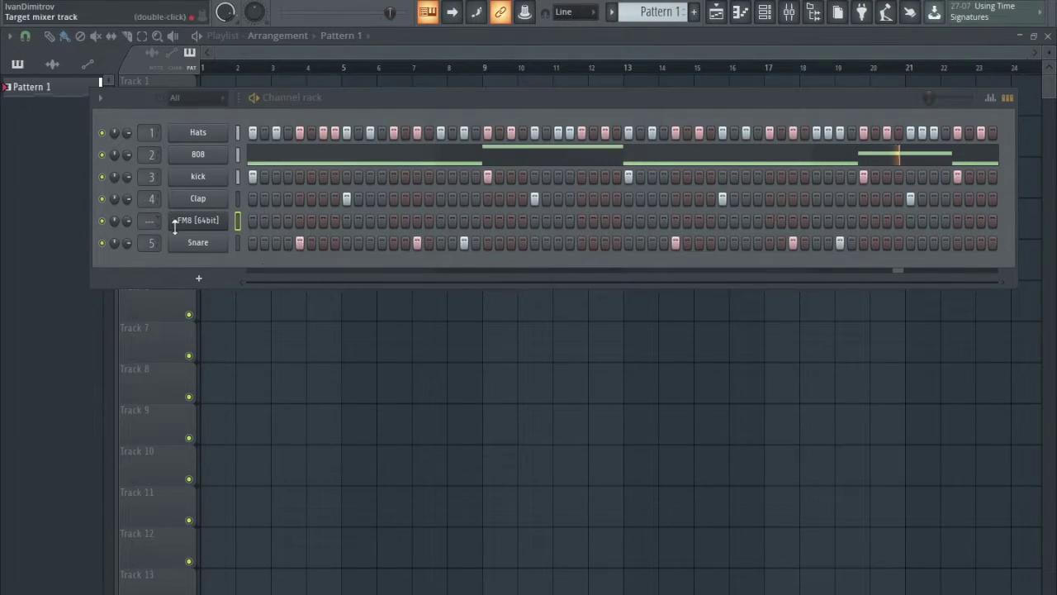
{"action": "left_click_drag", "start_coordinate": [148, 211], "coordinate": [149, 198]}
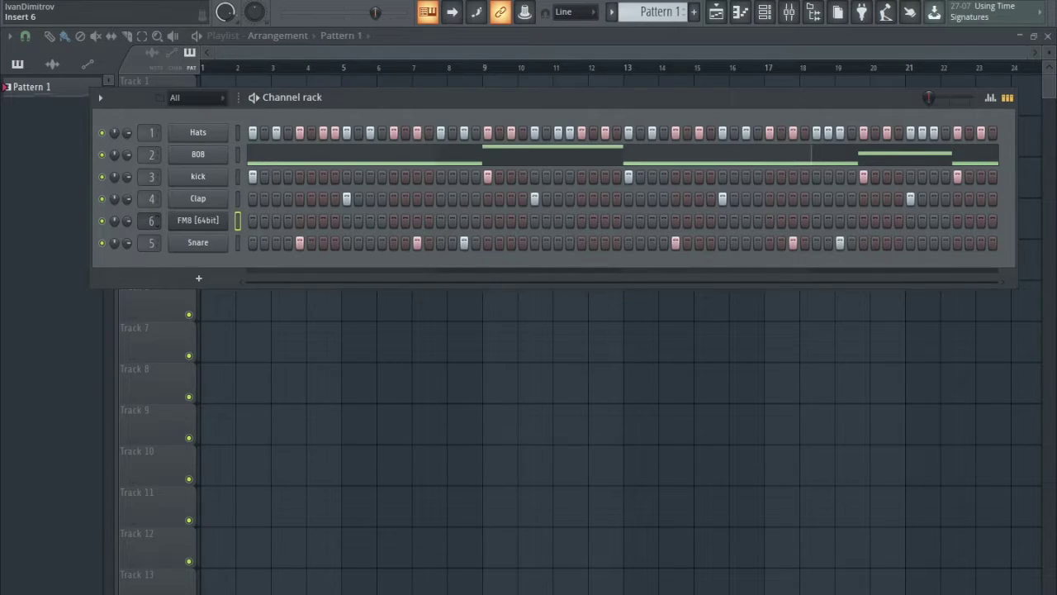
Open the mixer, rename insert 6 as Fm8 and colour the track purple.
{"action": "left_click", "coordinate": [793, 15]}
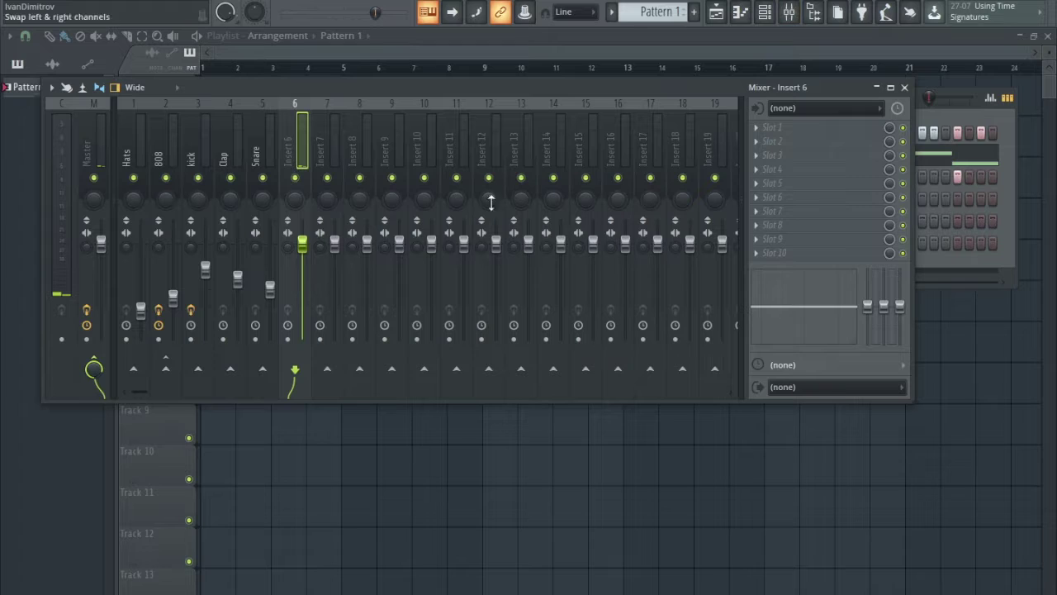
{"action": "left_click_drag", "start_coordinate": [318, 93], "coordinate": [619, 156]}
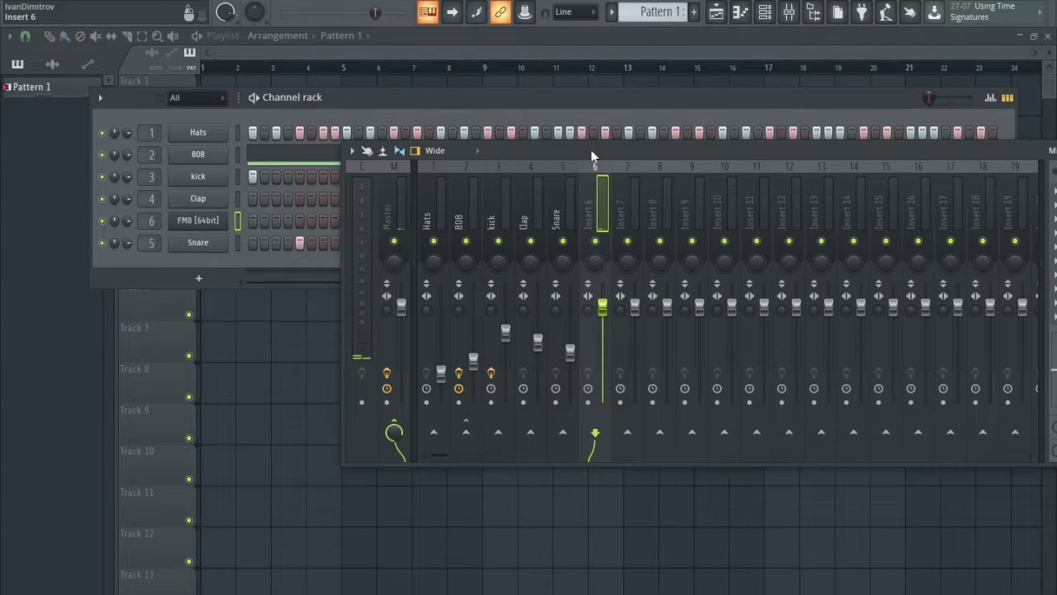
{"action": "right_click", "coordinate": [600, 162]}
{"action": "left_click", "coordinate": [648, 175]}
{"action": "type", "text": "Fm8"}
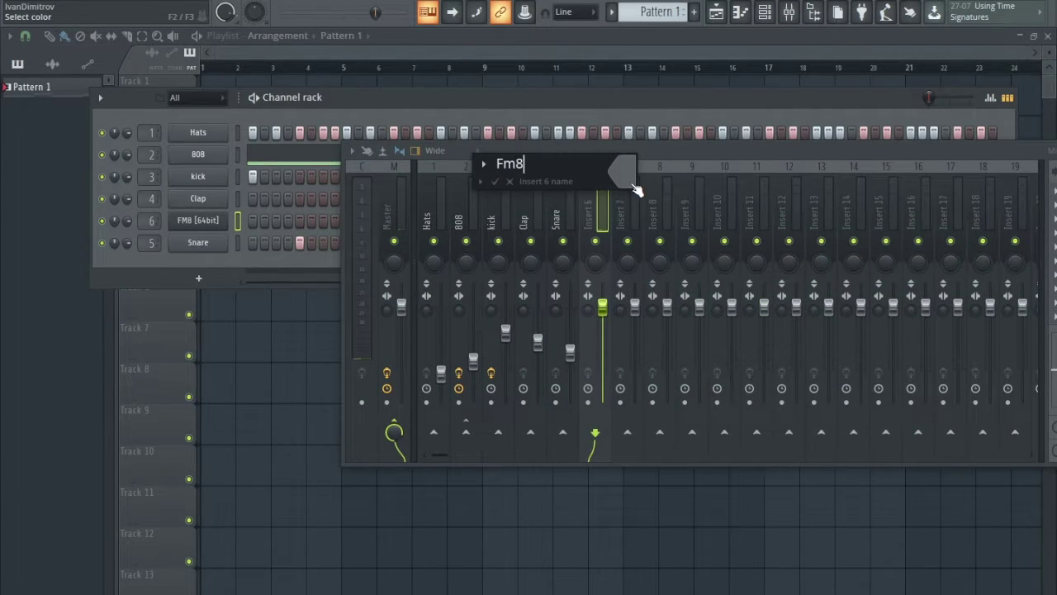
{"action": "left_click", "coordinate": [635, 188]}
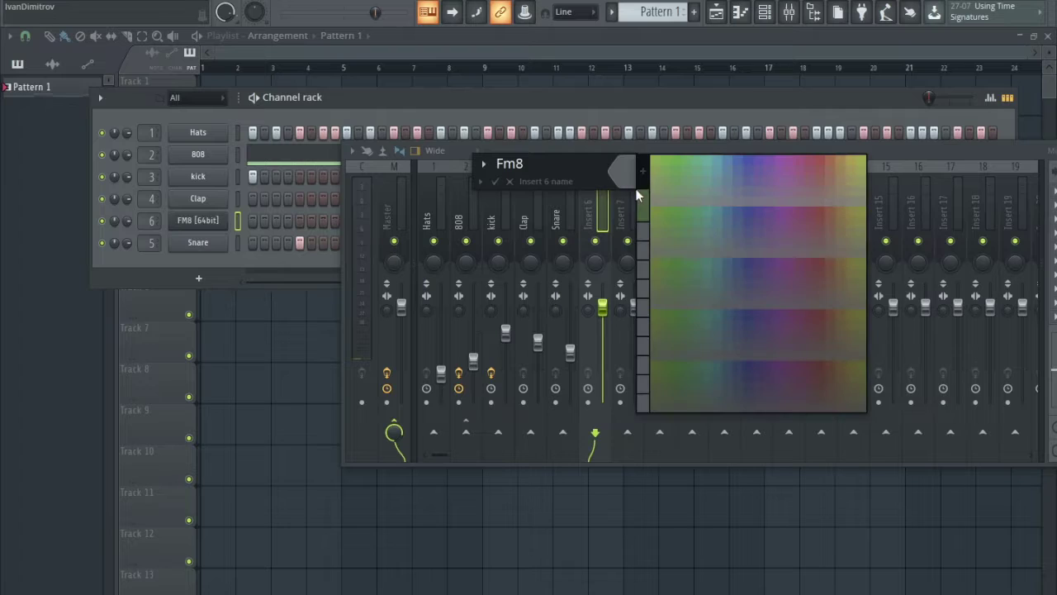
{"action": "left_click", "coordinate": [777, 159]}
{"action": "key", "text": "Return"}
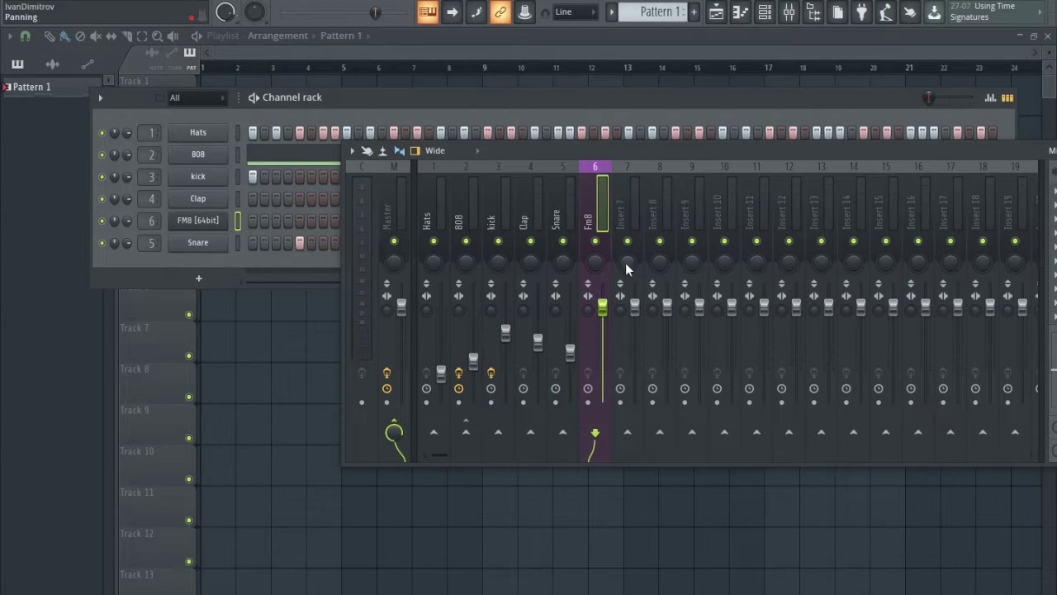
Lower the Fm8 mixer track's fader to about the level of the Snare fader, then close the mixer.
{"action": "left_click_drag", "start_coordinate": [601, 307], "coordinate": [602, 358]}
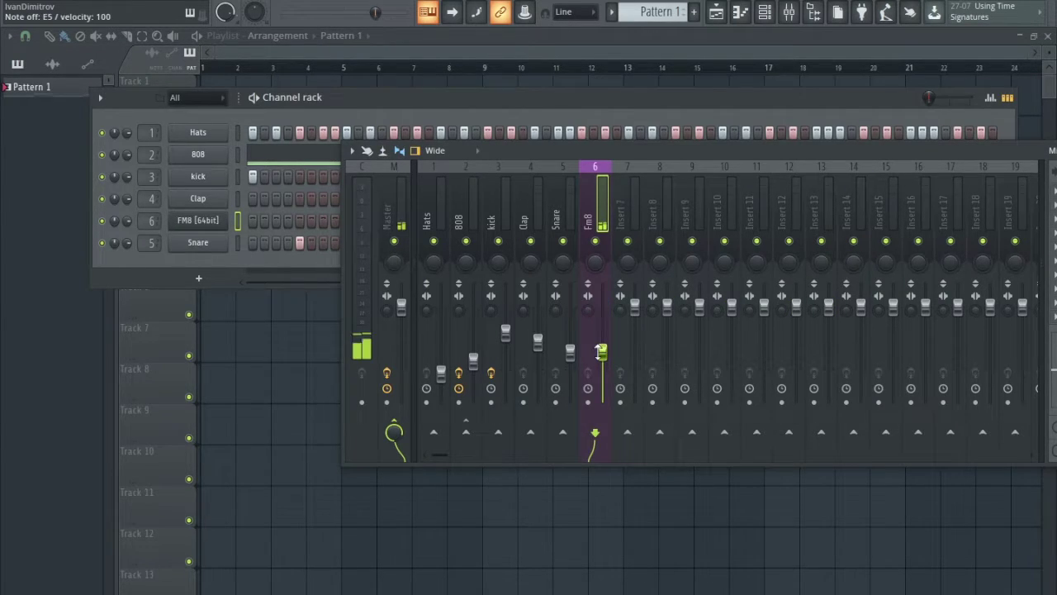
{"action": "left_click_drag", "start_coordinate": [623, 150], "coordinate": [363, 126]}
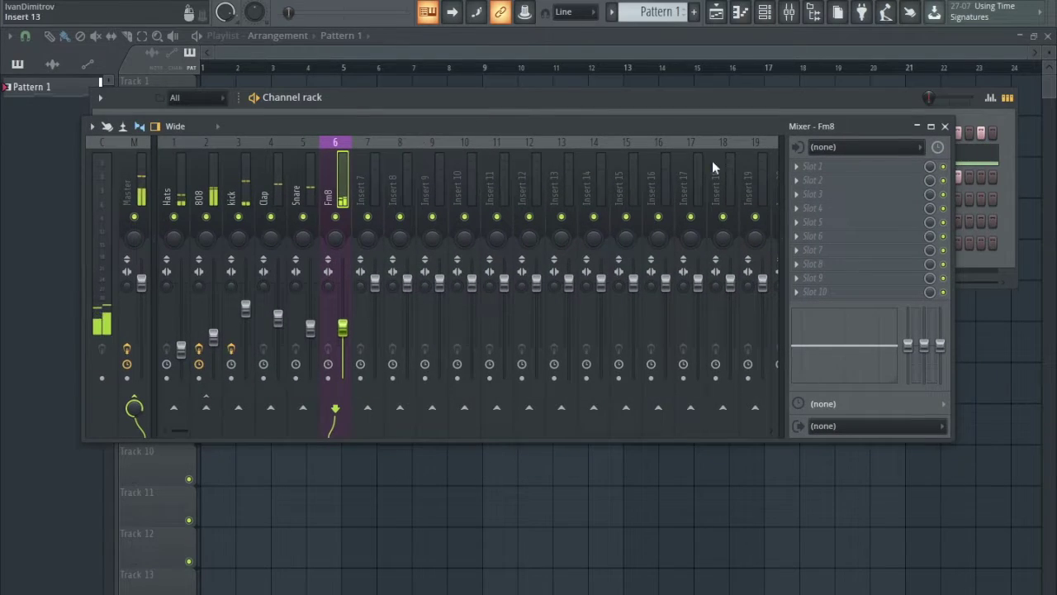
{"action": "left_click", "coordinate": [945, 126]}
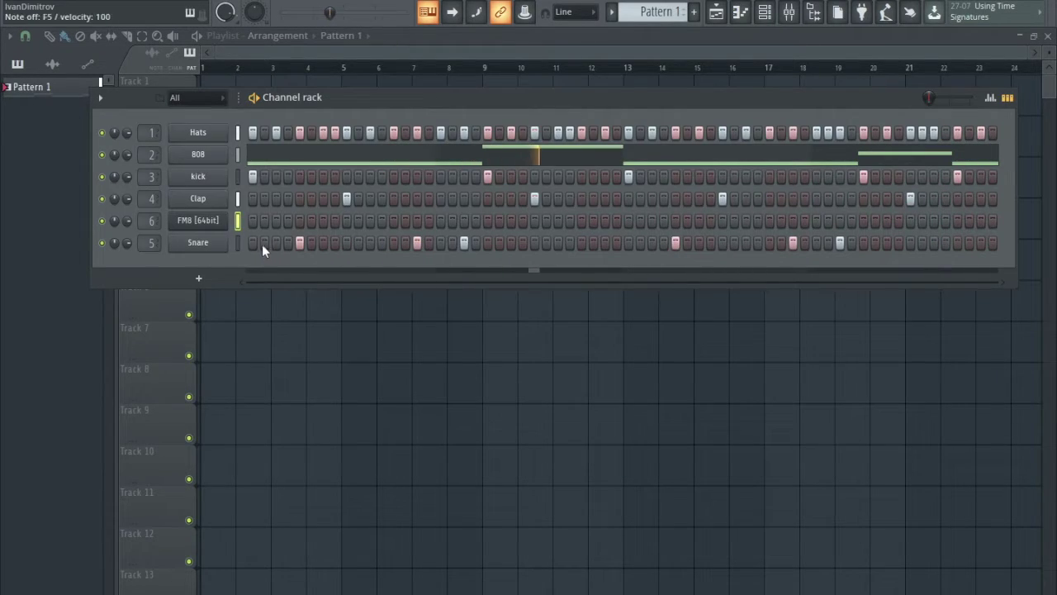
Open the FM8 channel's piano roll and place a two-step C5 note at the start of bar 1.
{"action": "right_click", "coordinate": [223, 220]}
{"action": "left_click", "coordinate": [252, 223]}
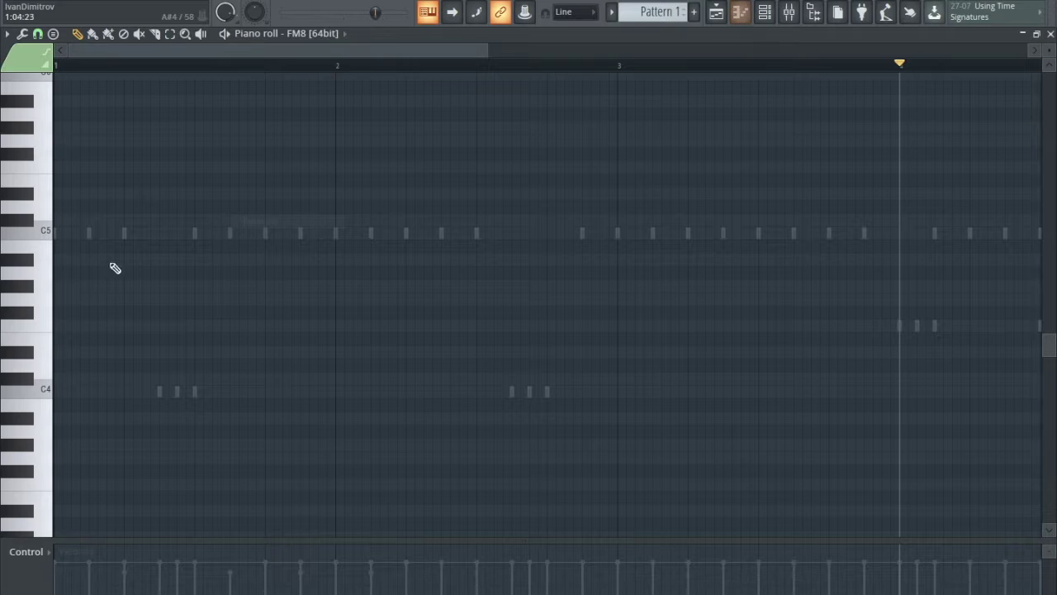
{"action": "left_click", "coordinate": [49, 232]}
{"action": "left_click", "coordinate": [53, 232]}
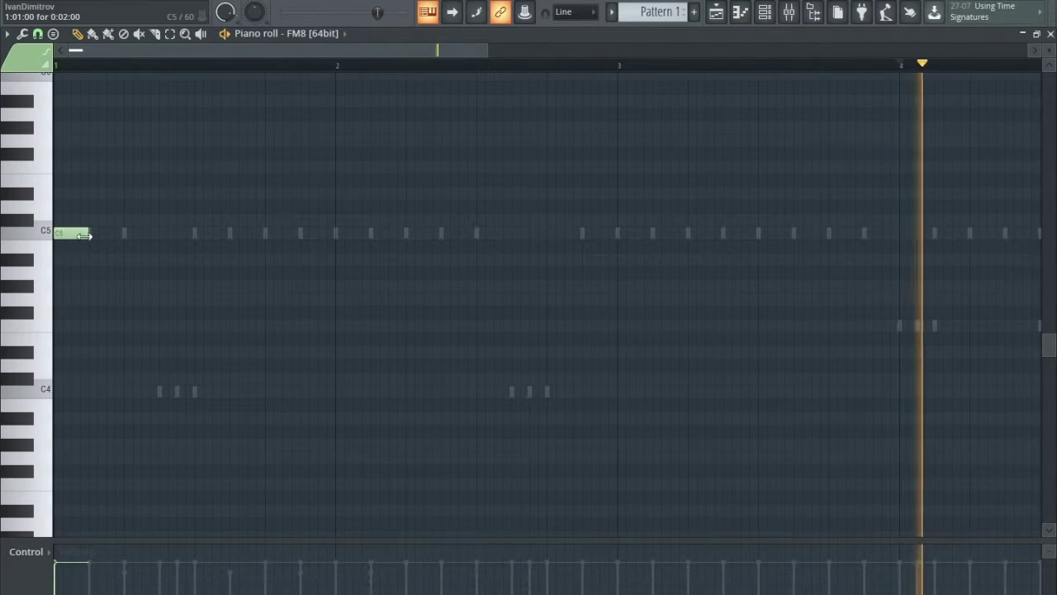
{"action": "left_click", "coordinate": [60, 66]}
{"action": "key", "text": "space"}
Add F#5, E5 and A#5 notes at steps 5, 9 and 13 of bar 1 and play back the phrase.
{"action": "scroll", "coordinate": [114, 266], "scroll_direction": "down", "scroll_amount": 5}
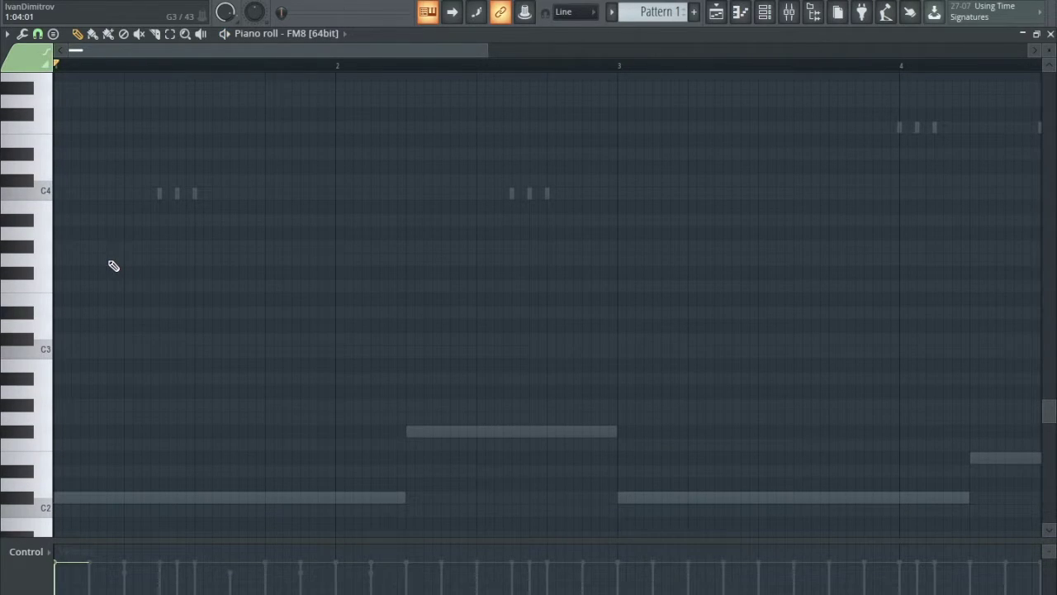
{"action": "scroll", "coordinate": [114, 266], "scroll_direction": "up", "scroll_amount": 5}
{"action": "left_click", "coordinate": [193, 188]}
{"action": "key", "text": "space"}
{"action": "left_click_drag", "start_coordinate": [192, 189], "coordinate": [126, 188]}
{"action": "left_click", "coordinate": [197, 213]}
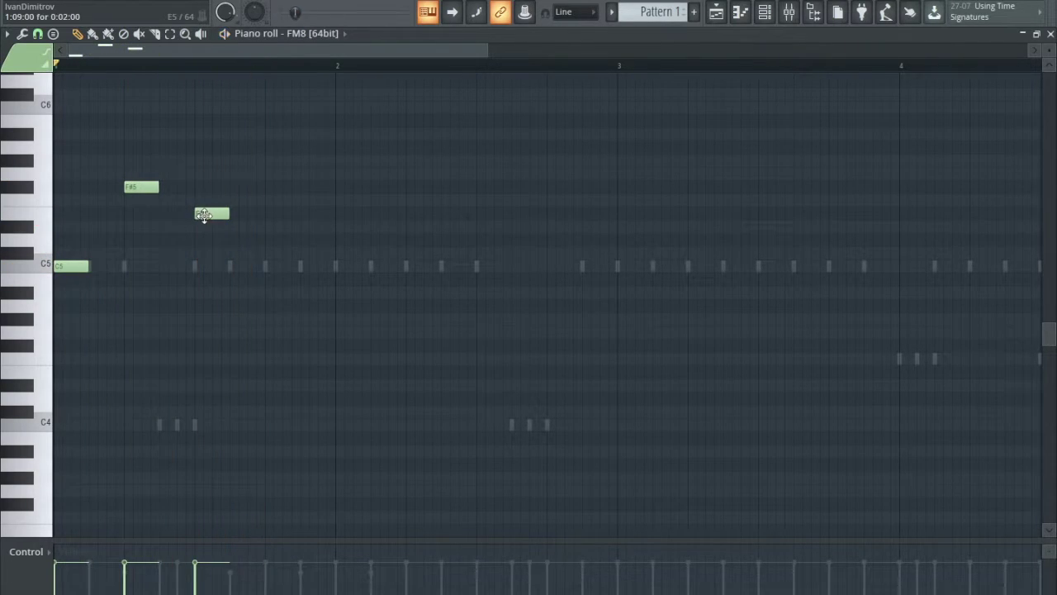
{"action": "left_click", "coordinate": [267, 134]}
{"action": "key", "text": "space"}
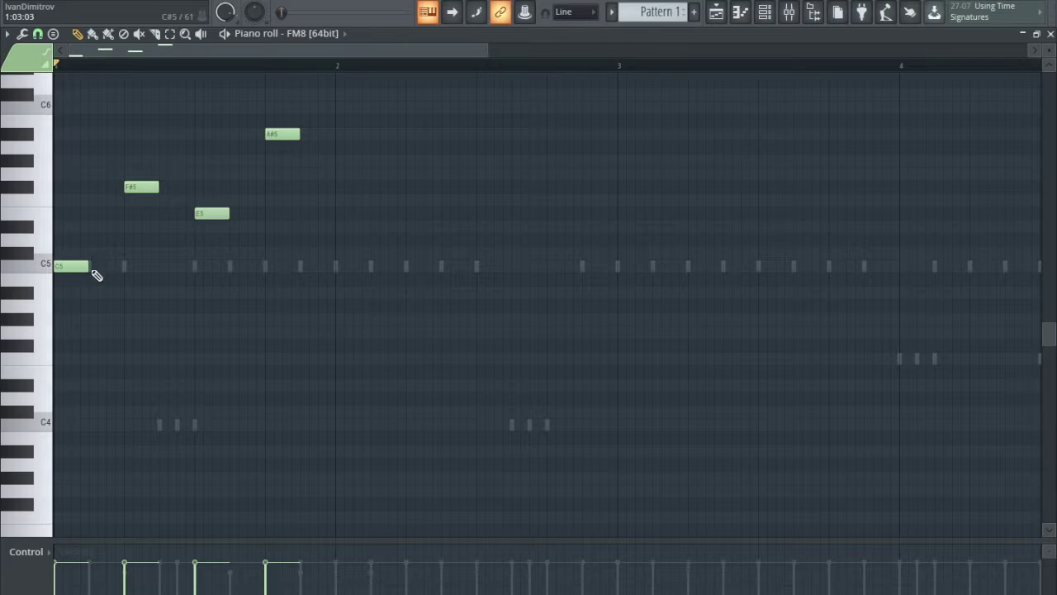
Lengthen the C5, F#5 and E5 notes so each one reaches the start of the following note.
{"action": "left_click_drag", "start_coordinate": [159, 189], "coordinate": [165, 189]}
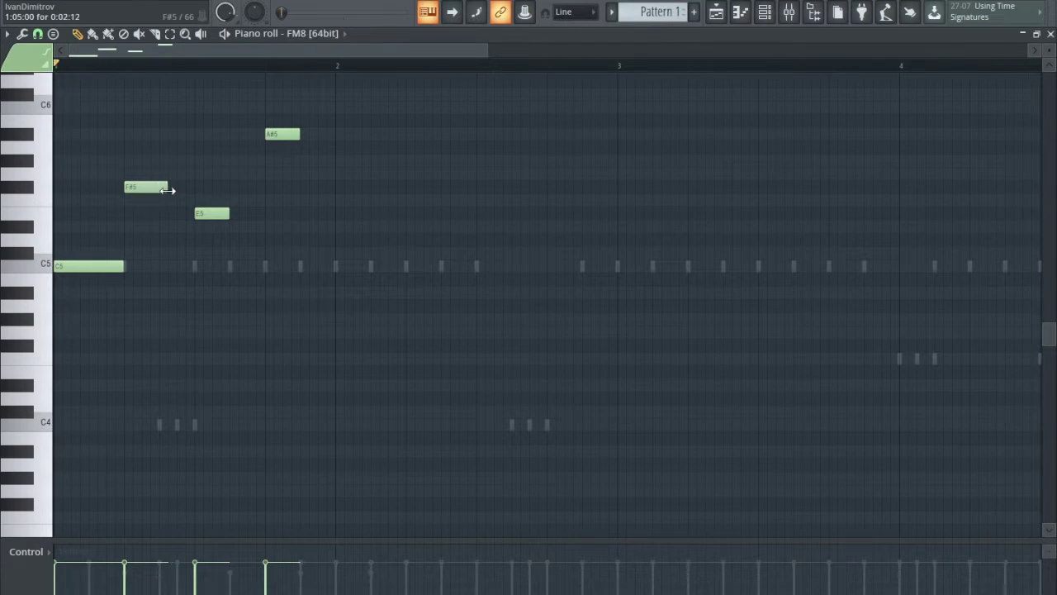
{"action": "key", "text": "space"}
{"action": "key", "text": "space"}
{"action": "left_click_drag", "start_coordinate": [229, 213], "coordinate": [266, 214]}
{"action": "key", "text": "space"}
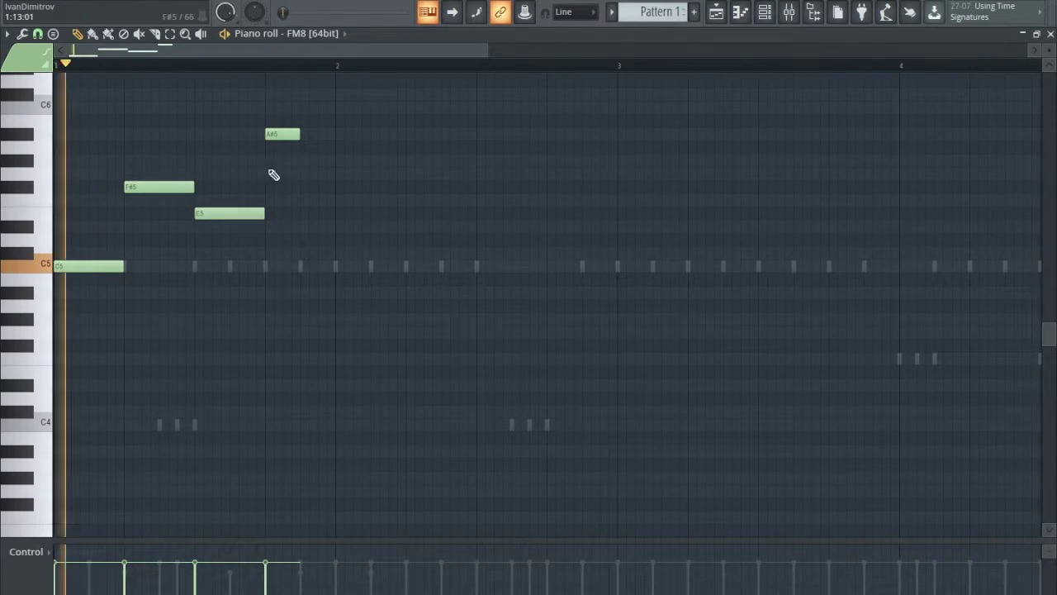
Move the A#5 note down to F#5 and extend it to the end of bar 1.
{"action": "left_click_drag", "start_coordinate": [275, 142], "coordinate": [279, 189]}
{"action": "key", "text": "space"}
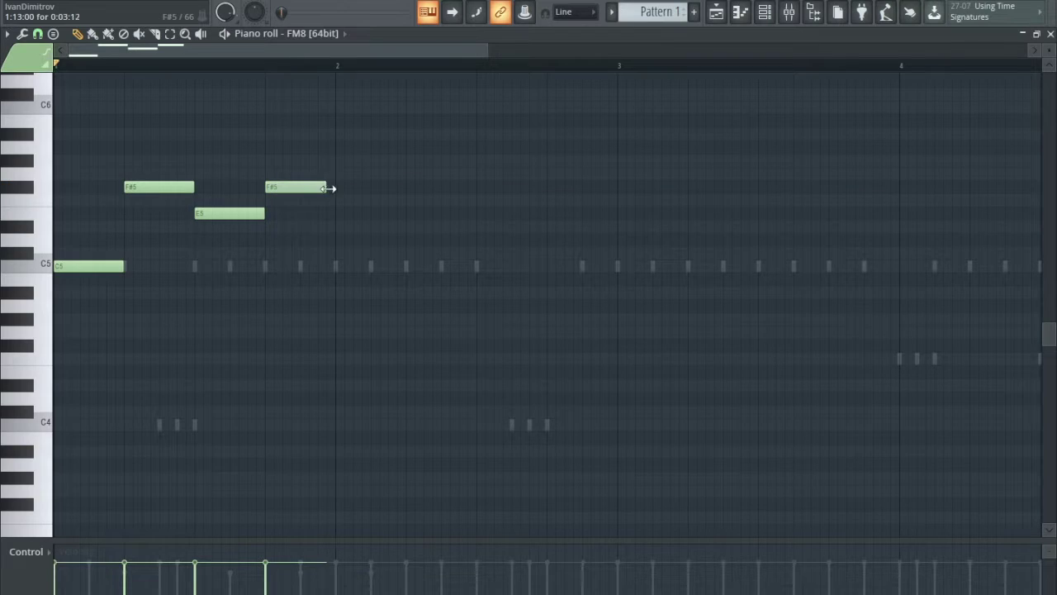
{"action": "key", "text": "space"}
{"action": "key", "text": "space"}
Duplicate the four-note phrase from bar 1 into bar 2.
{"action": "key", "text": "ctrl+a"}
{"action": "left_click_drag", "start_coordinate": [67, 273], "coordinate": [347, 274]}
Try an A#5 note above the opening C5 of bar 1 during playback.
{"action": "left_click", "coordinate": [89, 144]}
{"action": "key", "text": "space"}
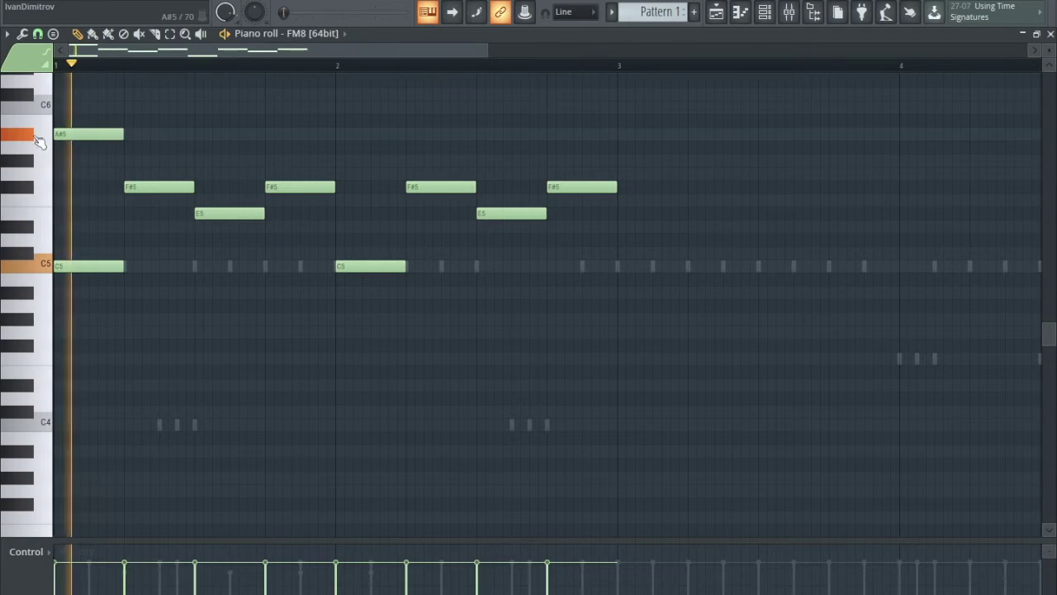
{"action": "right_click", "coordinate": [100, 142]}
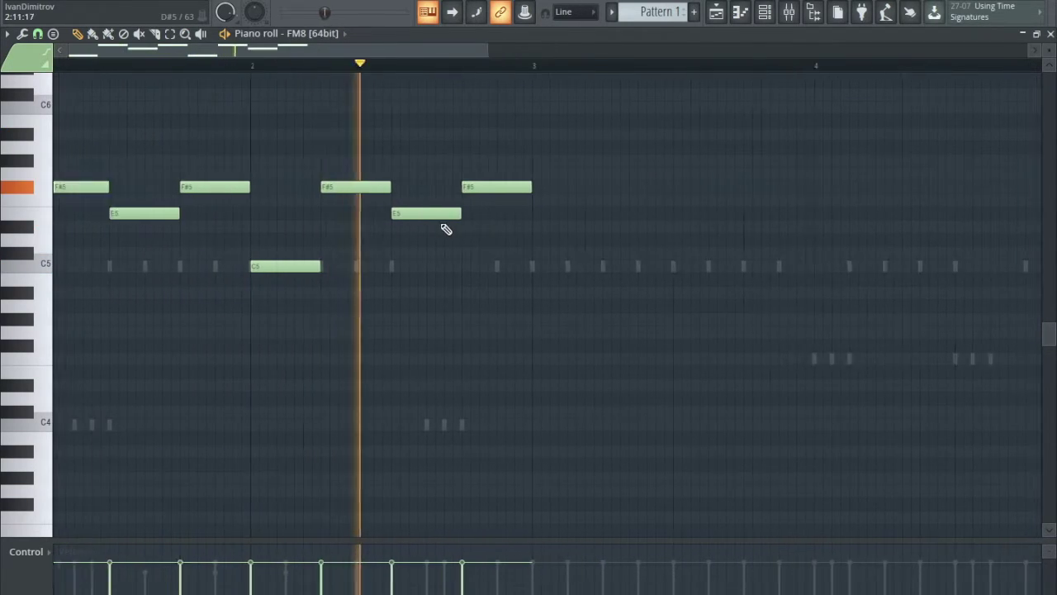
Duplicate the two-bar melody into bars 3 and 4 and close the piano roll.
{"action": "key", "text": "ctrl+a"}
{"action": "left_click_drag", "start_coordinate": [115, 267], "coordinate": [673, 286]}
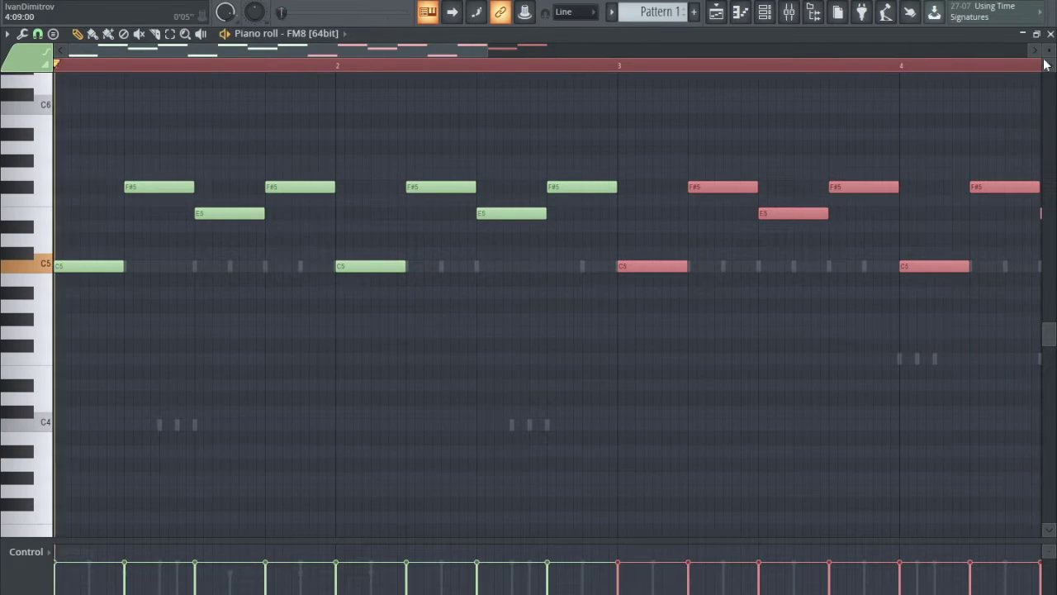
{"action": "key", "text": "F7"}
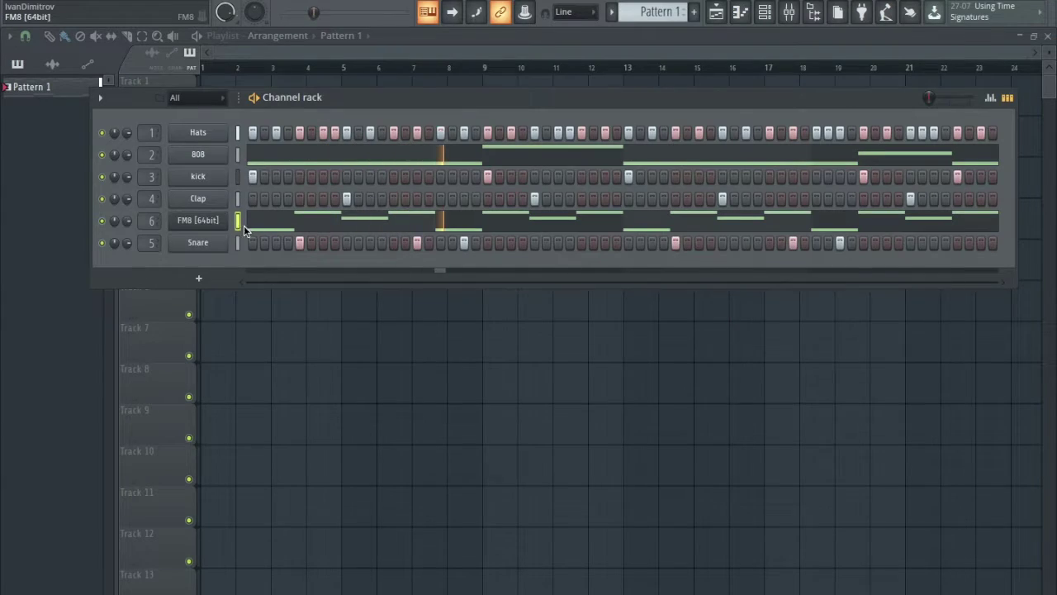
Reopen FM8's preset browser and audition Abandoned Toyfactory, Actionurlaub and Ad Parnassum against the beat.
{"action": "left_click", "coordinate": [197, 220]}
{"action": "left_click", "coordinate": [307, 154]}
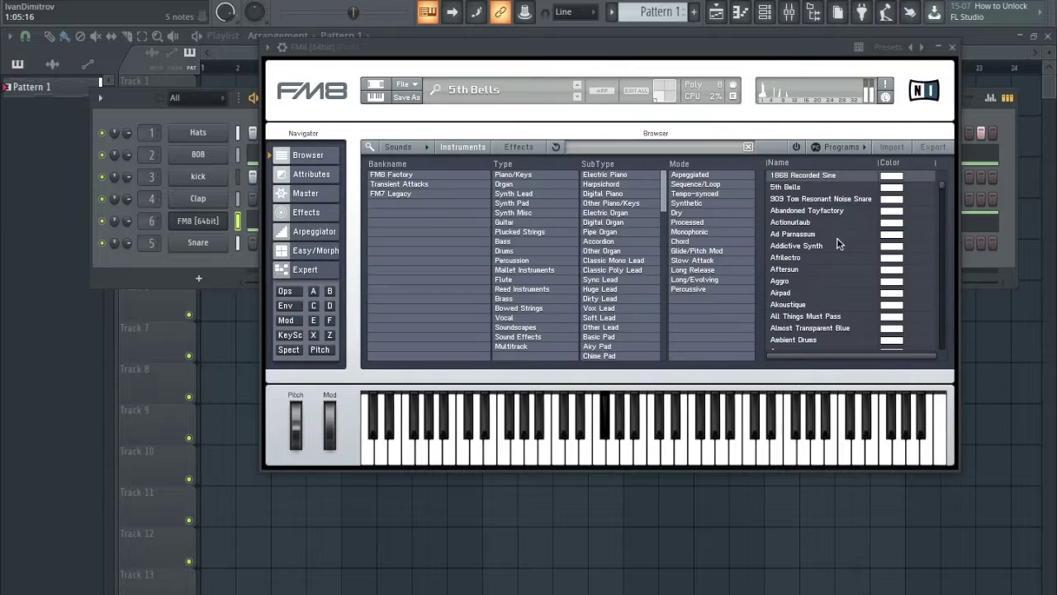
{"action": "left_click", "coordinate": [783, 212]}
{"action": "left_click", "coordinate": [785, 223]}
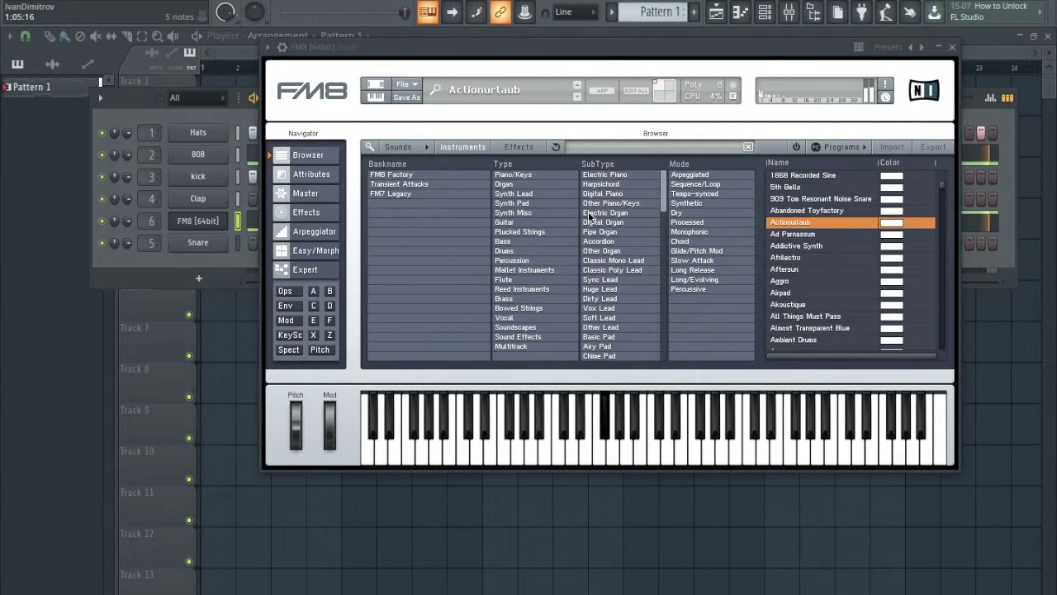
{"action": "left_click", "coordinate": [791, 234]}
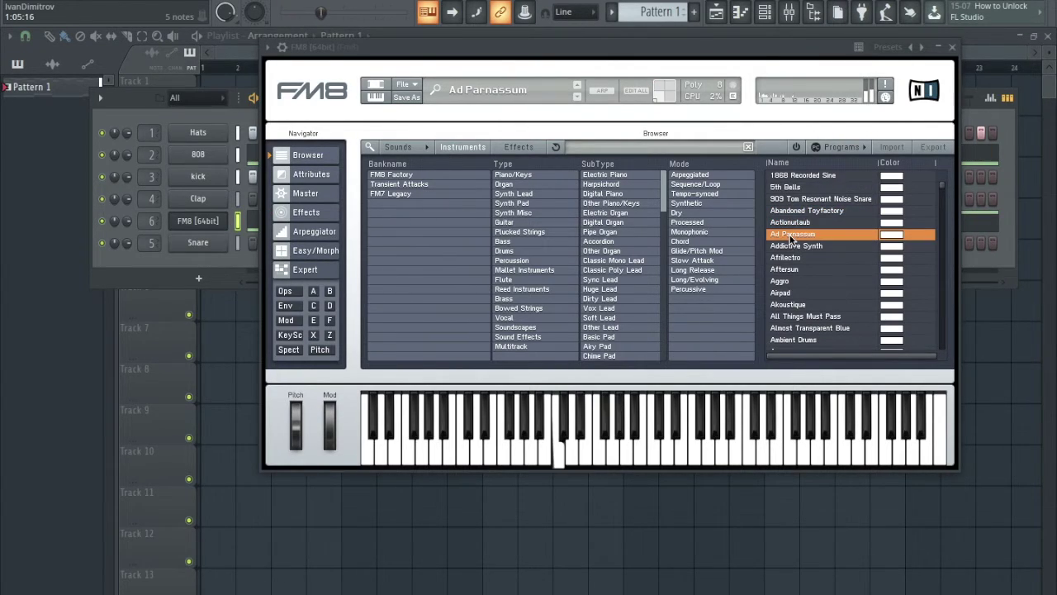
Filter the presets to Synth Lead, audition Brandenburg Cake and Bright Lead, and settle on Boost.
{"action": "left_click", "coordinate": [513, 194]}
{"action": "left_click", "coordinate": [789, 234]}
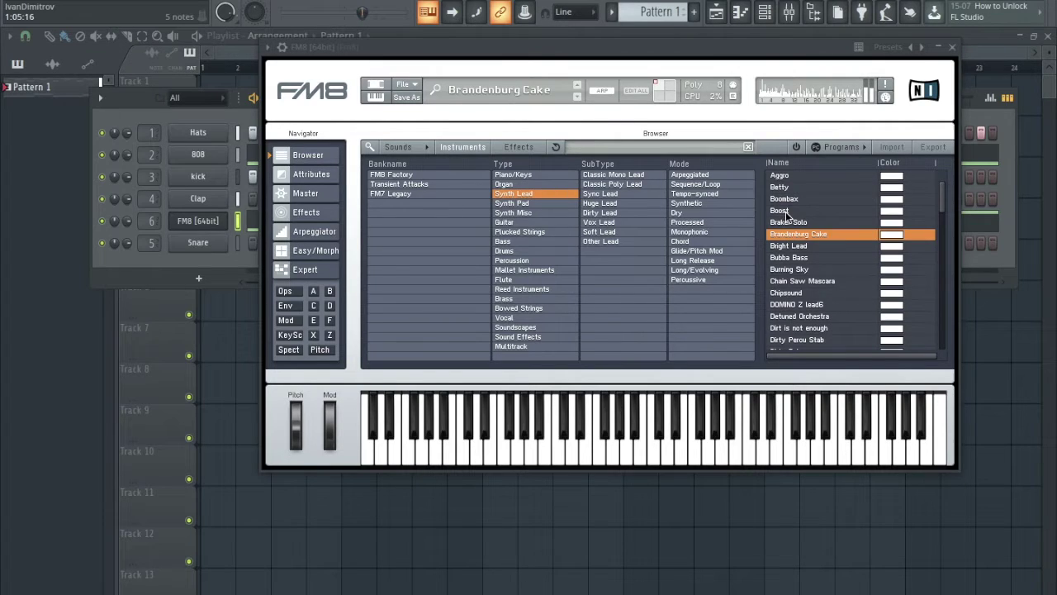
{"action": "left_click", "coordinate": [784, 212]}
{"action": "left_click", "coordinate": [793, 246]}
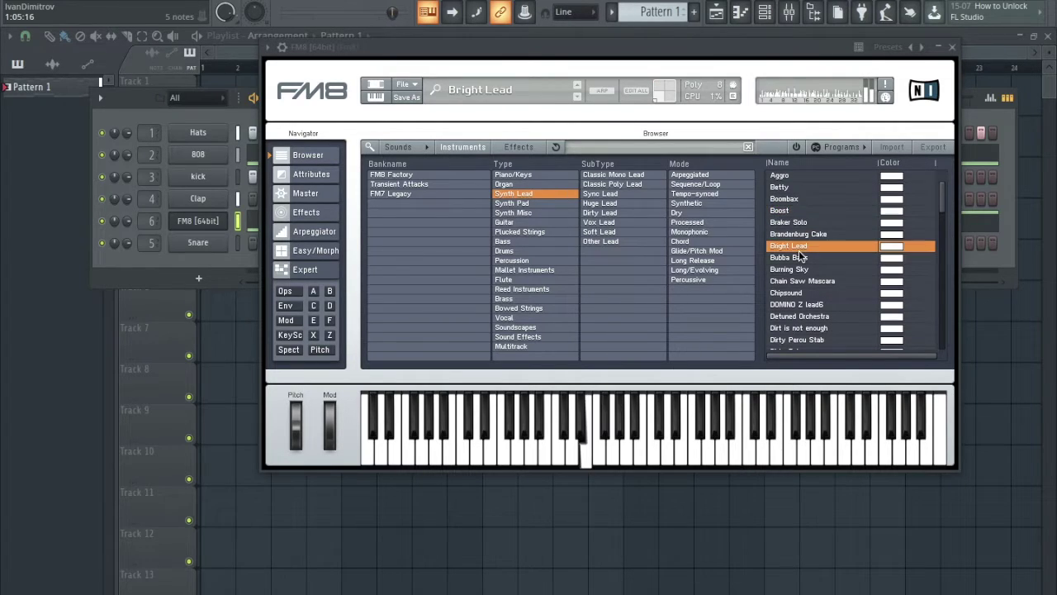
{"action": "left_click", "coordinate": [785, 210]}
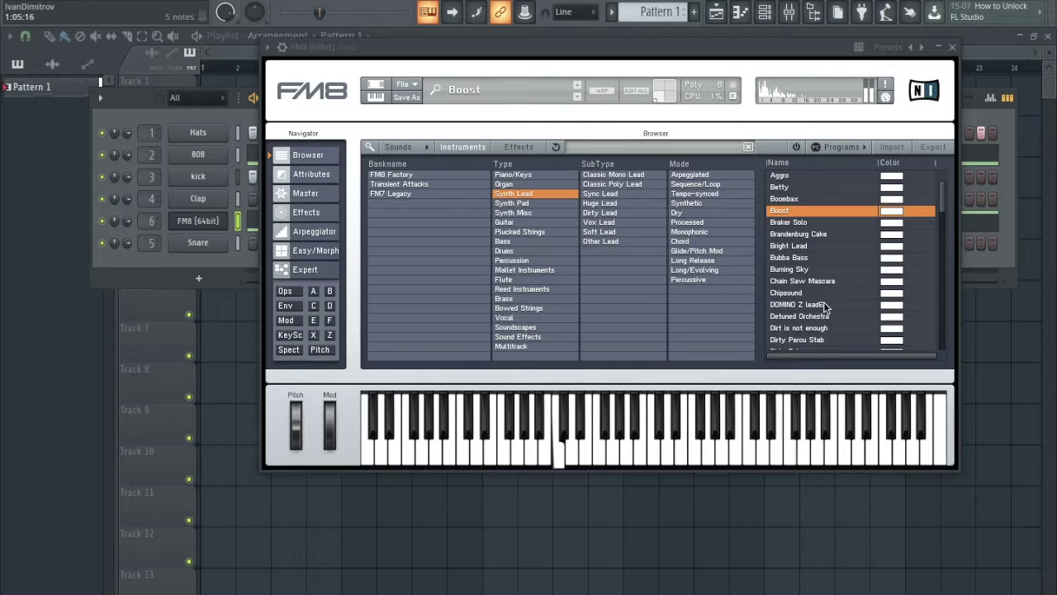
Compare Reverb and PsycheDelay on the Boost preset, keep only Reverb on, and set its time to 34.
{"action": "left_click", "coordinate": [296, 195]}
{"action": "left_click", "coordinate": [296, 213]}
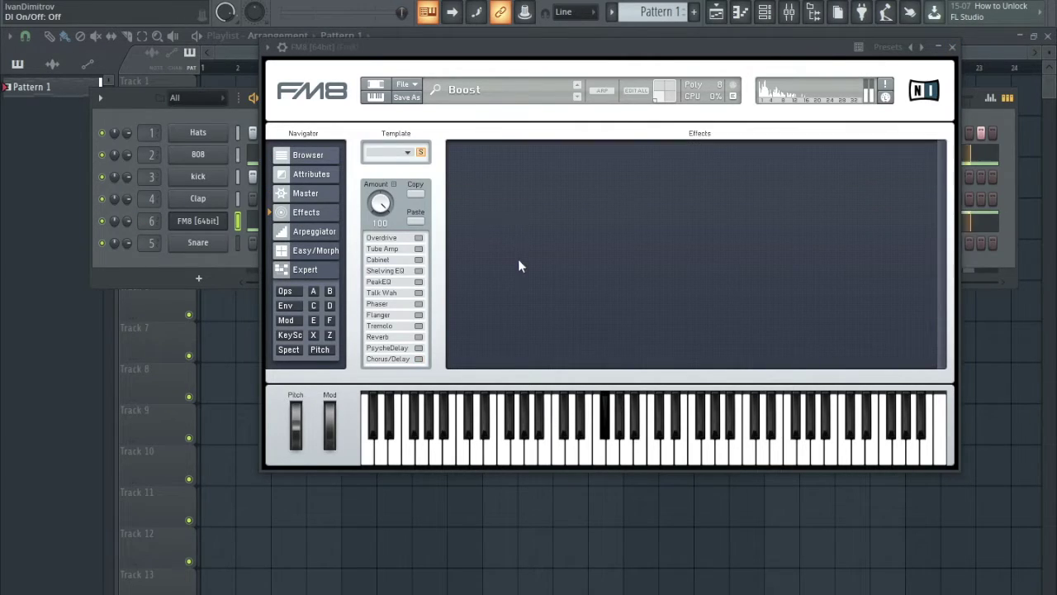
{"action": "left_click", "coordinate": [418, 337]}
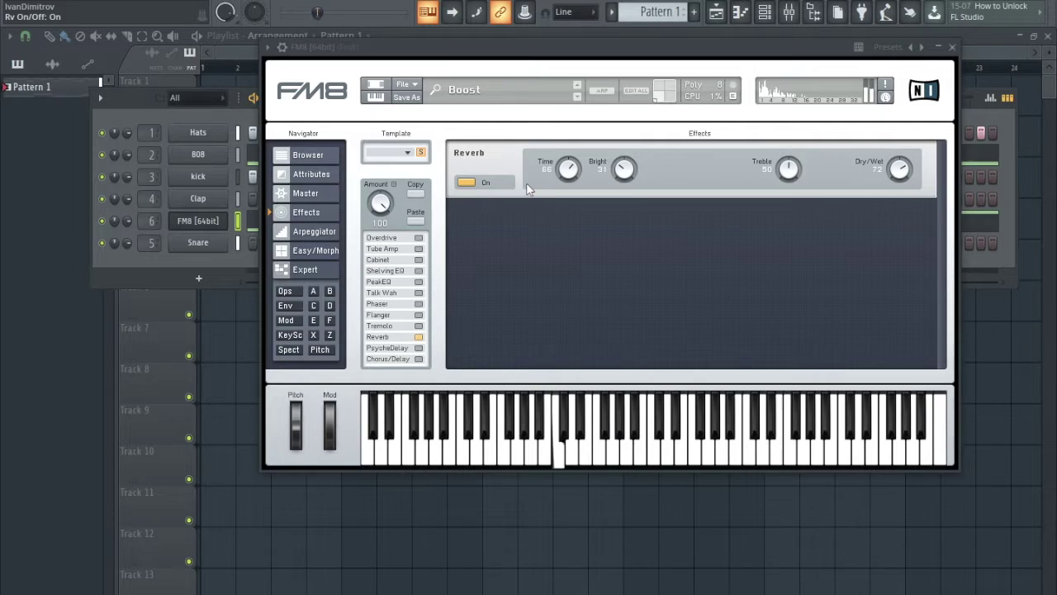
{"action": "left_click", "coordinate": [419, 349]}
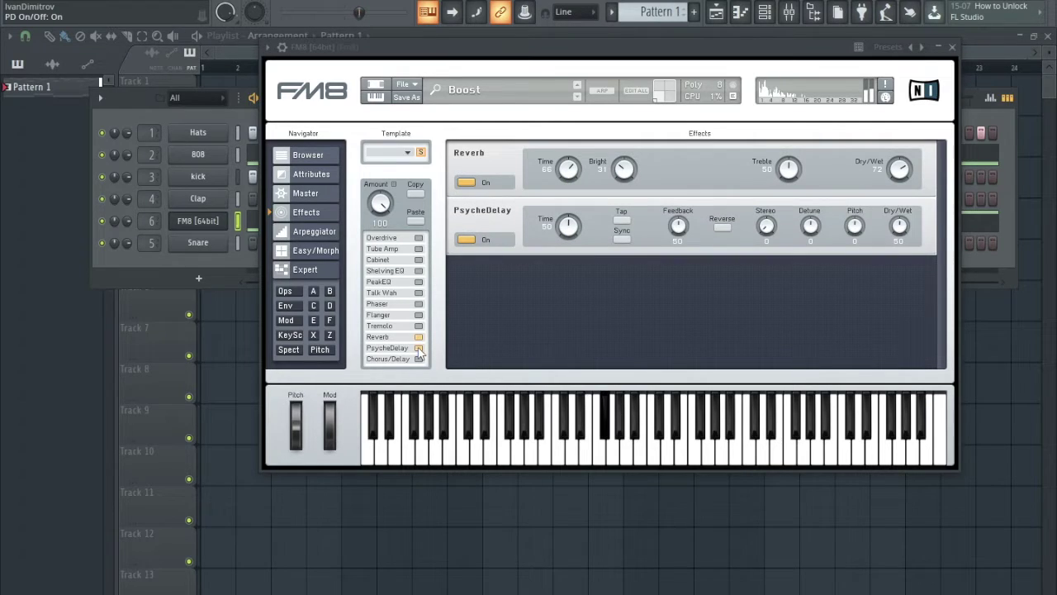
{"action": "left_click", "coordinate": [419, 338]}
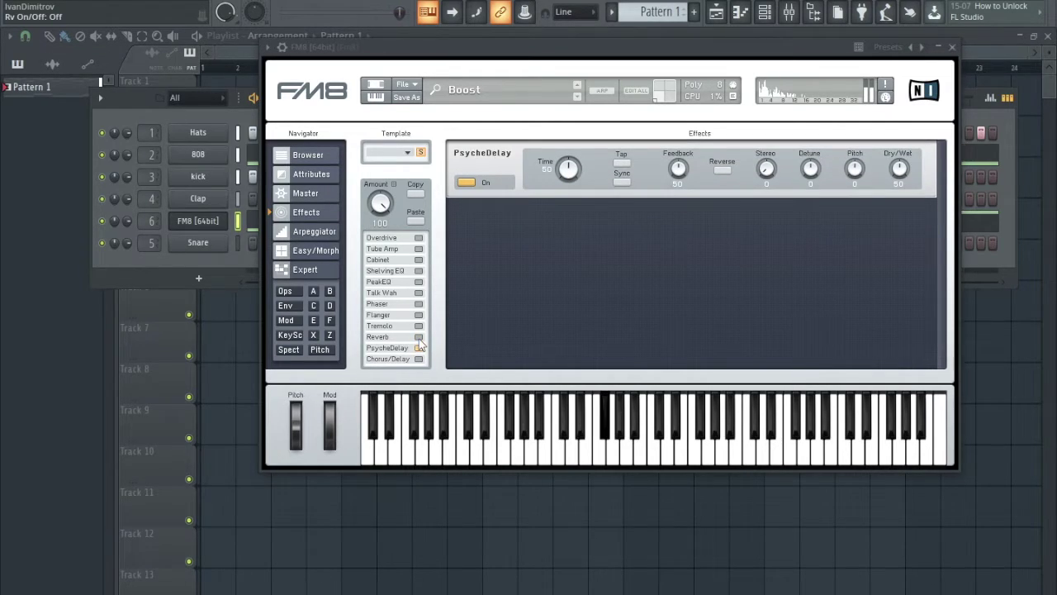
{"action": "left_click", "coordinate": [419, 337]}
{"action": "left_click", "coordinate": [418, 348]}
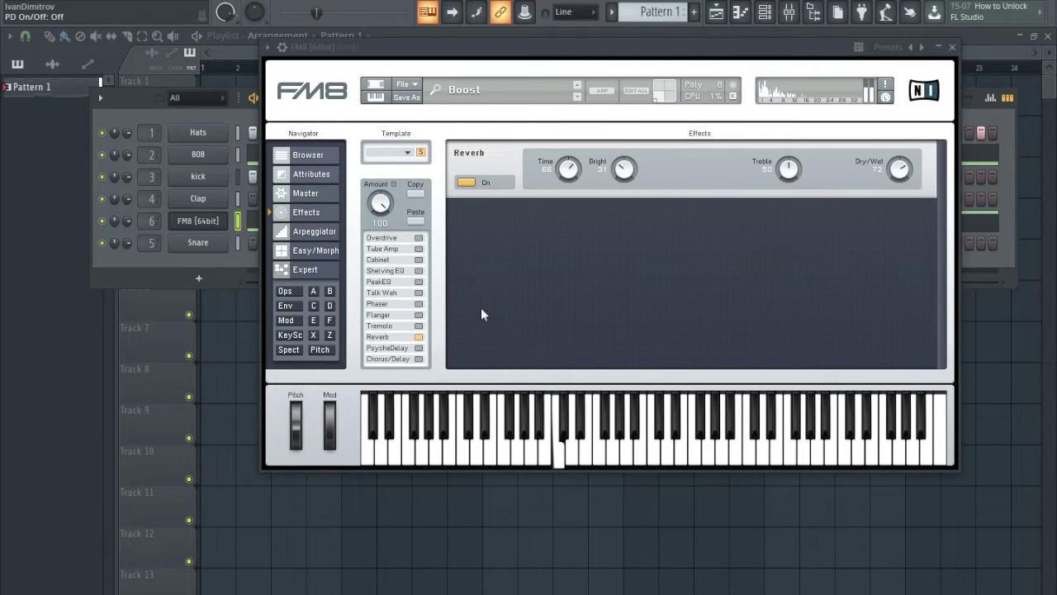
{"action": "left_click_drag", "start_coordinate": [568, 170], "coordinate": [571, 197]}
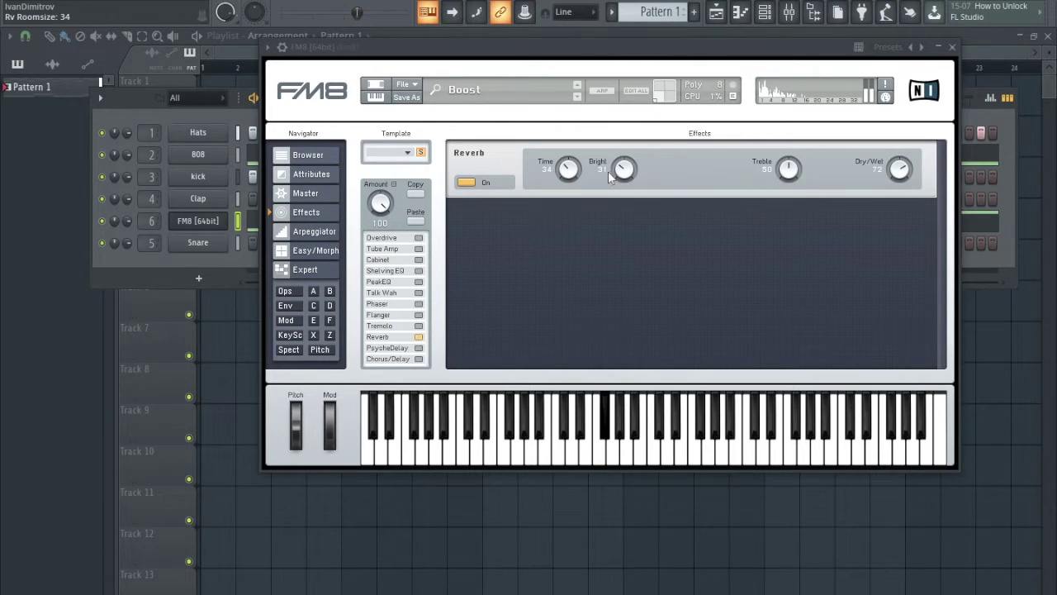
Set the brightness of the FM8 Reverb effect to 57 and close the plugin.
{"action": "left_click_drag", "start_coordinate": [630, 146], "coordinate": [630, 144]}
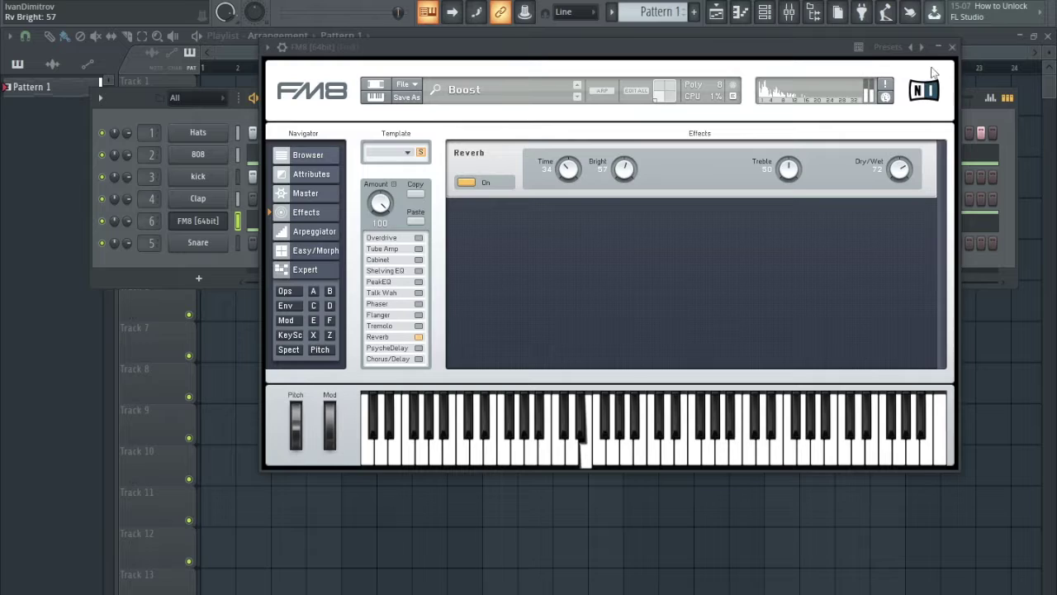
{"action": "left_click", "coordinate": [956, 47]}
Switch on FM8's arpeggiator with a pattern length of 16 steps.
{"action": "left_click", "coordinate": [198, 221]}
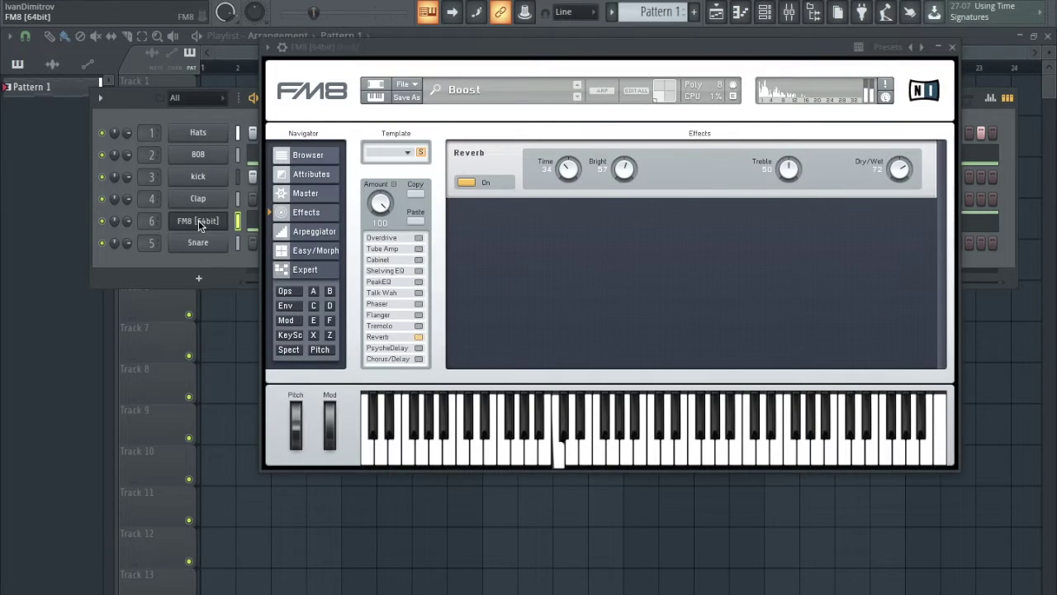
{"action": "left_click", "coordinate": [309, 234]}
{"action": "left_click_drag", "start_coordinate": [547, 213], "coordinate": [670, 216]}
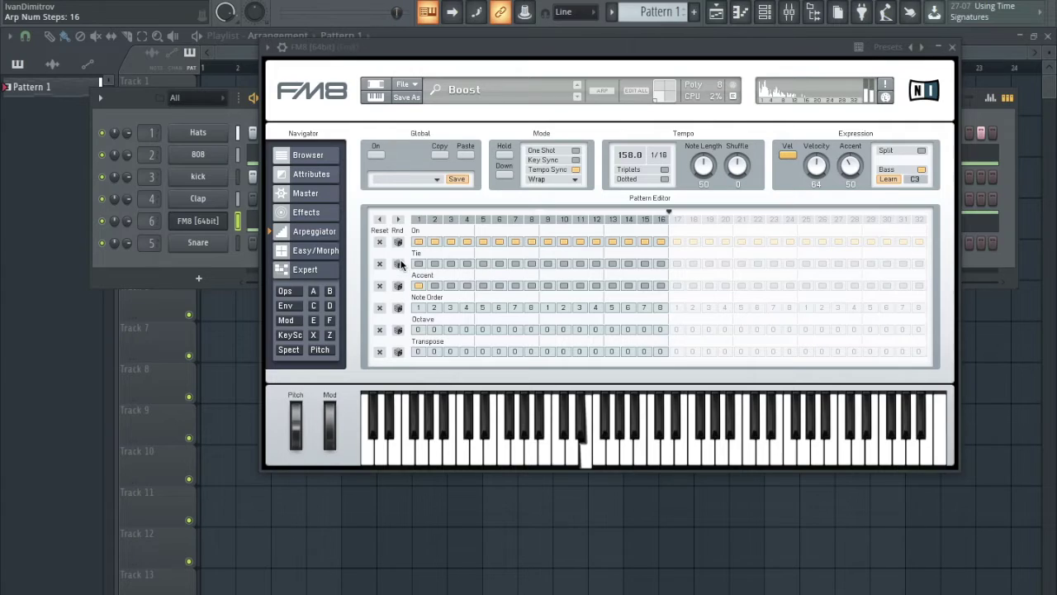
{"action": "left_click", "coordinate": [377, 157]}
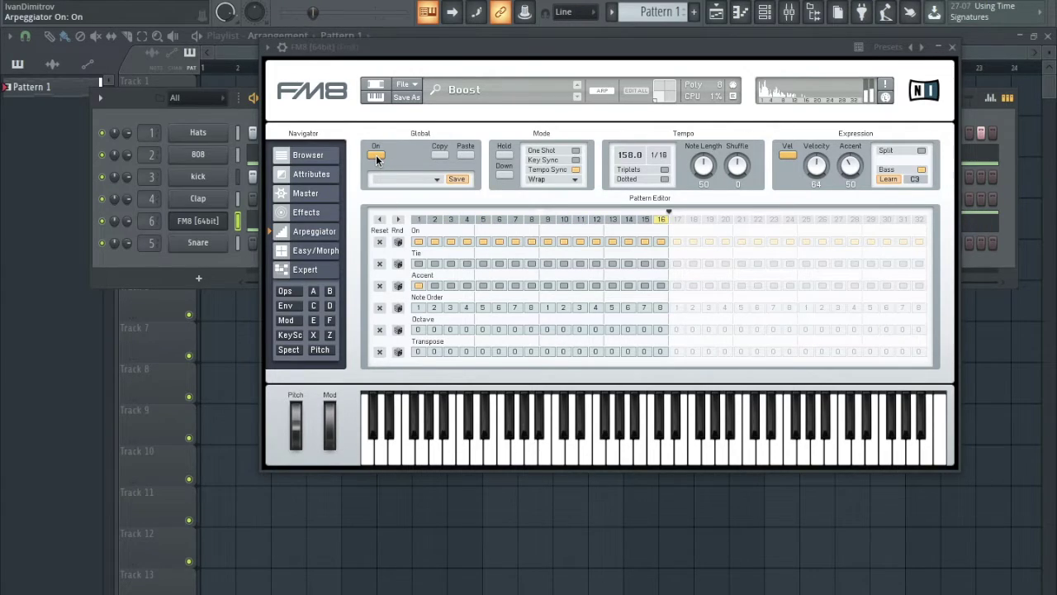
Disable arpeggiator steps 2, 5, 8, 12 and 15, remove the step 1 accent, and set the tempo division to 1/8.
{"action": "right_click", "coordinate": [425, 291]}
{"action": "key", "text": "Escape"}
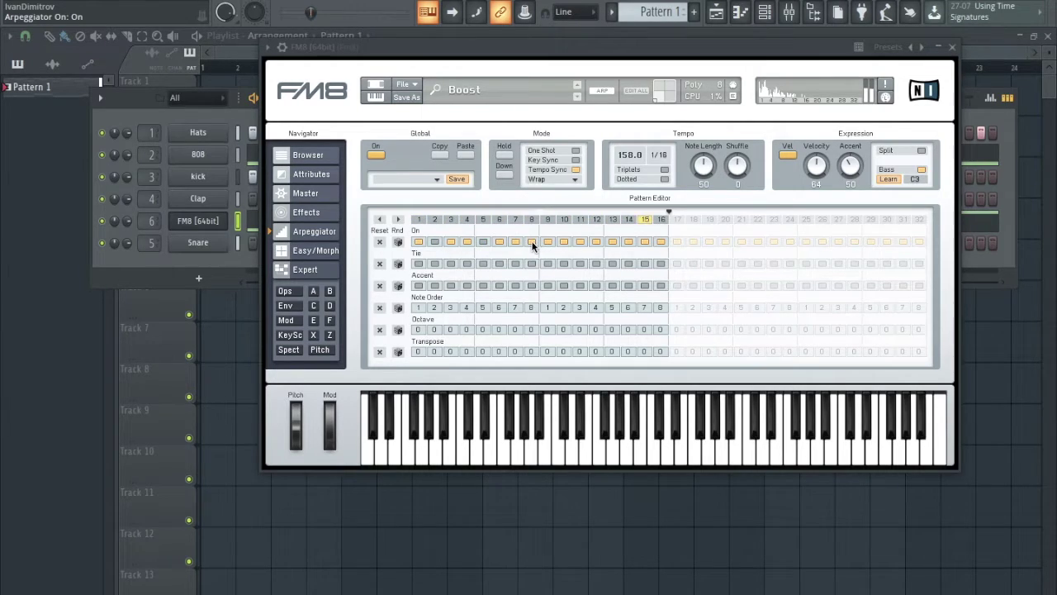
{"action": "left_click", "coordinate": [596, 241]}
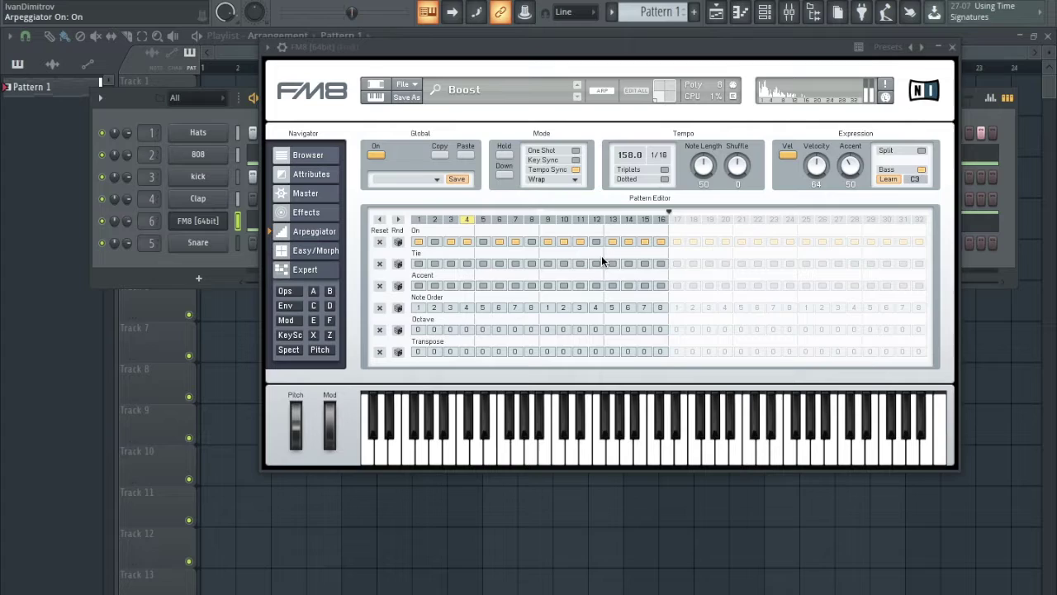
{"action": "left_click", "coordinate": [642, 242]}
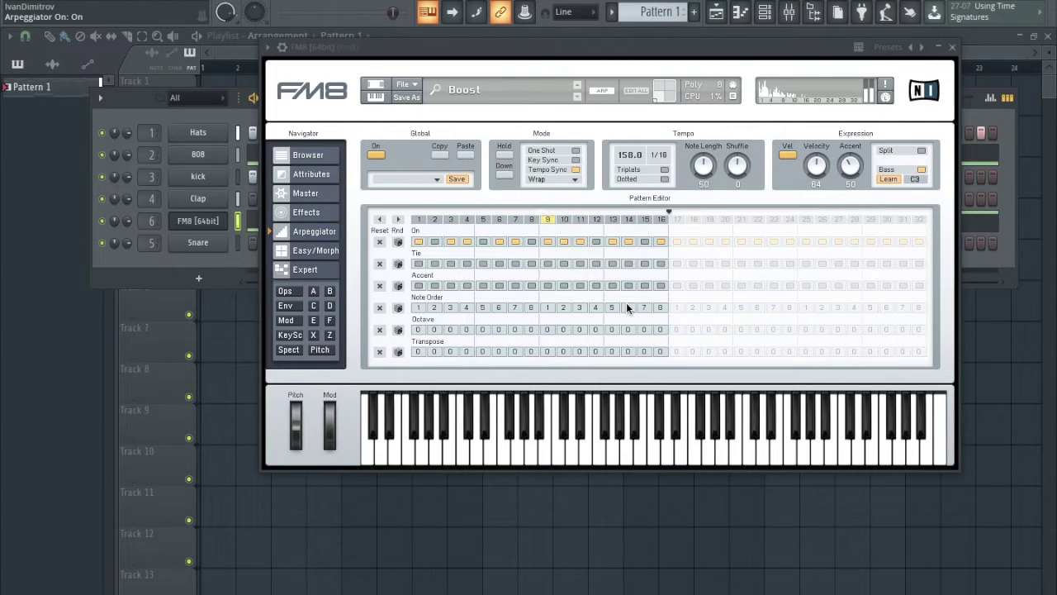
{"action": "left_click", "coordinate": [664, 160]}
{"action": "left_click", "coordinate": [659, 170]}
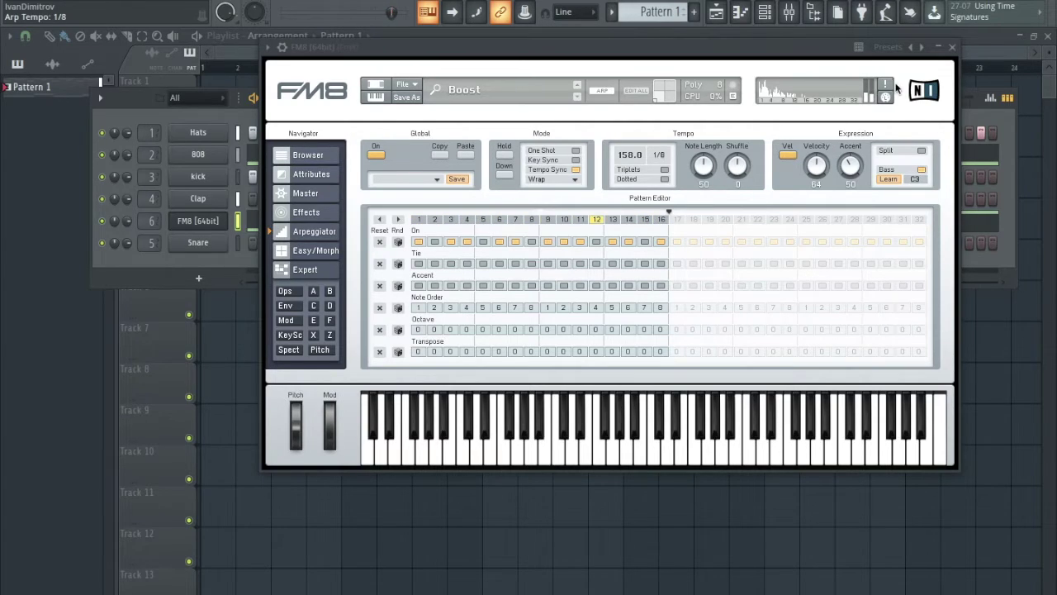
{"action": "left_click", "coordinate": [952, 47]}
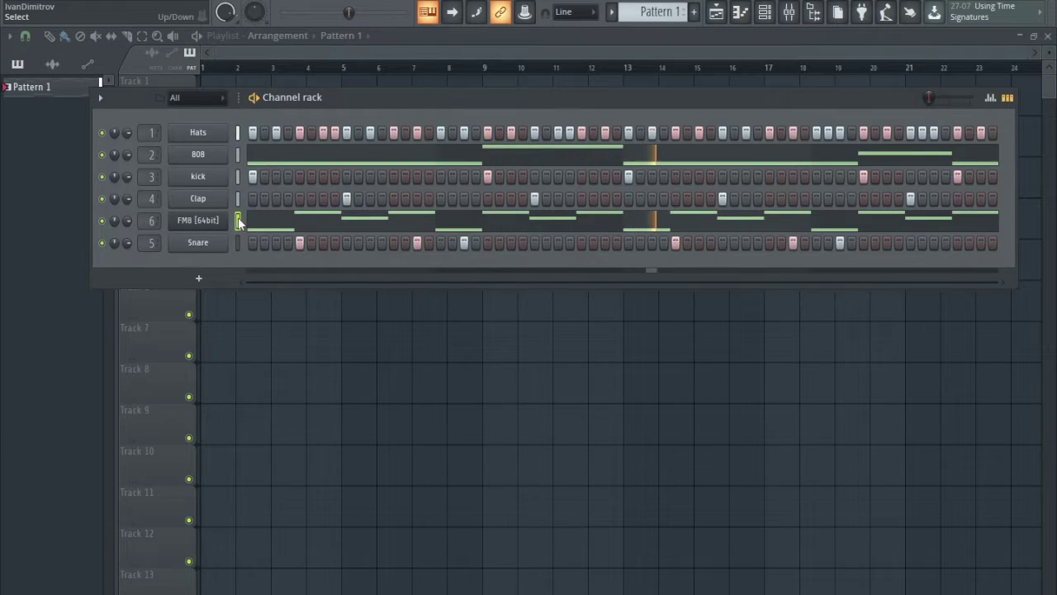
{"action": "right_click", "coordinate": [213, 221]}
{"action": "mouse_move", "coordinate": [282, 336]}
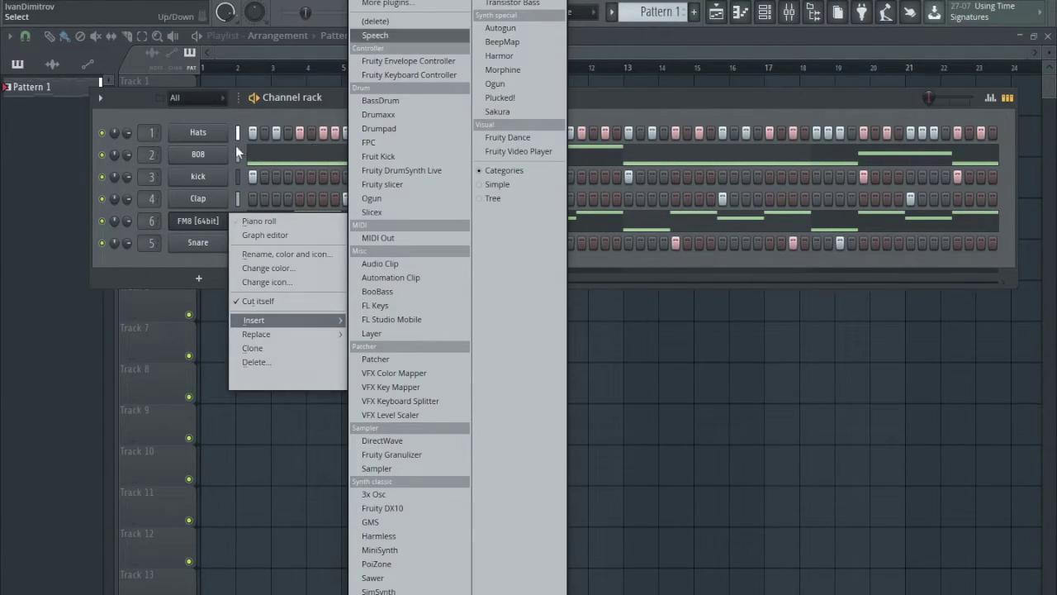
{"action": "left_click", "coordinate": [228, 112]}
Insert a Reaktor 6 instrument channel from the full plugin list.
{"action": "right_click", "coordinate": [198, 223]}
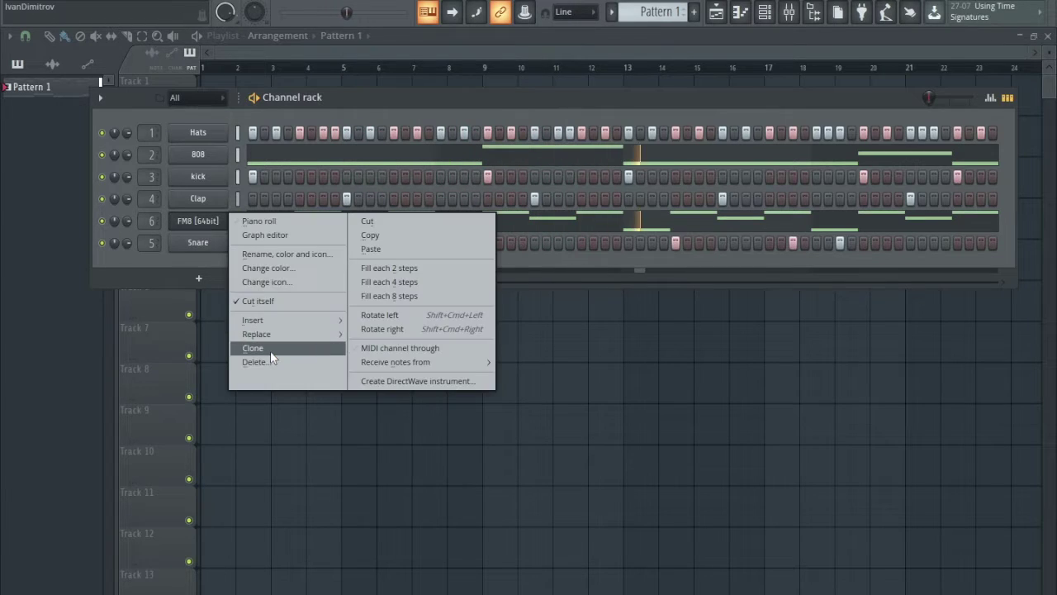
{"action": "mouse_move", "coordinate": [272, 321]}
{"action": "left_click", "coordinate": [399, 5]}
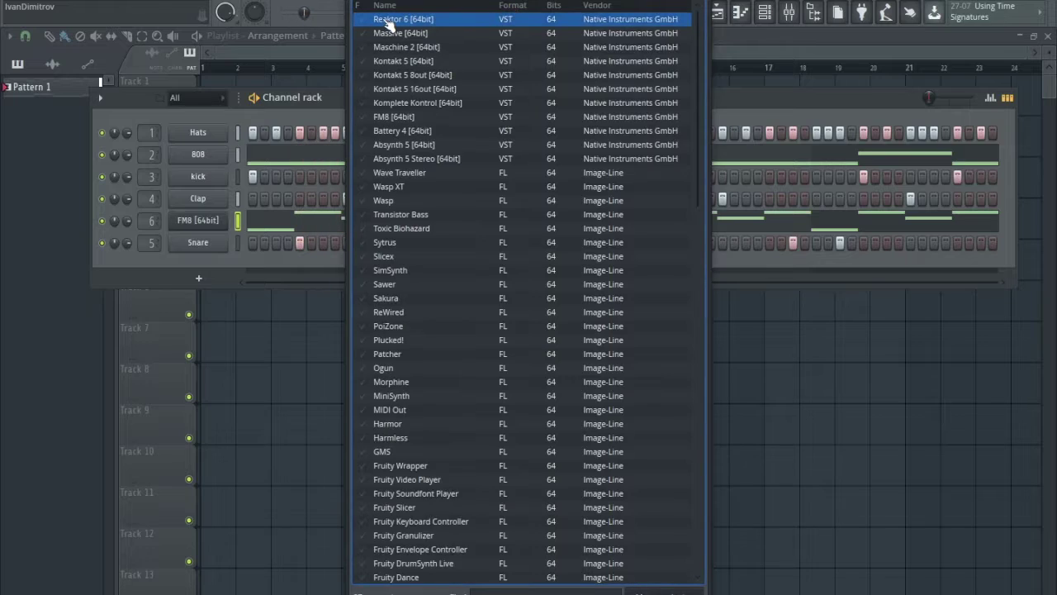
{"action": "key", "text": "Return"}
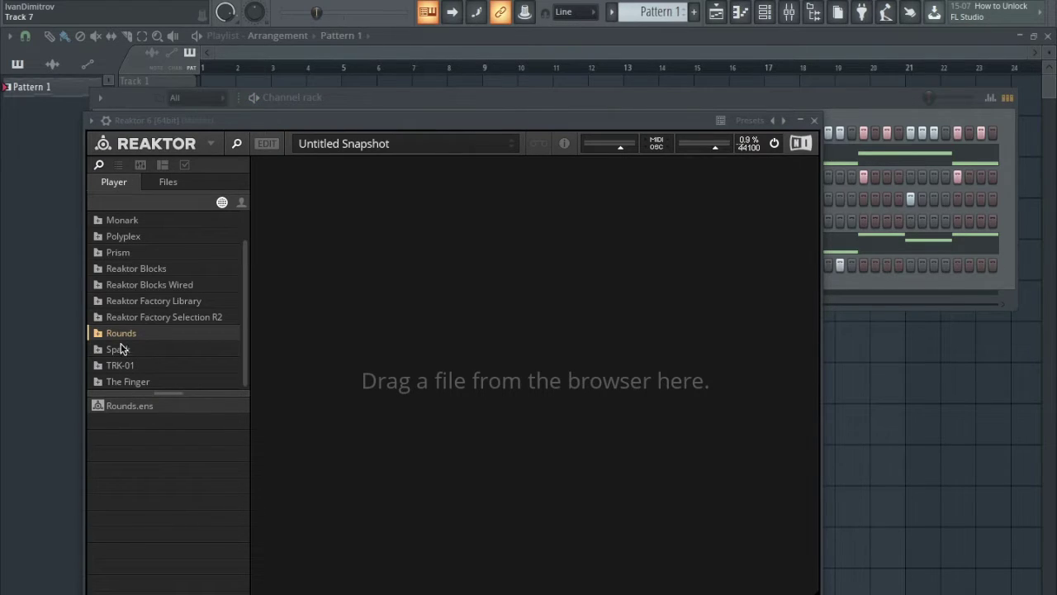
Load the Rounds ensemble into Reaktor and choose the Soft Warm pad preset.
{"action": "left_click_drag", "start_coordinate": [118, 408], "coordinate": [409, 287]}
{"action": "left_click", "coordinate": [462, 164]}
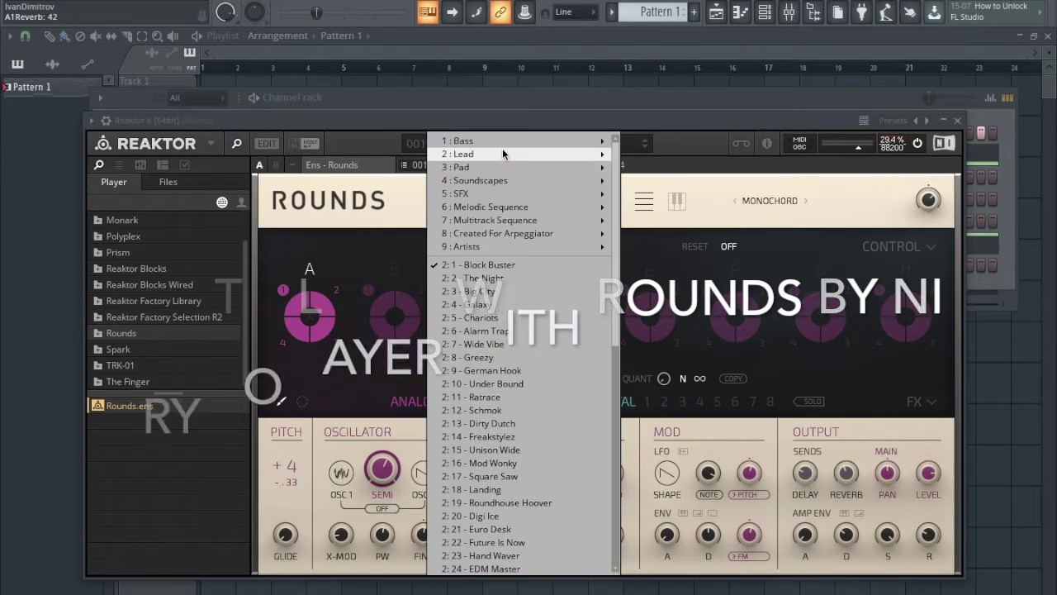
{"action": "mouse_move", "coordinate": [455, 167]}
{"action": "left_click", "coordinate": [661, 207]}
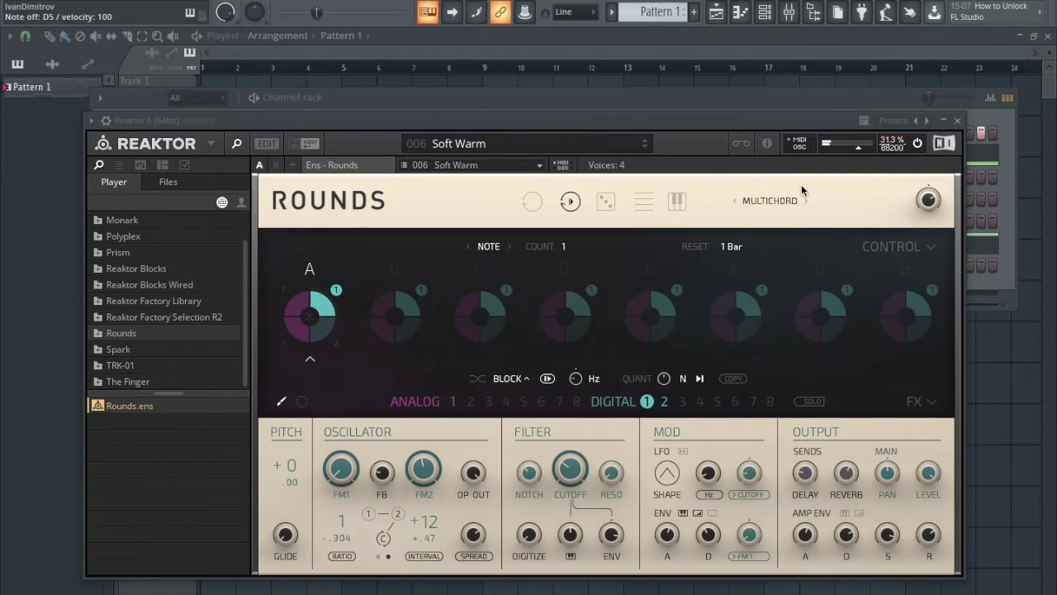
Copy the FM8 channel's melody notes into the Reaktor channel.
{"action": "key", "text": "F6"}
{"action": "left_click", "coordinate": [236, 241]}
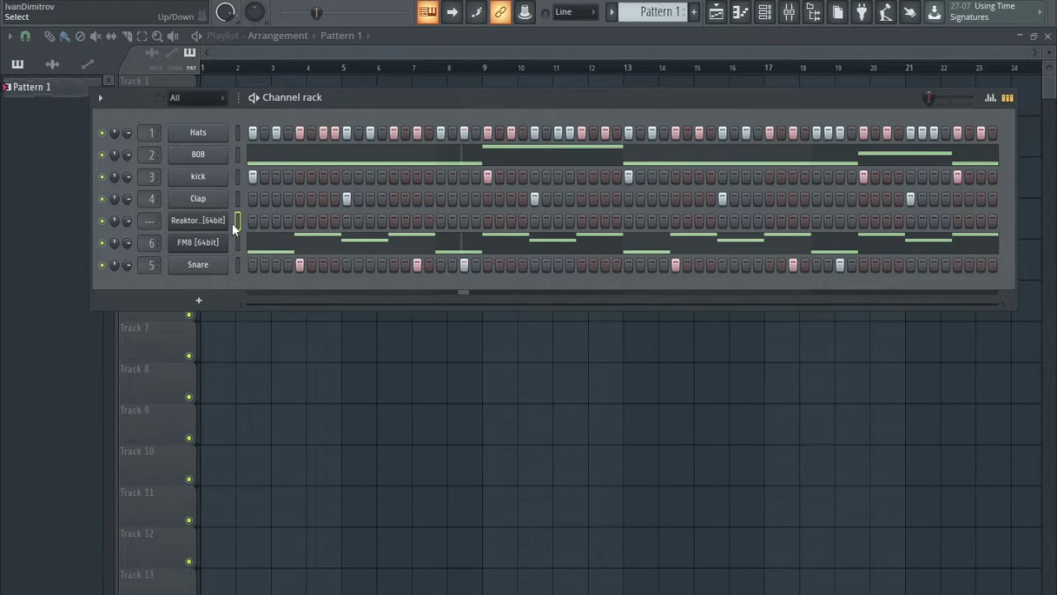
{"action": "key", "text": "ctrl+v"}
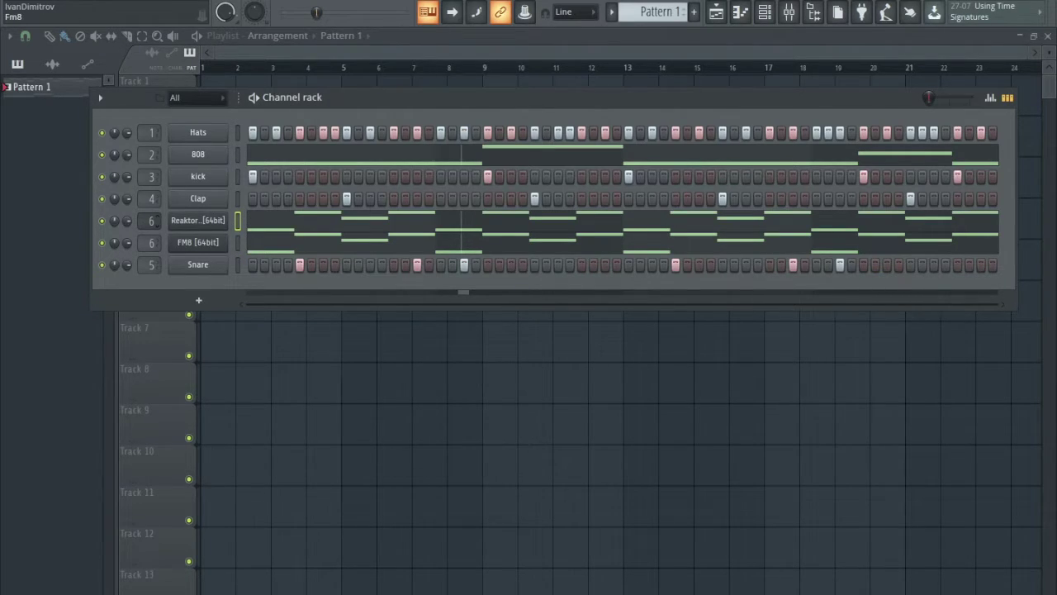
Route the Reaktor channel to mixer track 7 and lower that track's fader to -13.4 dB.
{"action": "left_click", "coordinate": [787, 12]}
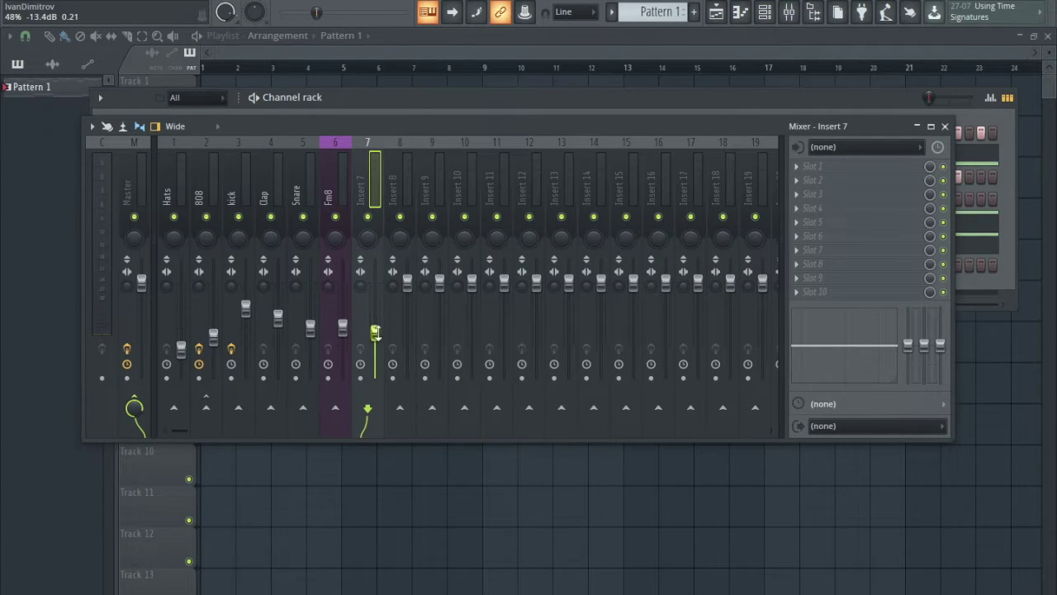
{"action": "left_click", "coordinate": [945, 127]}
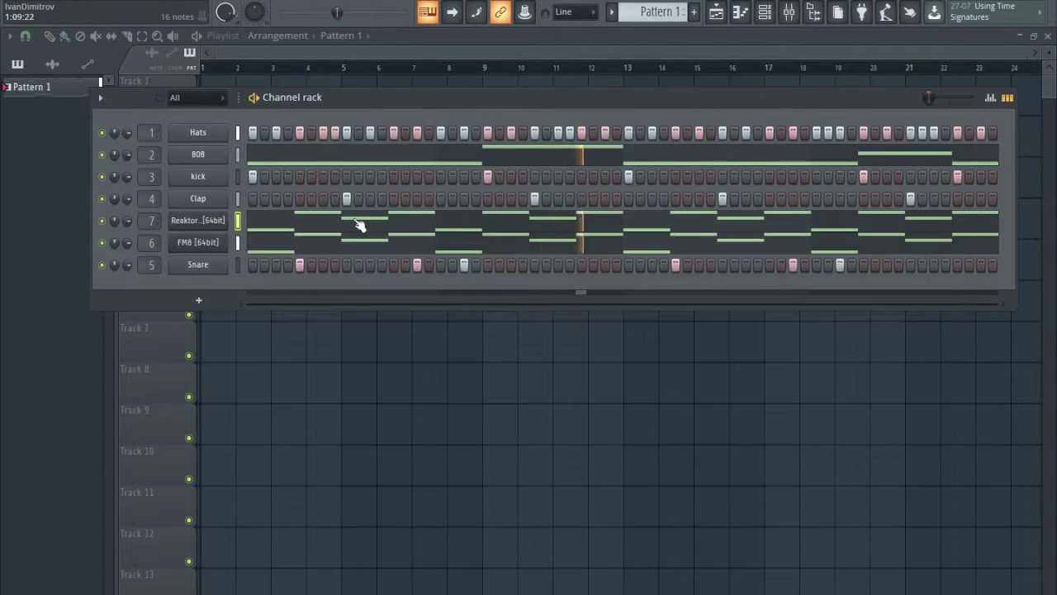
{"action": "key", "text": "space"}
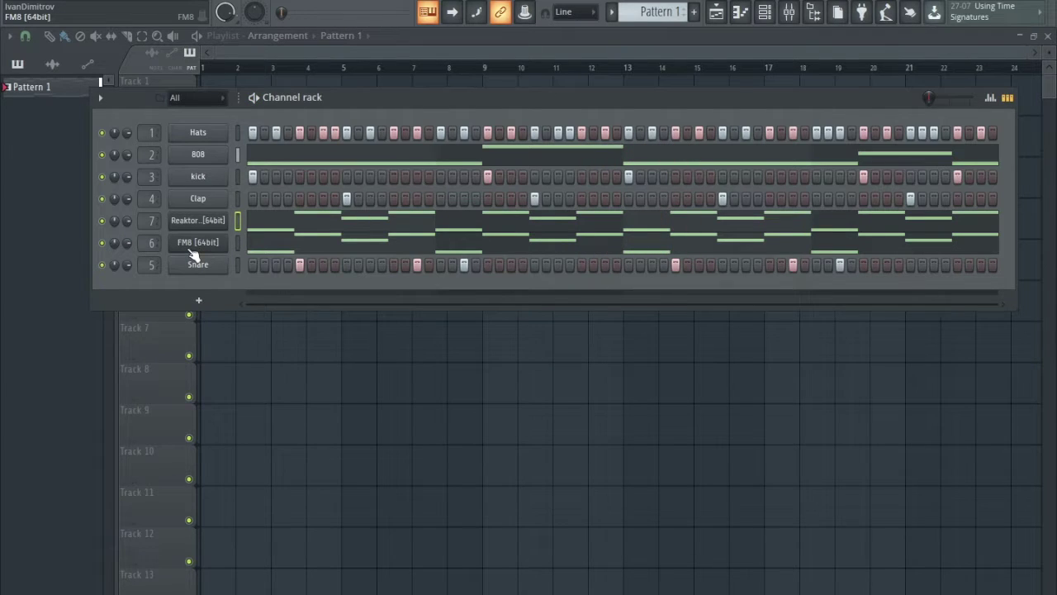
Audition the Unison Wide lead preset in Rounds, then settle on the Forum Organum lead preset.
{"action": "left_click", "coordinate": [196, 220]}
{"action": "left_click", "coordinate": [467, 142]}
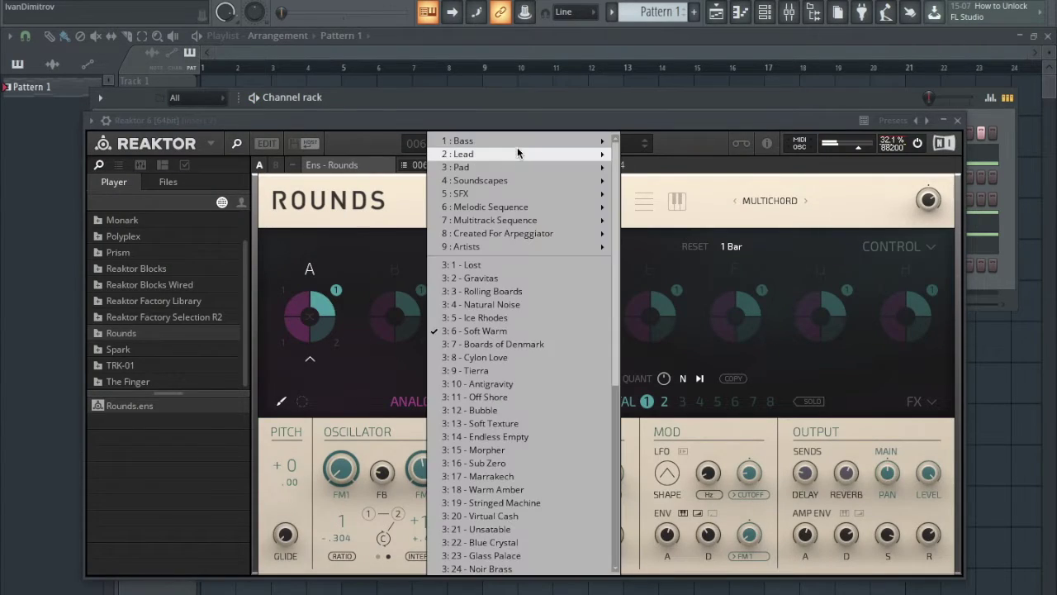
{"action": "mouse_move", "coordinate": [578, 159]}
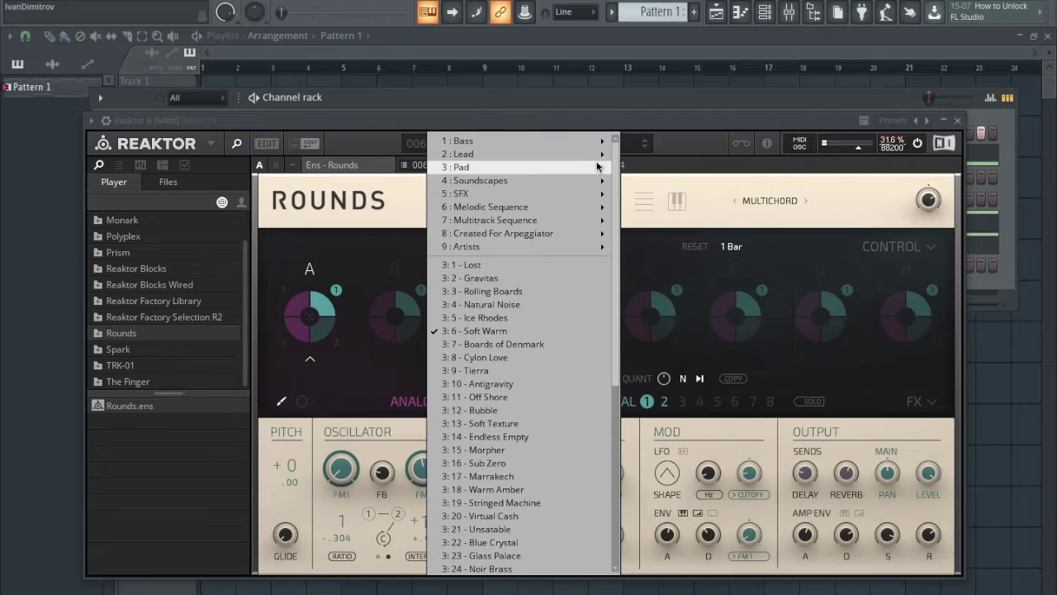
{"action": "left_click", "coordinate": [679, 326]}
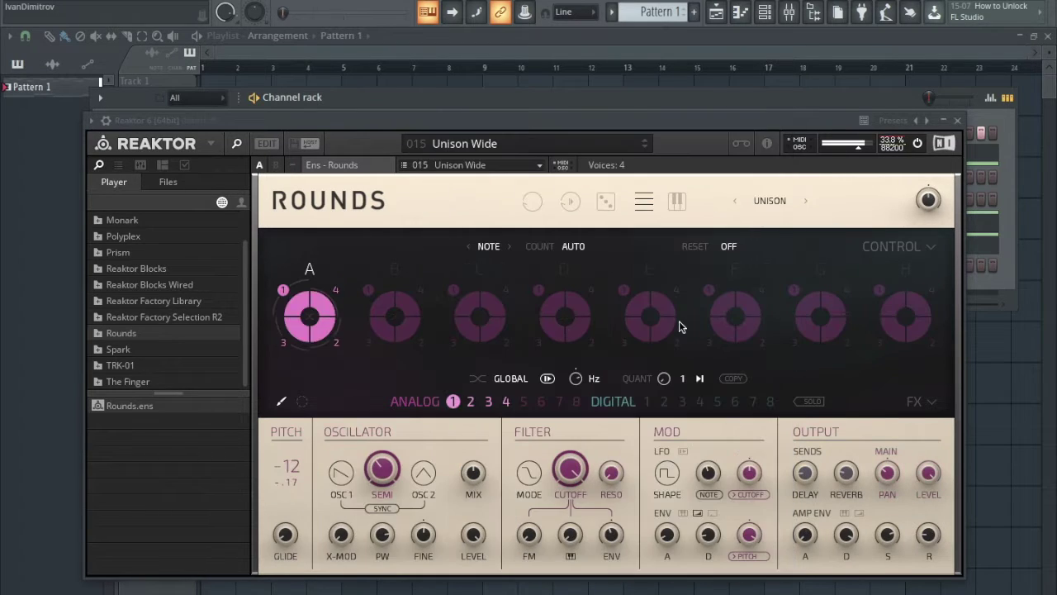
{"action": "left_click", "coordinate": [471, 142]}
{"action": "mouse_move", "coordinate": [488, 155]}
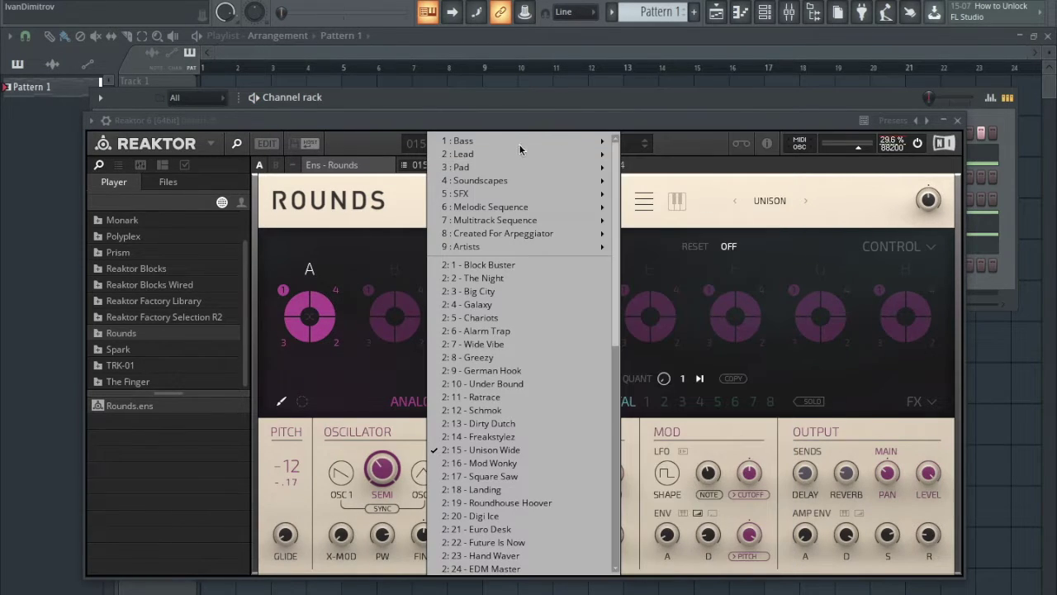
{"action": "scroll", "coordinate": [677, 207], "scroll_direction": "down", "scroll_amount": 9}
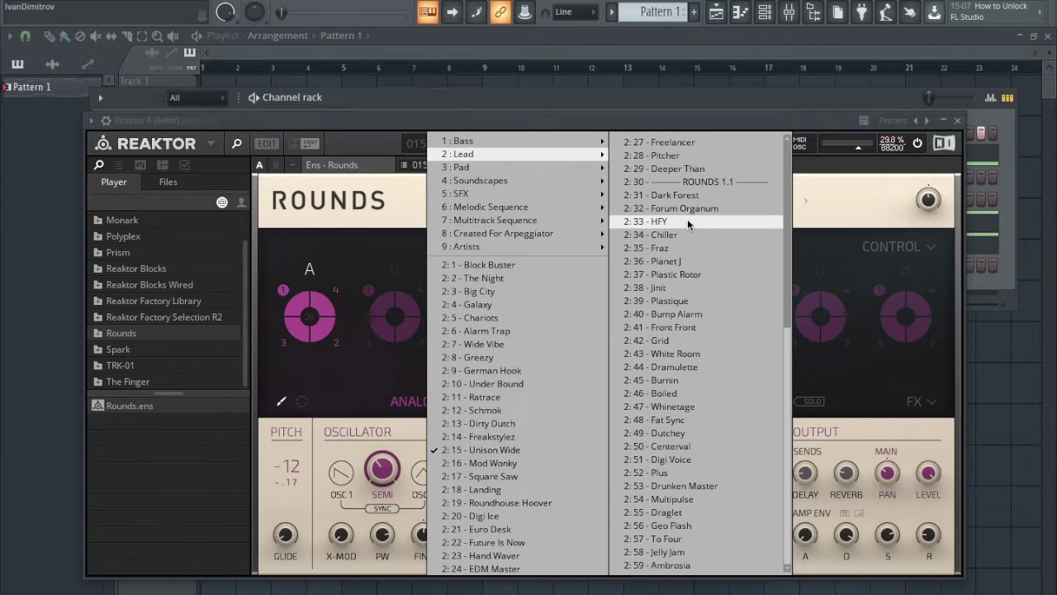
{"action": "left_click", "coordinate": [672, 206]}
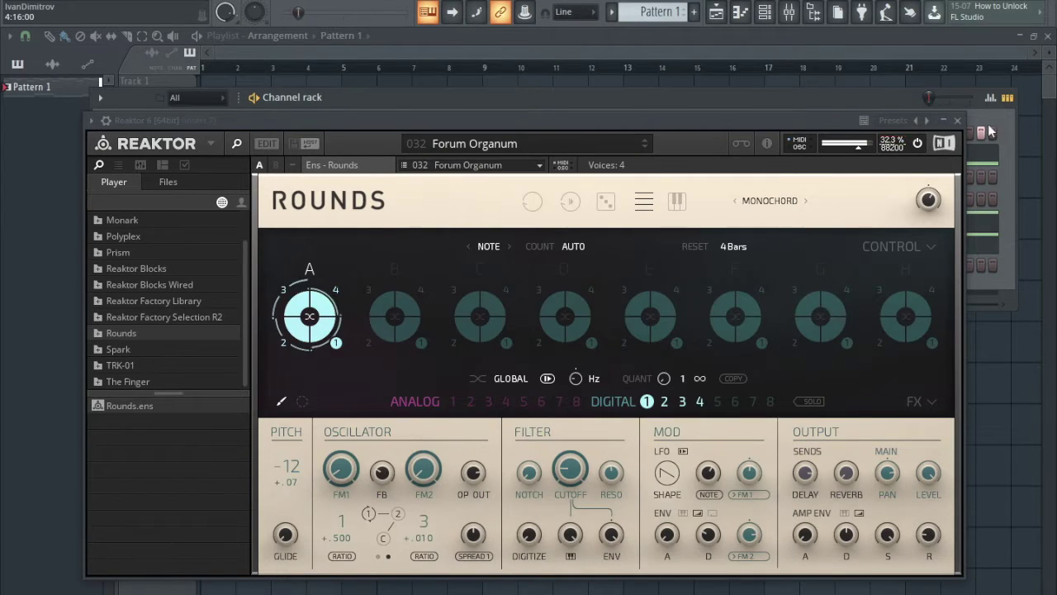
{"action": "left_click", "coordinate": [958, 120]}
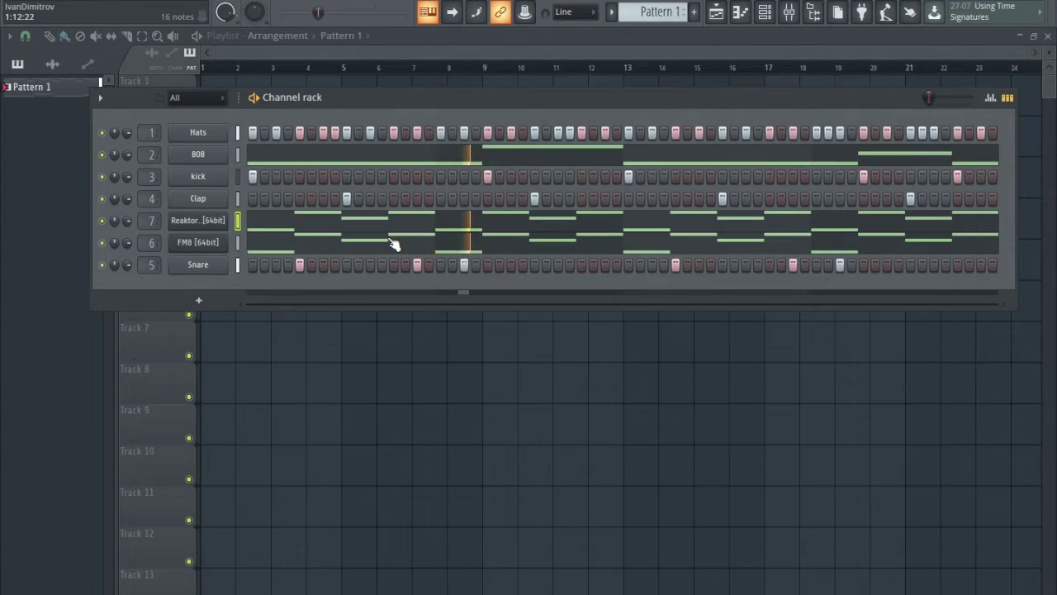
Lower mixer track 7's volume further and load Fruity Parametric EQ 2 in its first effect slot.
{"action": "left_click", "coordinate": [793, 14]}
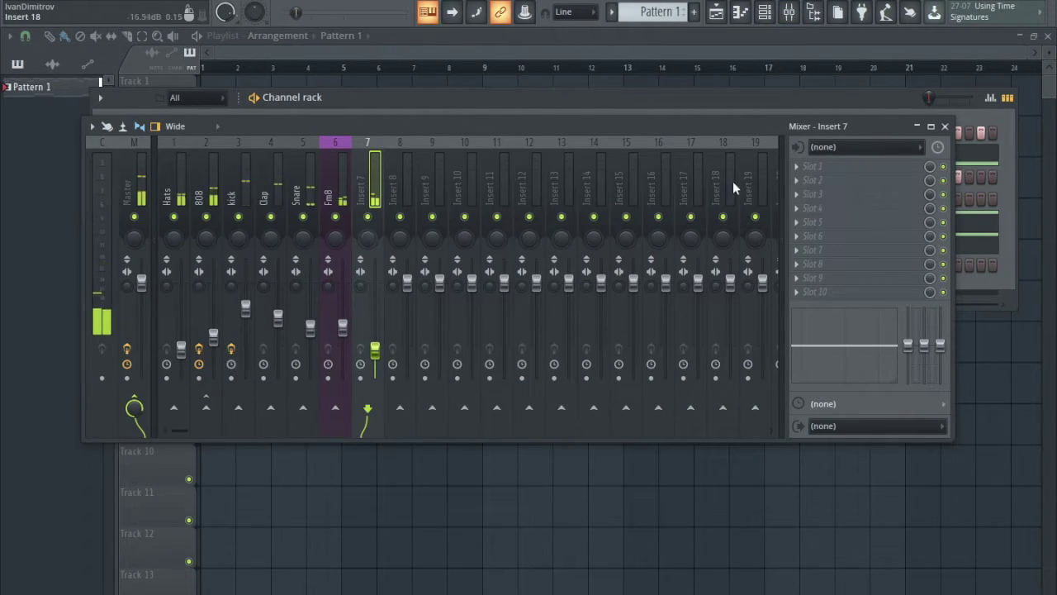
{"action": "left_click", "coordinate": [799, 166]}
{"action": "left_click", "coordinate": [639, 432]}
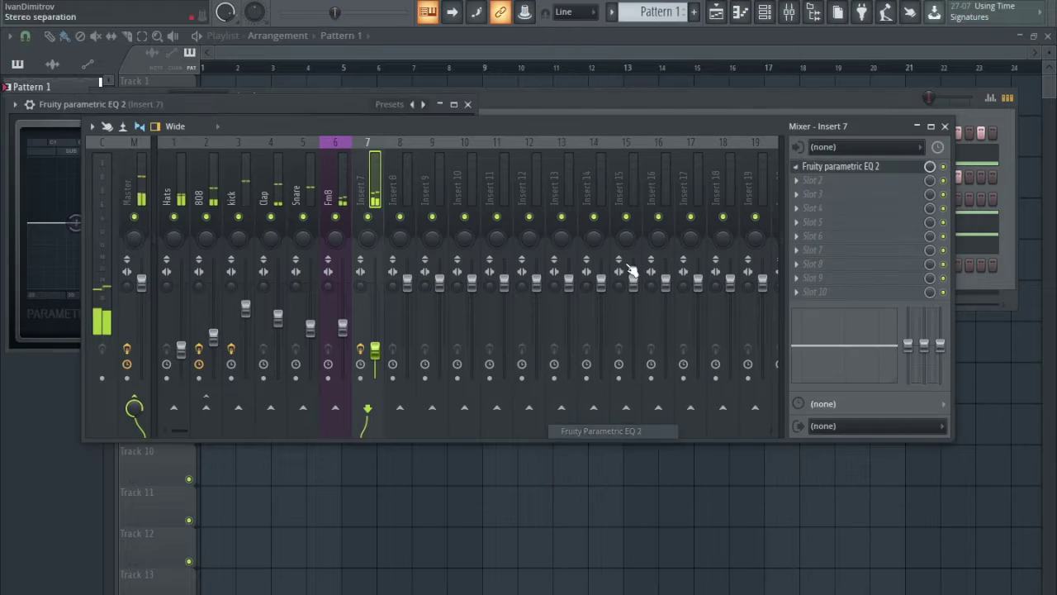
Cut the Reaktor track's EQ band 1 to -18 dB at 63 Hz and band 7 to -18 dB at 19380 Hz.
{"action": "left_click", "coordinate": [945, 126]}
{"action": "left_click_drag", "start_coordinate": [319, 103], "coordinate": [449, 138]}
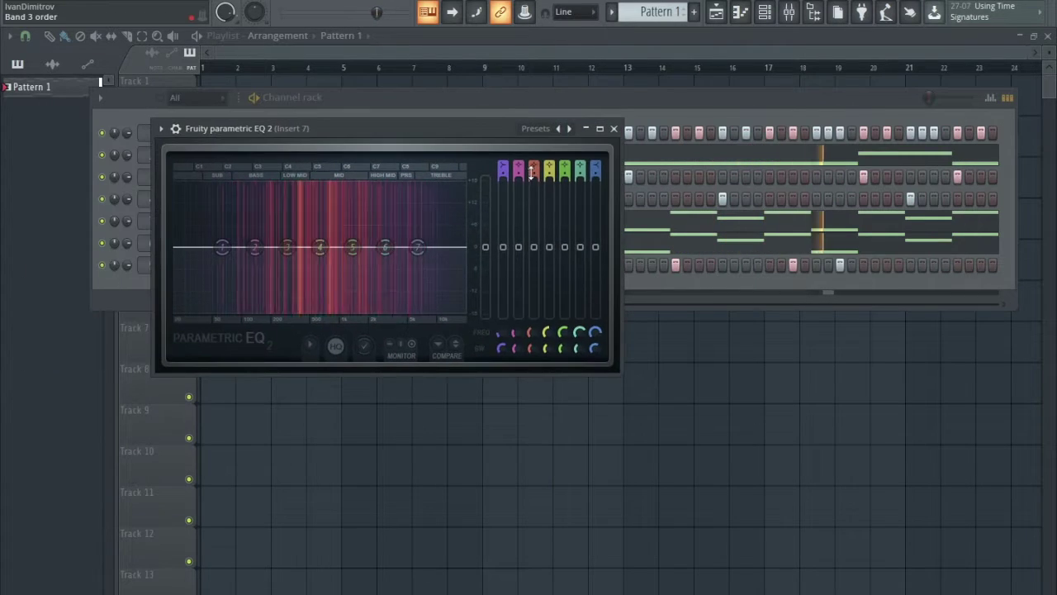
{"action": "left_click_drag", "start_coordinate": [221, 247], "coordinate": [222, 311]}
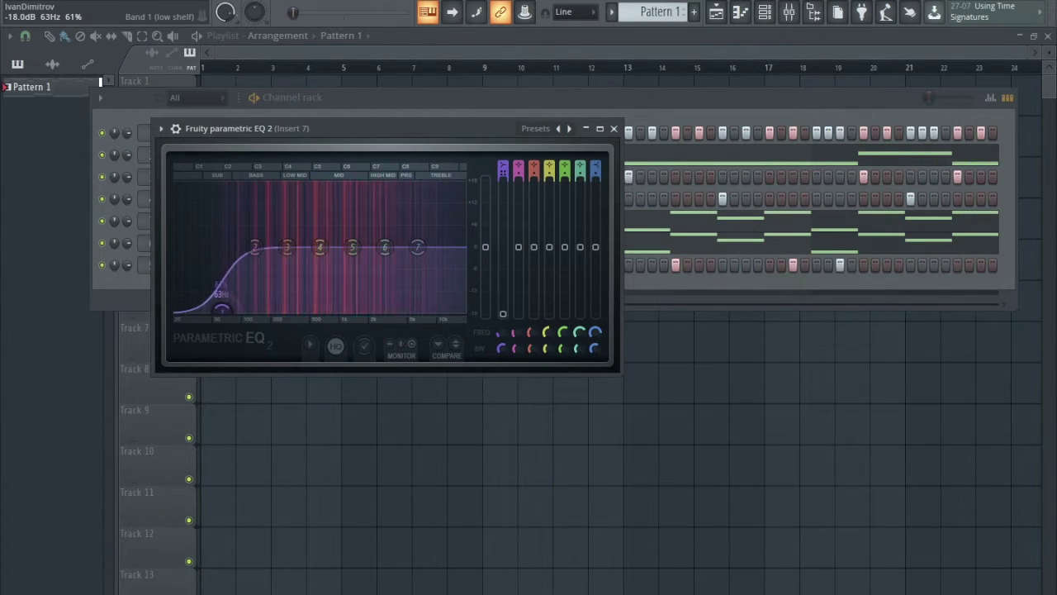
{"action": "left_click_drag", "start_coordinate": [417, 247], "coordinate": [461, 310]}
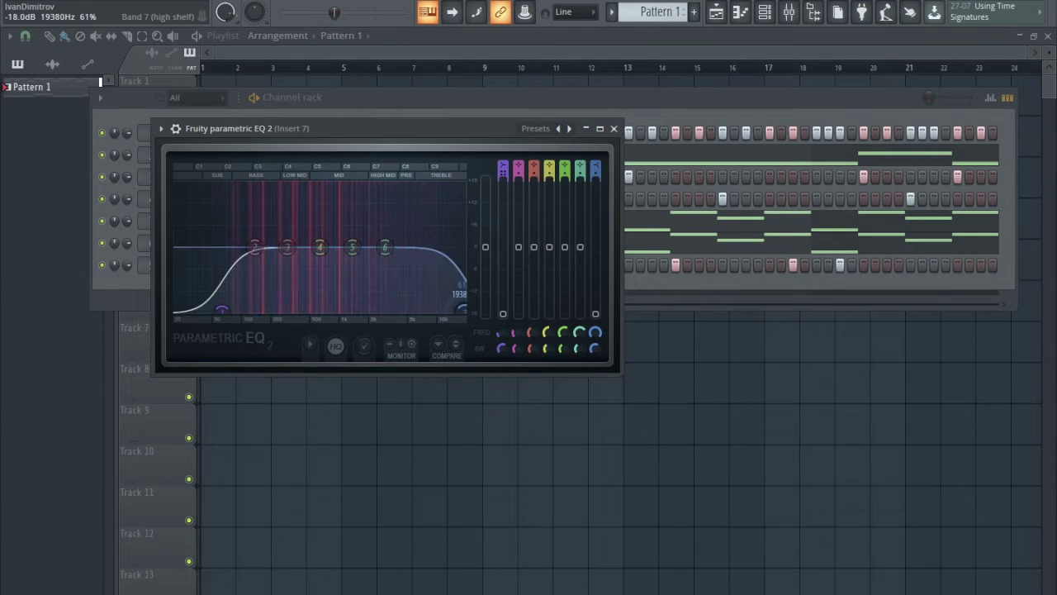
{"action": "left_click", "coordinate": [614, 128]}
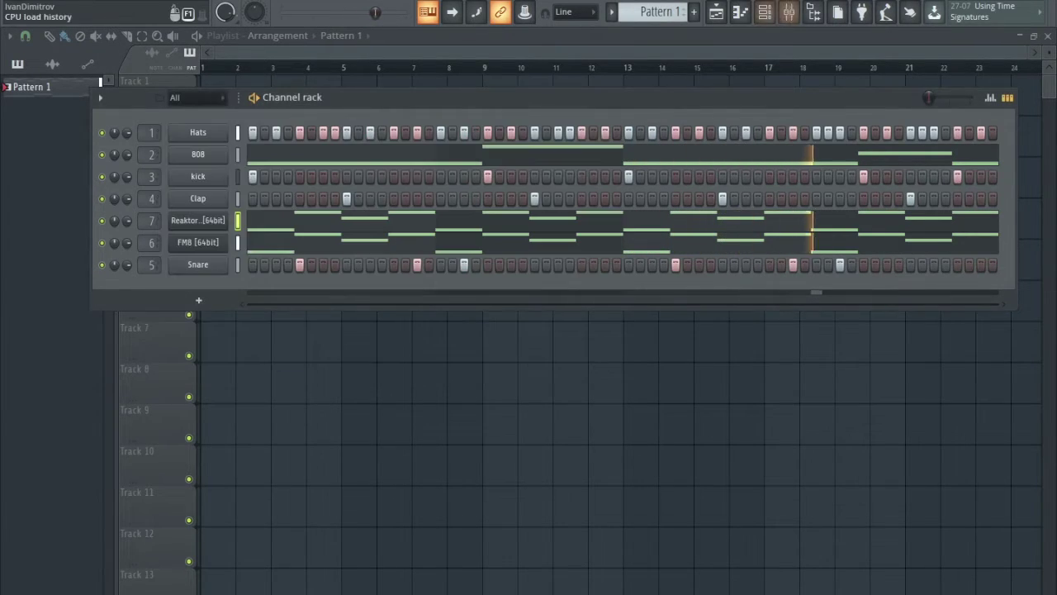
Add Fruity Parametric EQ 2 to the first effect slot of the FM8 mixer track.
{"action": "left_click", "coordinate": [789, 12]}
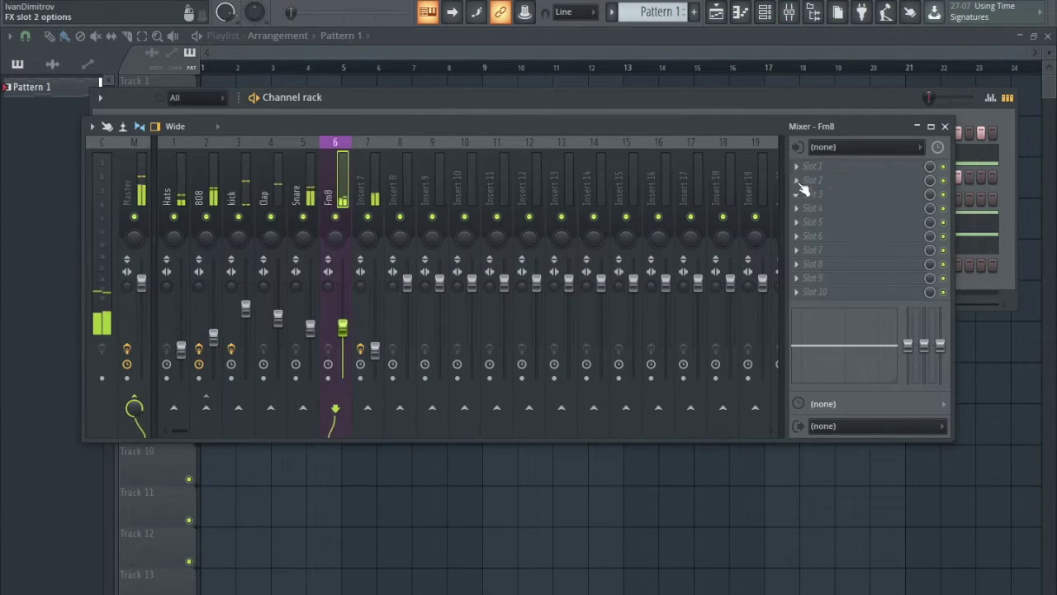
{"action": "left_click", "coordinate": [803, 188]}
{"action": "left_click", "coordinate": [608, 433]}
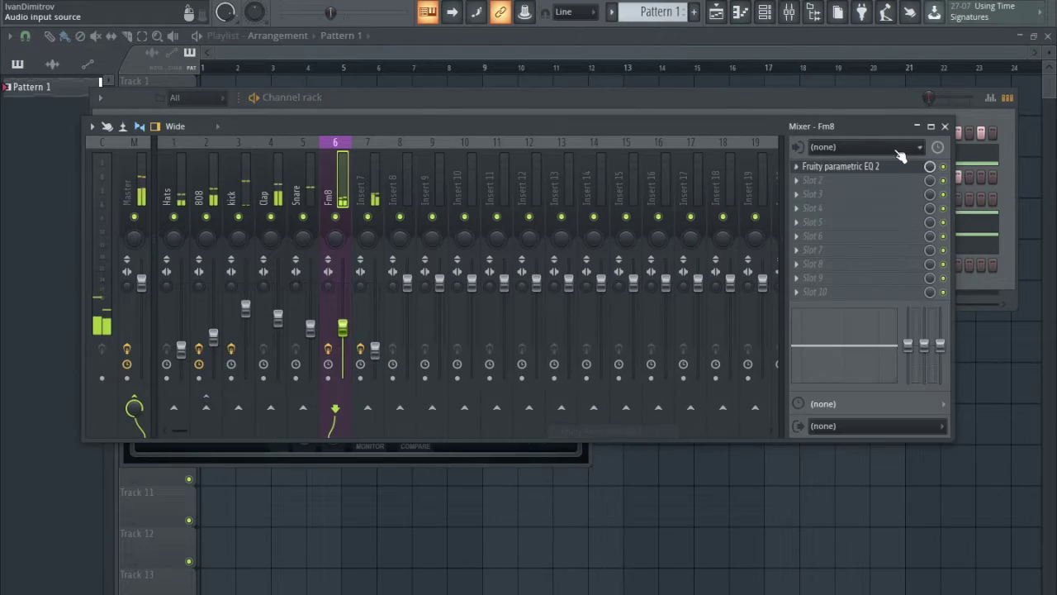
Cut EQ bands 1 and 7 of the FM8 track to minimum gain, shifting band 1 up and band 7 down in frequency.
{"action": "left_click", "coordinate": [946, 128]}
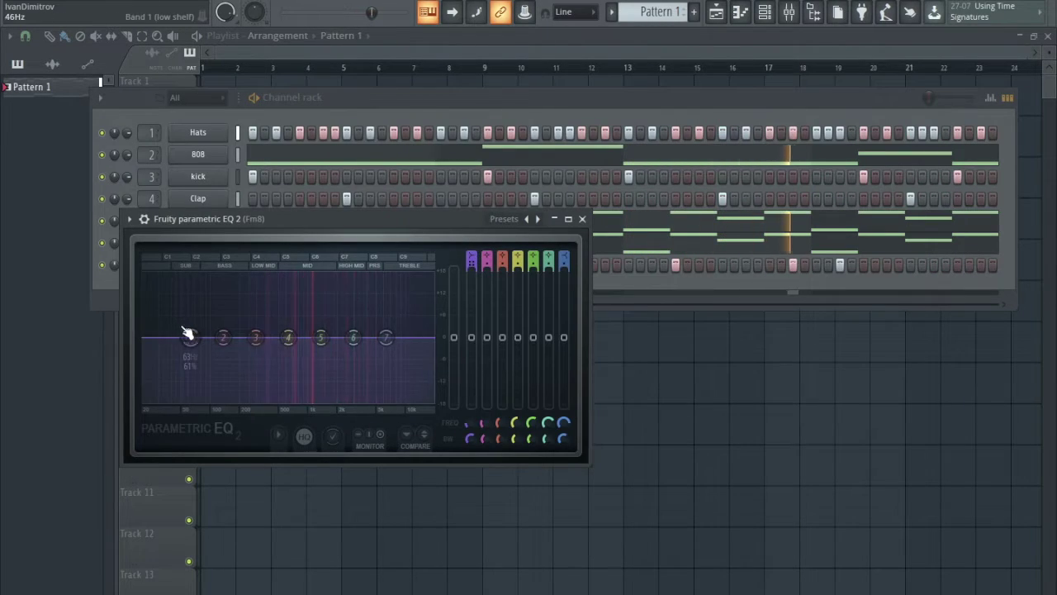
{"action": "left_click_drag", "start_coordinate": [184, 338], "coordinate": [212, 399]}
{"action": "left_click_drag", "start_coordinate": [386, 337], "coordinate": [374, 400]}
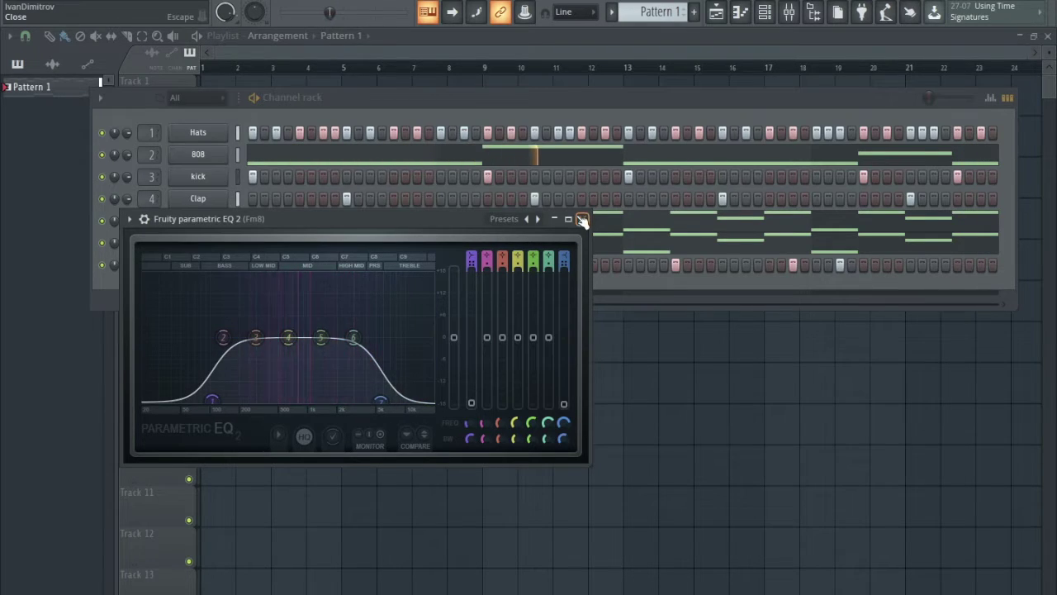
{"action": "left_click", "coordinate": [582, 219]}
Rename mixer track 7 as Reaktor.
{"action": "left_click", "coordinate": [789, 11]}
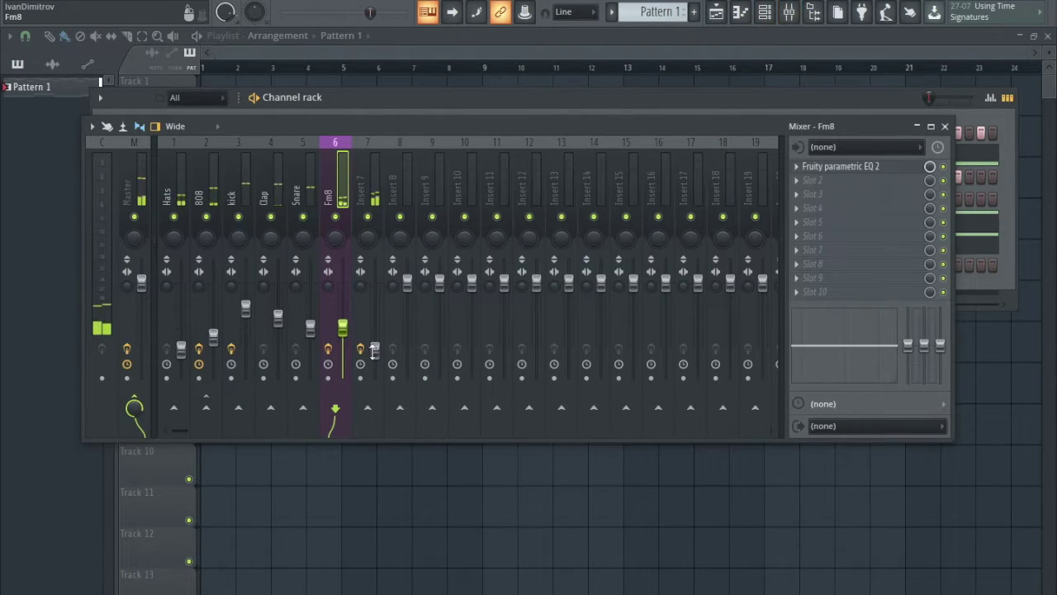
{"action": "right_click", "coordinate": [382, 147]}
{"action": "left_click", "coordinate": [404, 156]}
{"action": "type", "text": "Reaktor"}
{"action": "key", "text": "Return"}
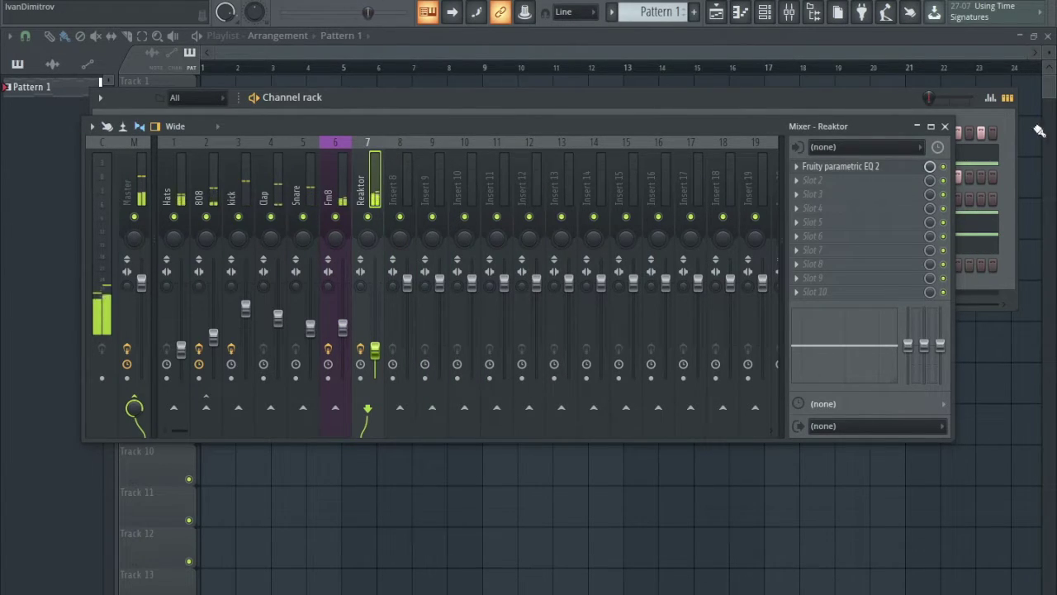
Rename the two synth channels in the channel rack as Reaktor and Fm8.
{"action": "left_click", "coordinate": [945, 127]}
{"action": "right_click", "coordinate": [202, 229]}
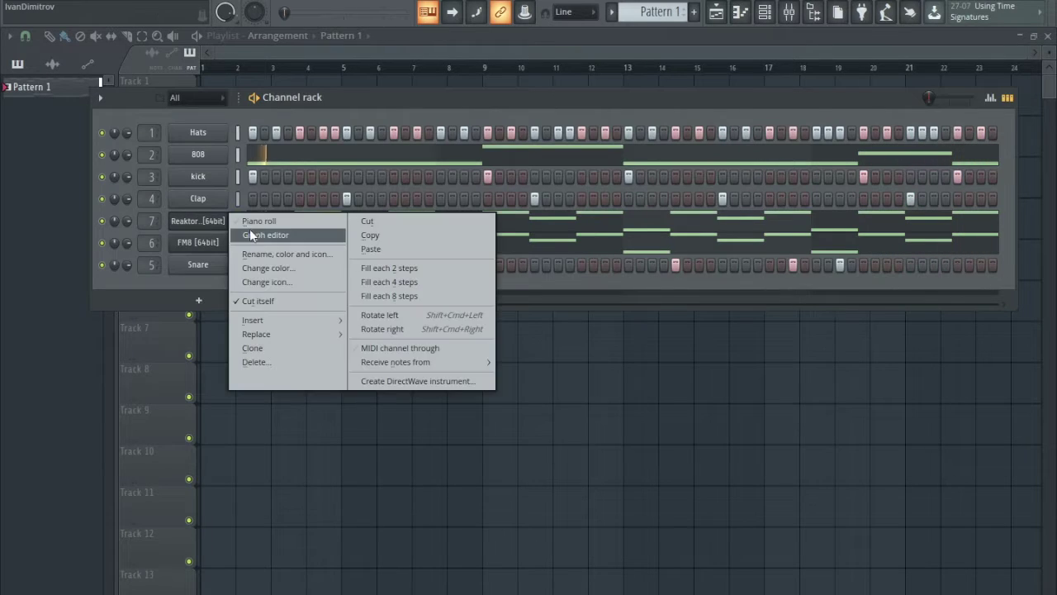
{"action": "left_click", "coordinate": [247, 252]}
{"action": "type", "text": "Reaktor"}
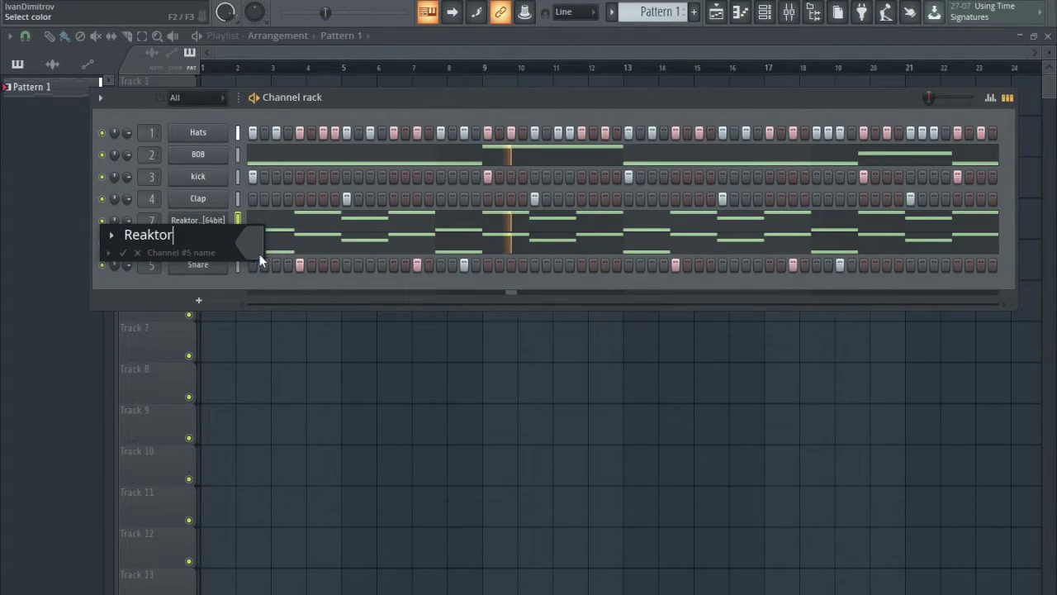
{"action": "key", "text": "Return"}
{"action": "right_click", "coordinate": [216, 243]}
{"action": "left_click", "coordinate": [262, 275]}
{"action": "type", "text": "Fm7"}
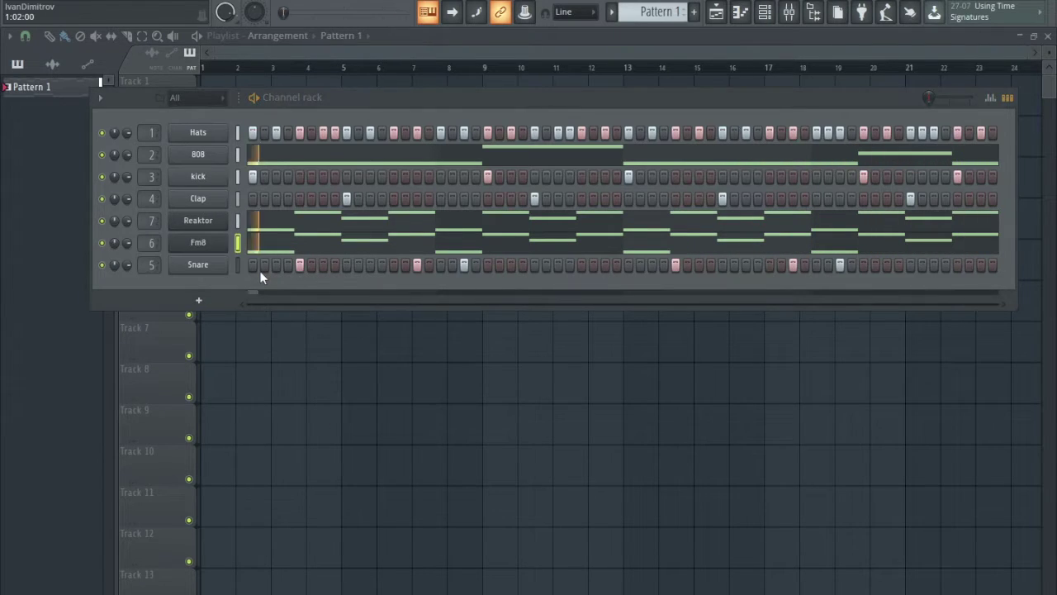
Pan the Reaktor mixer track 10% right.
{"action": "left_click", "coordinate": [791, 14]}
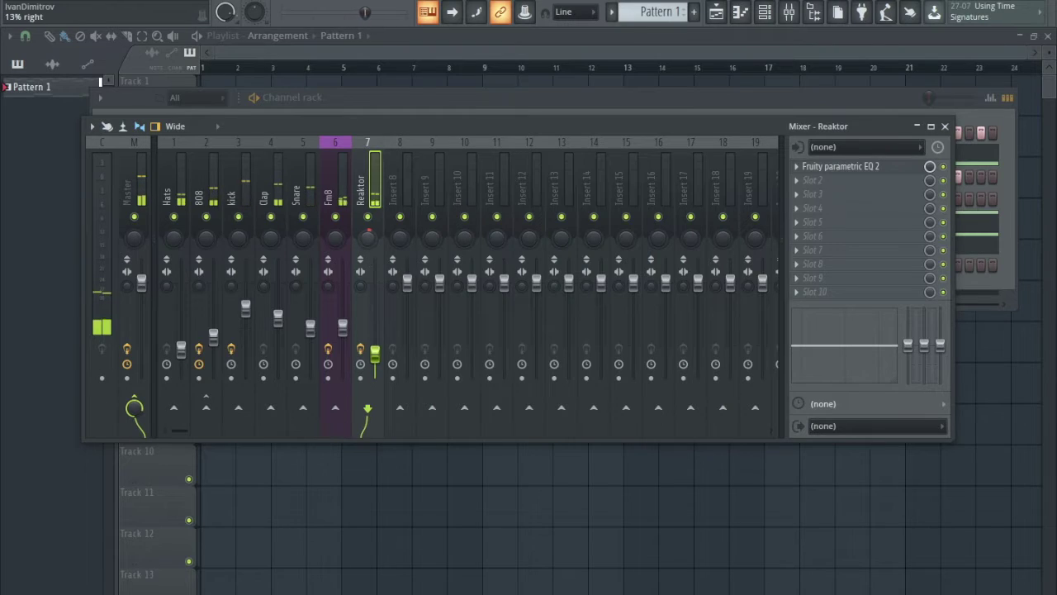
{"action": "left_click_drag", "start_coordinate": [370, 245], "coordinate": [370, 250]}
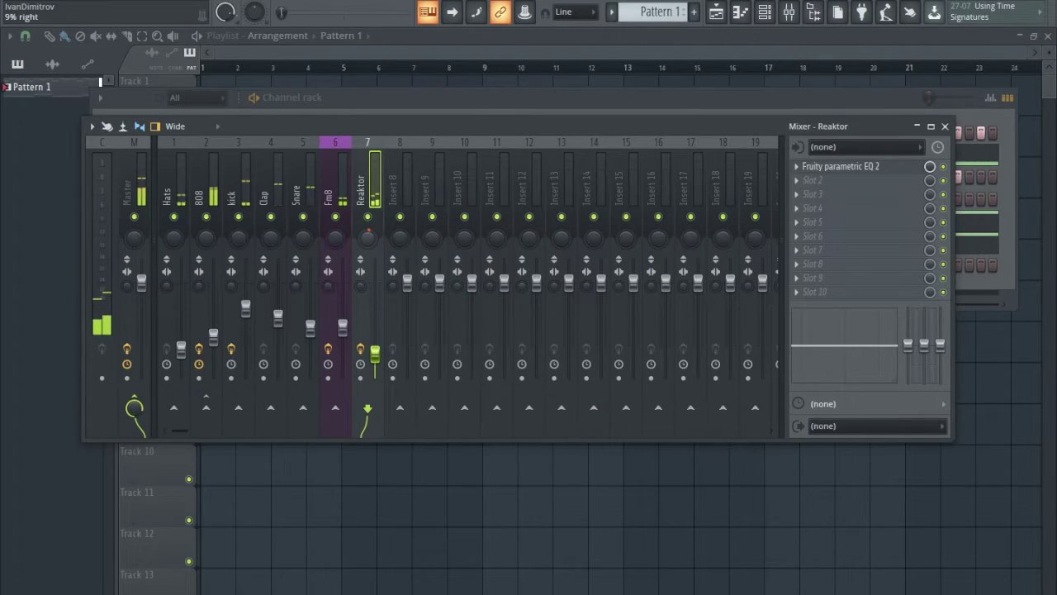
{"action": "left_click_drag", "start_coordinate": [369, 239], "coordinate": [368, 240]}
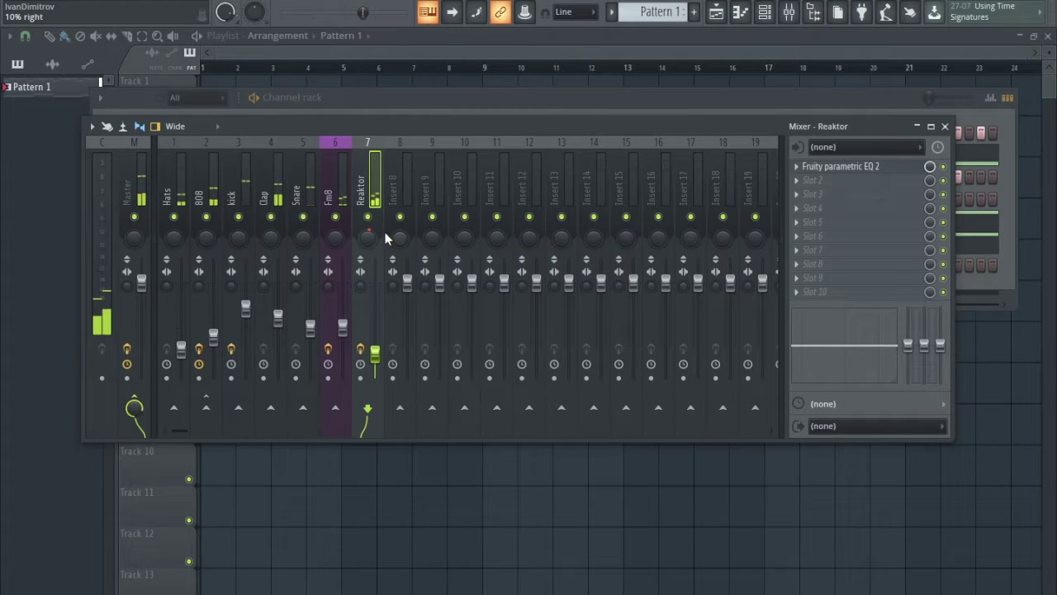
{"action": "left_click", "coordinate": [947, 127]}
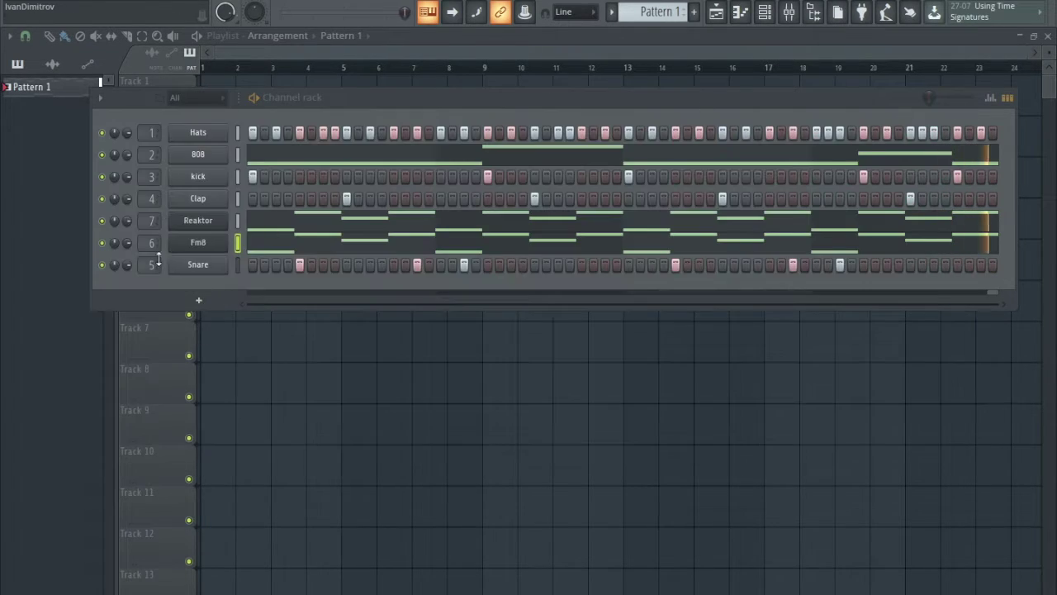
Assign the Analog 4 sound to segments 4 and 2 of block B in the Reaktor channel's Rounds instrument.
{"action": "left_click", "coordinate": [209, 222]}
{"action": "left_click_drag", "start_coordinate": [333, 325], "coordinate": [303, 330]}
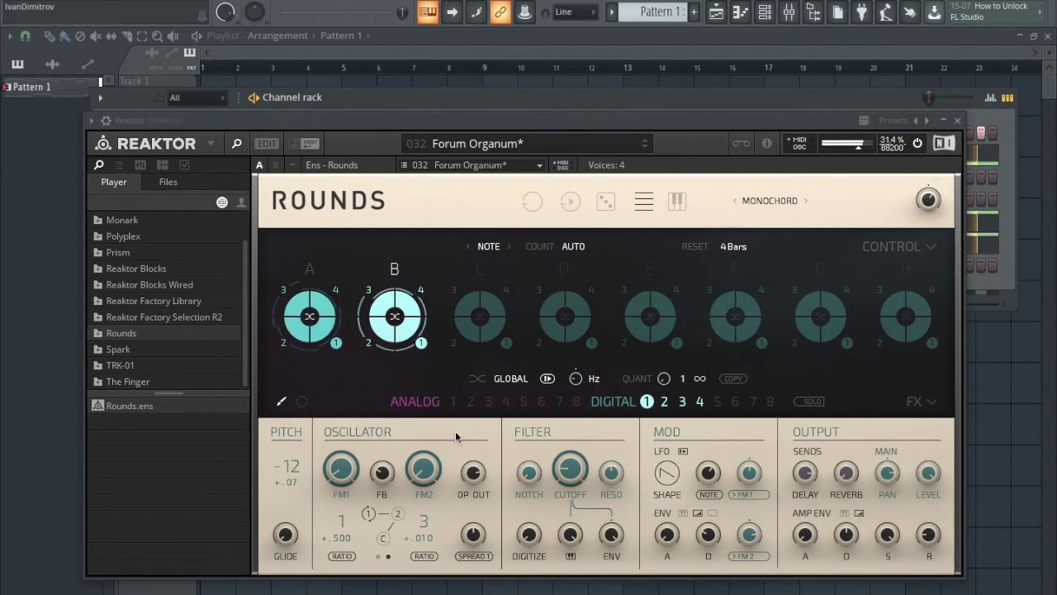
{"action": "left_click", "coordinate": [506, 401]}
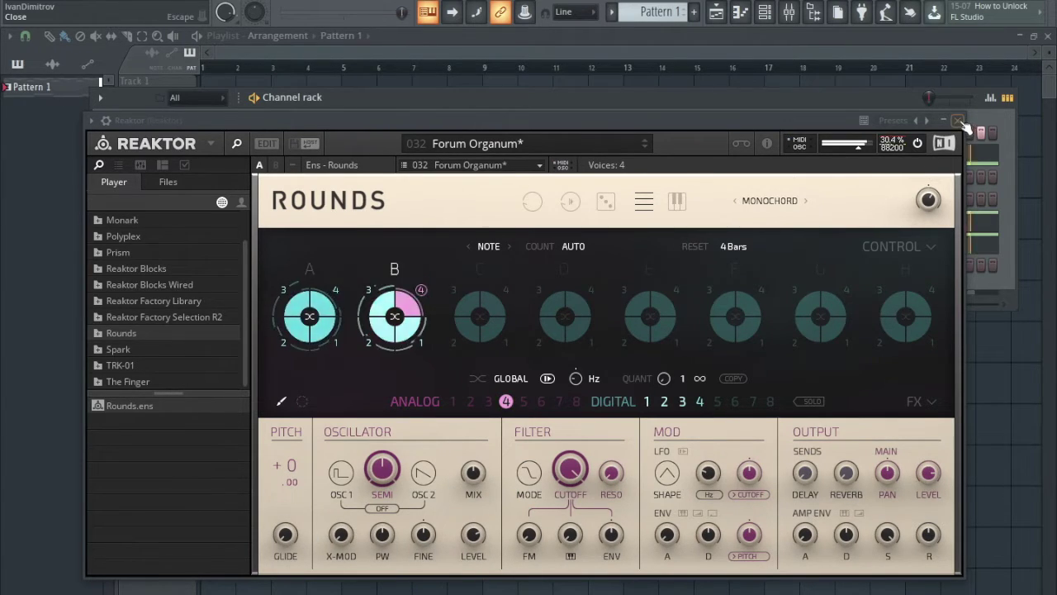
{"action": "left_click", "coordinate": [364, 337]}
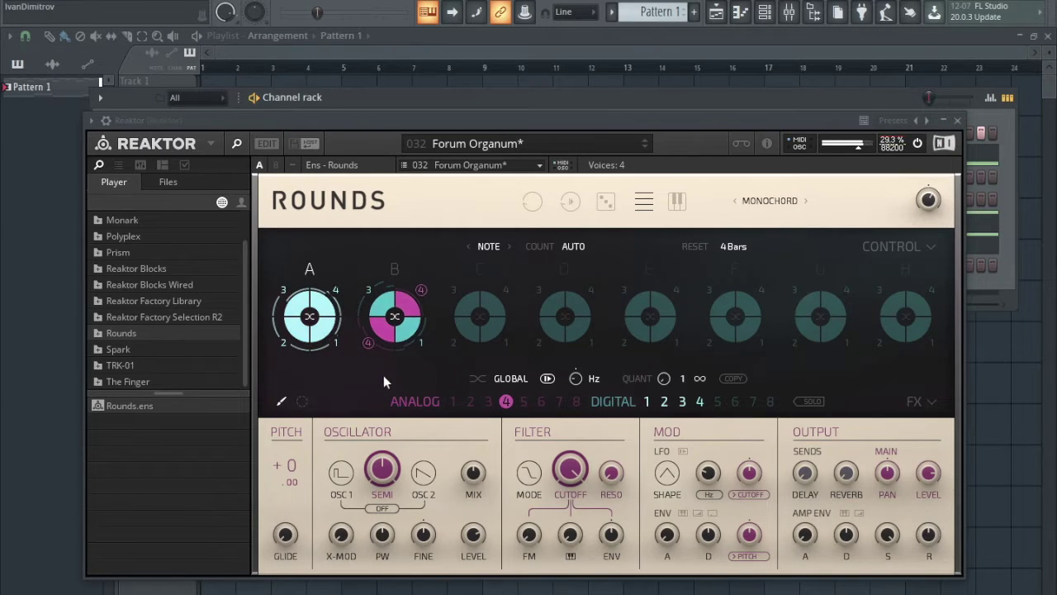
Toggle block B off and on in Rounds to compare the sound, and close the Reaktor plugin.
{"action": "left_click", "coordinate": [397, 275]}
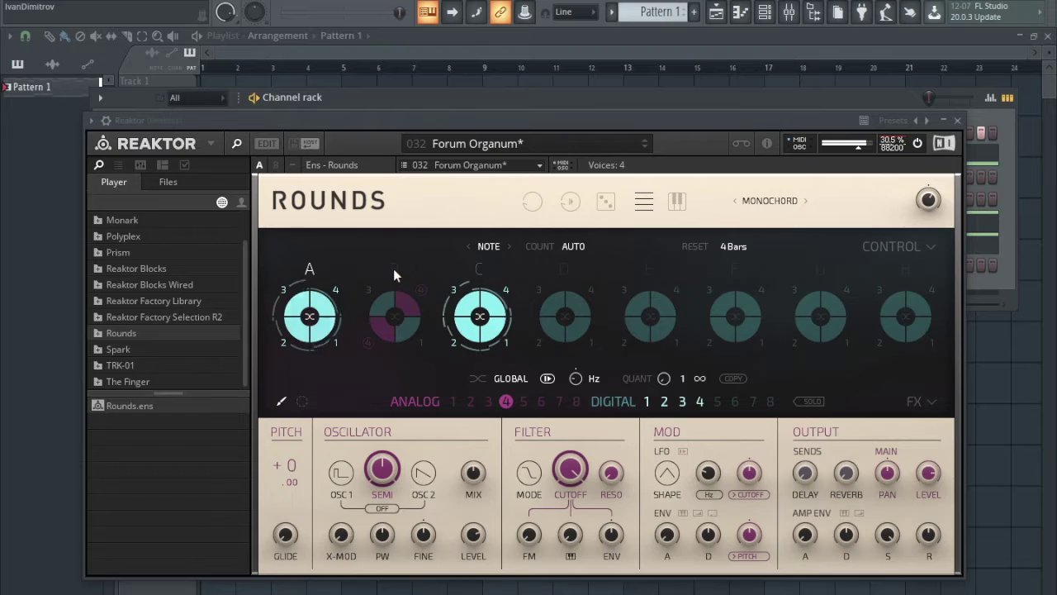
{"action": "left_click", "coordinate": [399, 268]}
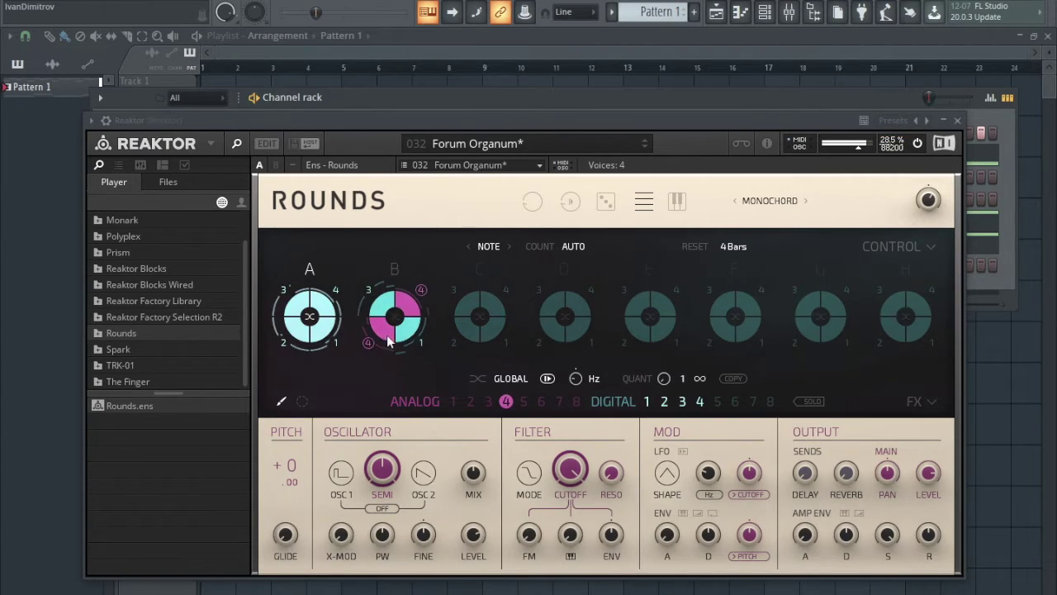
{"action": "left_click", "coordinate": [394, 274]}
{"action": "left_click", "coordinate": [959, 122]}
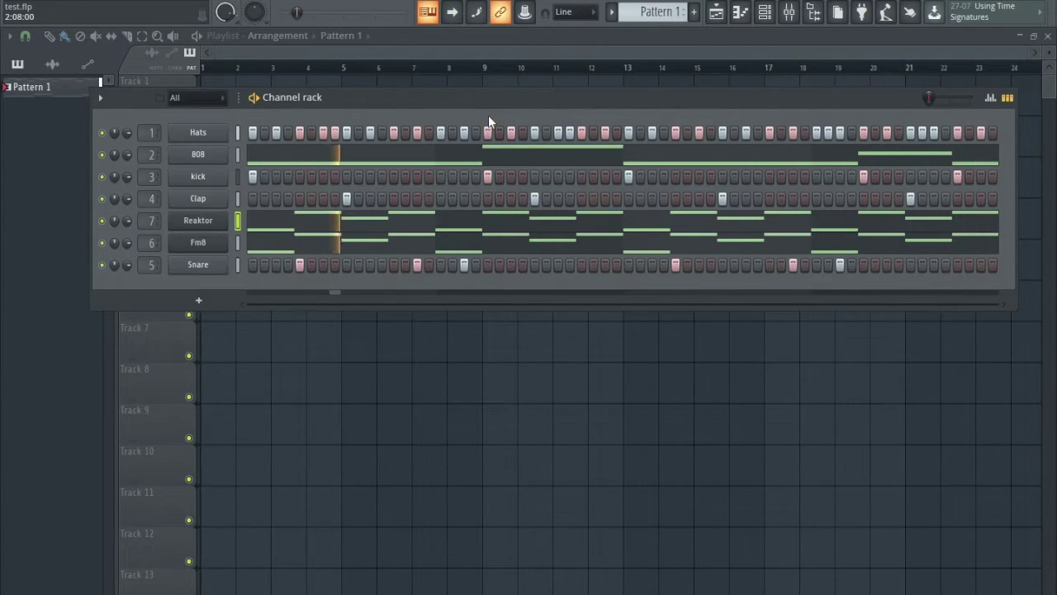
Try deleting the first two E5 notes in the Reaktor piano roll during playback, and undo the deletions.
{"action": "left_click_drag", "start_coordinate": [348, 98], "coordinate": [369, 80]}
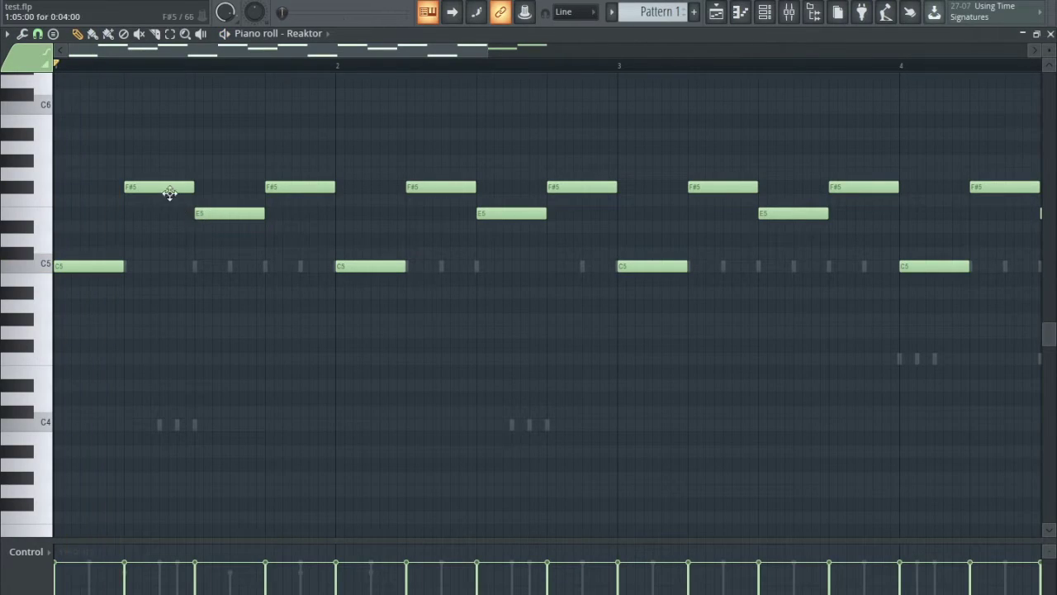
{"action": "right_click", "coordinate": [215, 214]}
{"action": "key", "text": "space"}
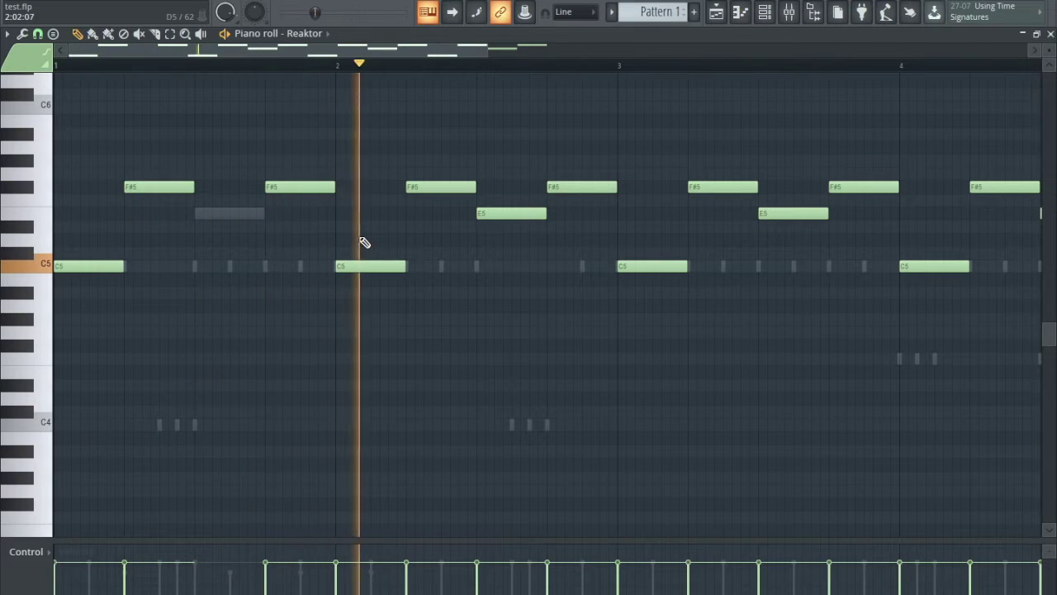
{"action": "right_click", "coordinate": [496, 214]}
{"action": "key", "text": "ctrl+z"}
{"action": "key", "text": "ctrl+z"}
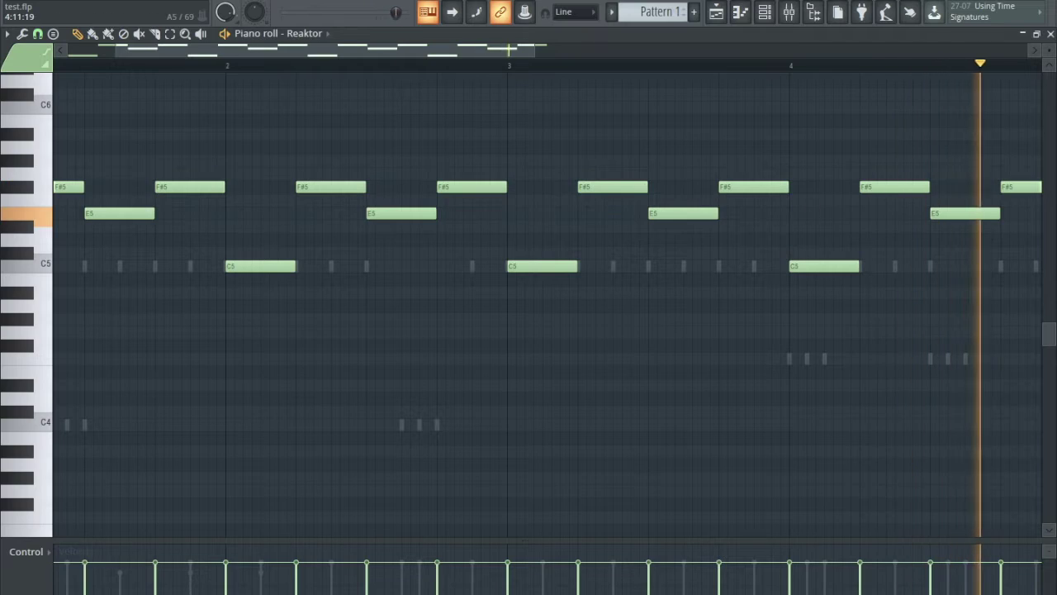
Stop playback and split Pattern 1 by channel into separate patterns.
{"action": "key", "text": "F5"}
{"action": "left_click_drag", "start_coordinate": [337, 95], "coordinate": [479, 136]}
{"action": "key", "text": "space"}
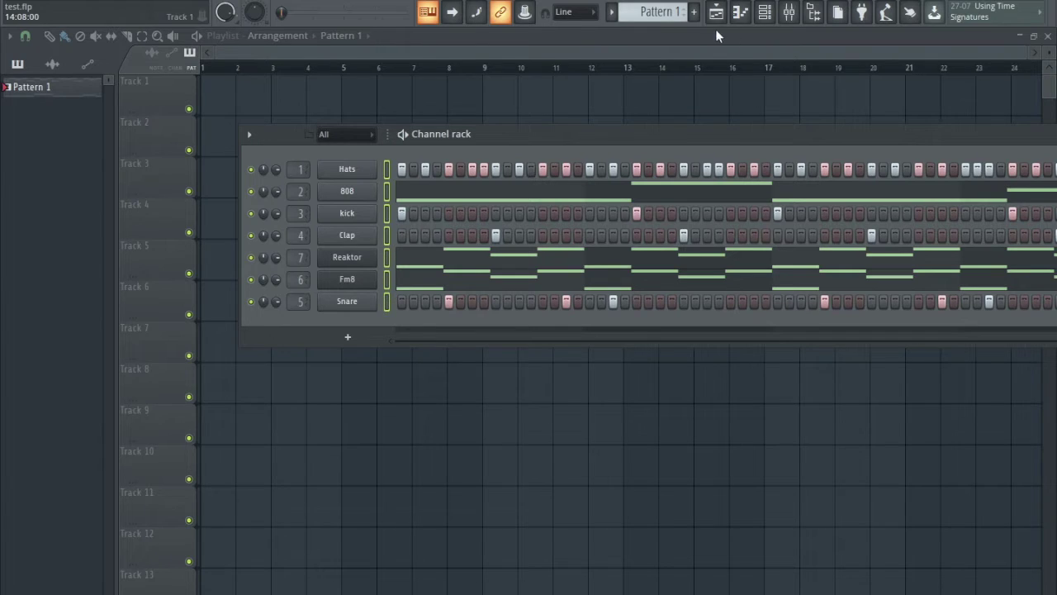
{"action": "left_click", "coordinate": [612, 13]}
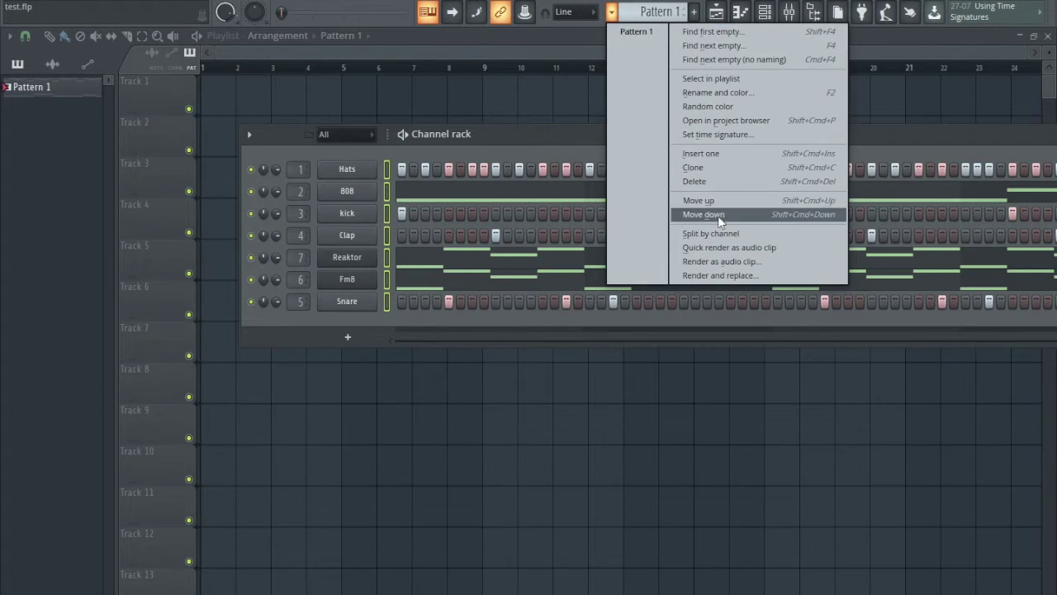
{"action": "left_click", "coordinate": [719, 237]}
Select all seven split patterns and place them on playlist tracks 1 to 7 starting at bar 1.
{"action": "left_click", "coordinate": [37, 90]}
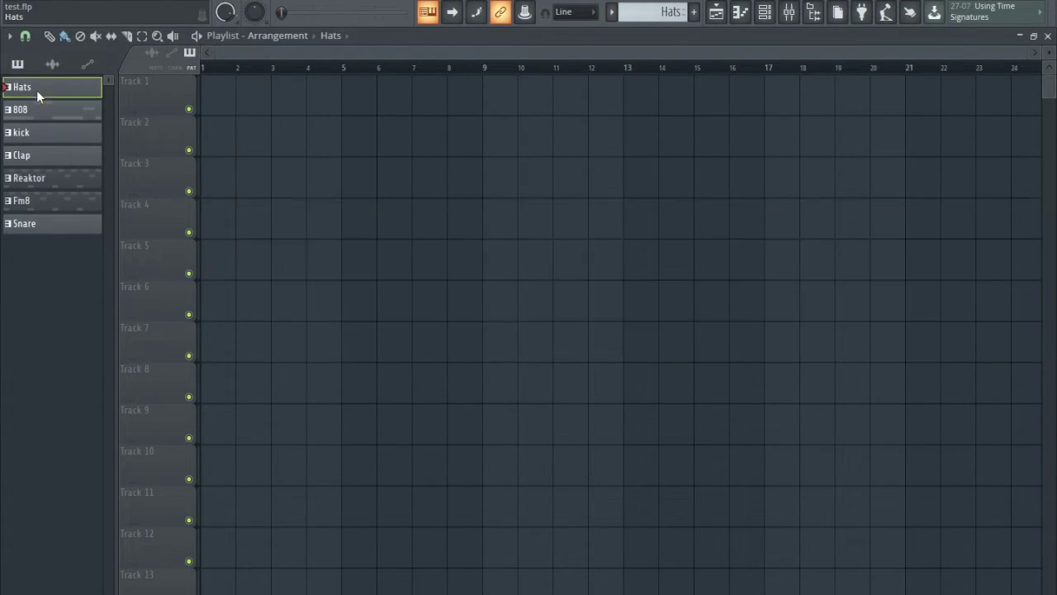
{"action": "left_click", "coordinate": [36, 156]}
{"action": "left_click", "coordinate": [36, 175]}
{"action": "left_click", "coordinate": [35, 201]}
{"action": "left_click", "coordinate": [34, 221]}
{"action": "left_click_drag", "start_coordinate": [156, 85], "coordinate": [167, 84]}
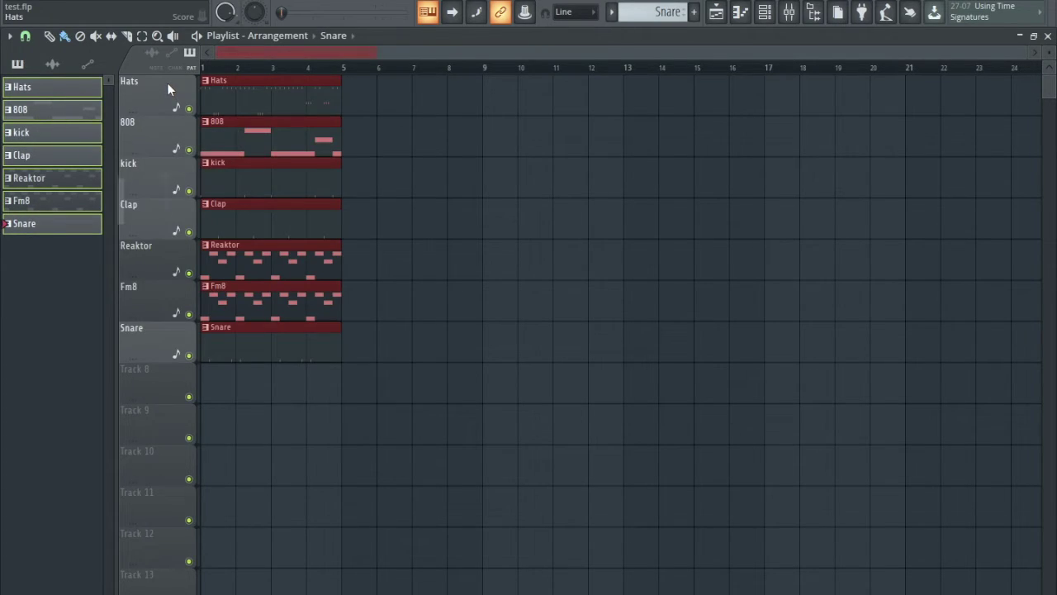
Select all the playlist clips and duplicate them four times to fill bars 1 to 20.
{"action": "left_click_drag", "start_coordinate": [422, 388], "coordinate": [239, 82]}
{"action": "key", "text": "ctrl+b"}
{"action": "key", "text": "ctrl+b"}
{"action": "key", "text": "ctrl+b"}
{"action": "key", "text": "ctrl+b"}
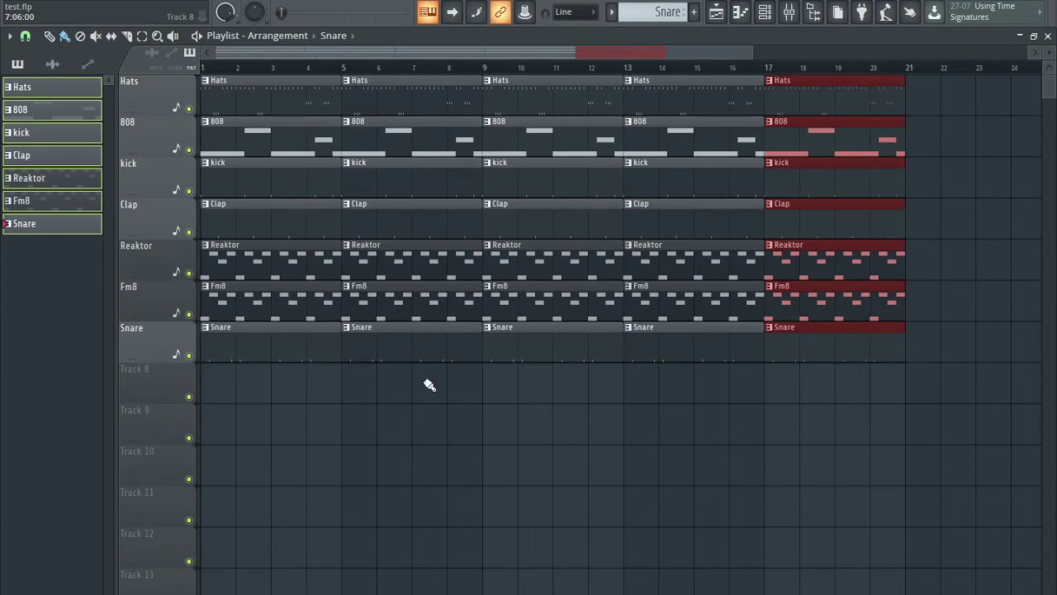
Delete the first Hats clip and the first two 808 and kick clips from the playlist.
{"action": "right_click", "coordinate": [270, 99]}
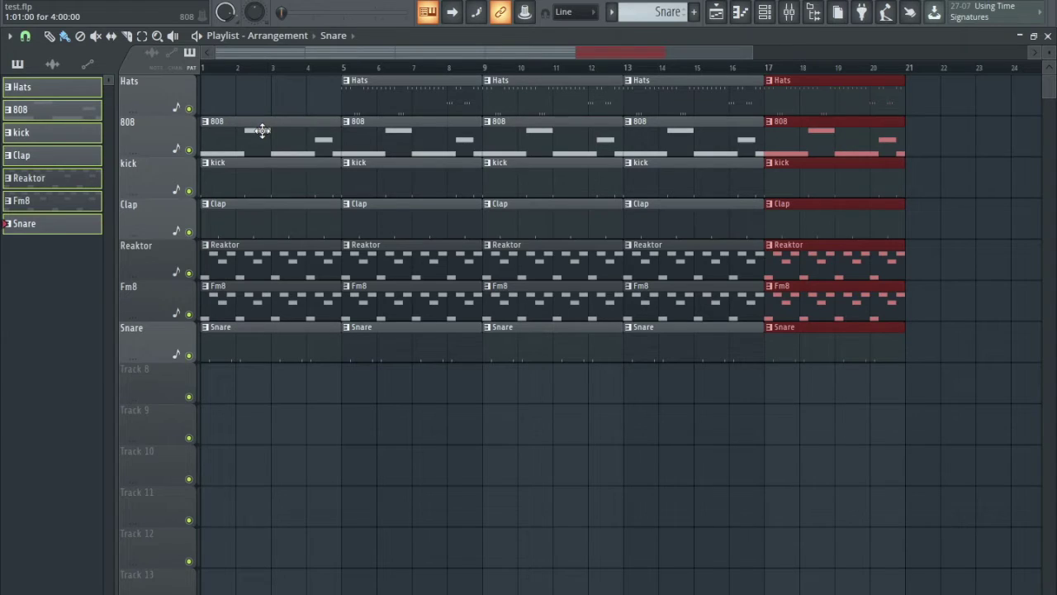
{"action": "right_click", "coordinate": [268, 136]}
{"action": "right_click", "coordinate": [400, 141]}
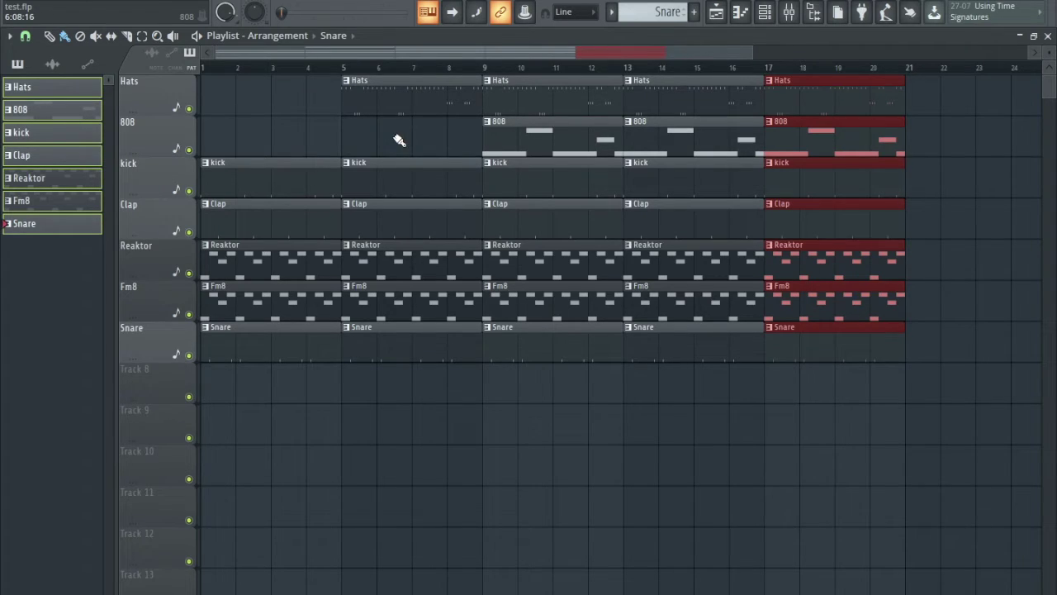
{"action": "right_click", "coordinate": [247, 184]}
{"action": "right_click", "coordinate": [385, 177]}
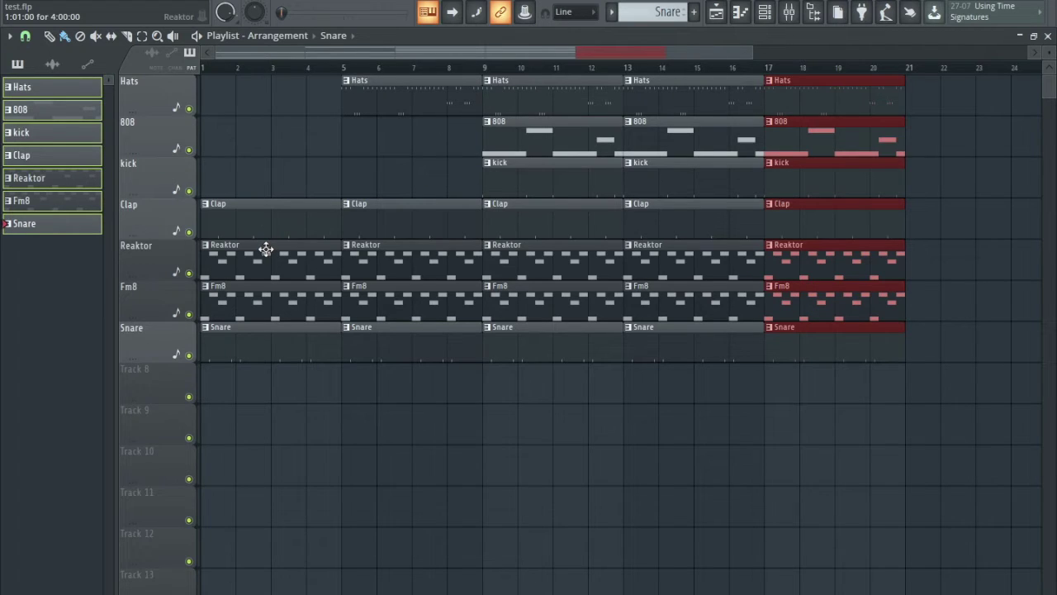
{"action": "left_click", "coordinate": [380, 399]}
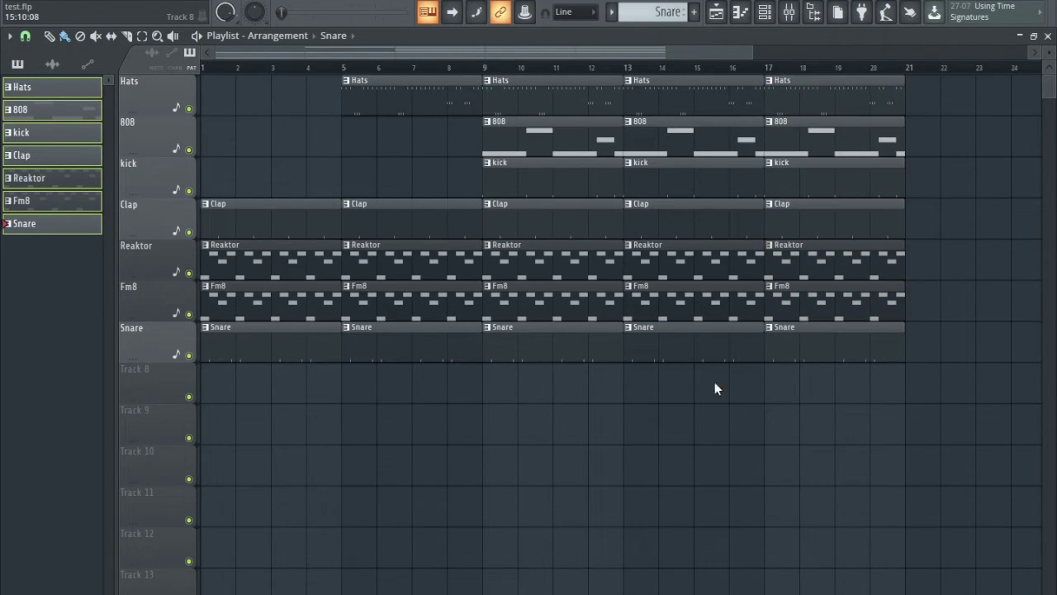
Delete the first two Snare clips and the first two Fm8 clips from the playlist.
{"action": "left_click_drag", "start_coordinate": [942, 372], "coordinate": [242, 331]}
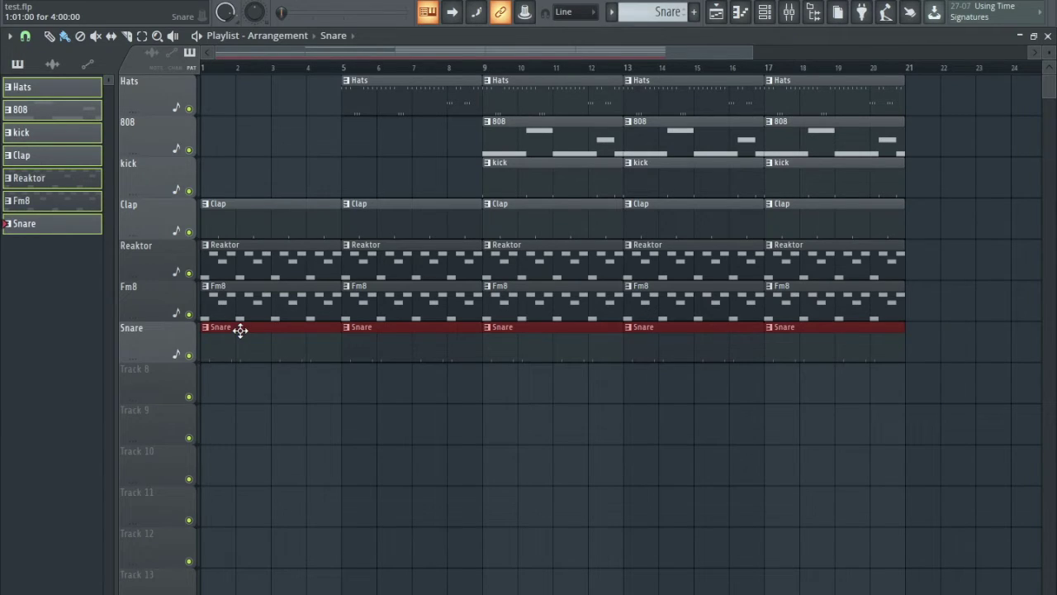
{"action": "left_click", "coordinate": [302, 396]}
{"action": "right_click", "coordinate": [307, 376]}
{"action": "left_click_drag", "start_coordinate": [293, 361], "coordinate": [403, 347]}
{"action": "right_click", "coordinate": [385, 314]}
{"action": "right_click", "coordinate": [273, 299]}
Play the arrangement from bar 1 to review the intro.
{"action": "key", "text": "space"}
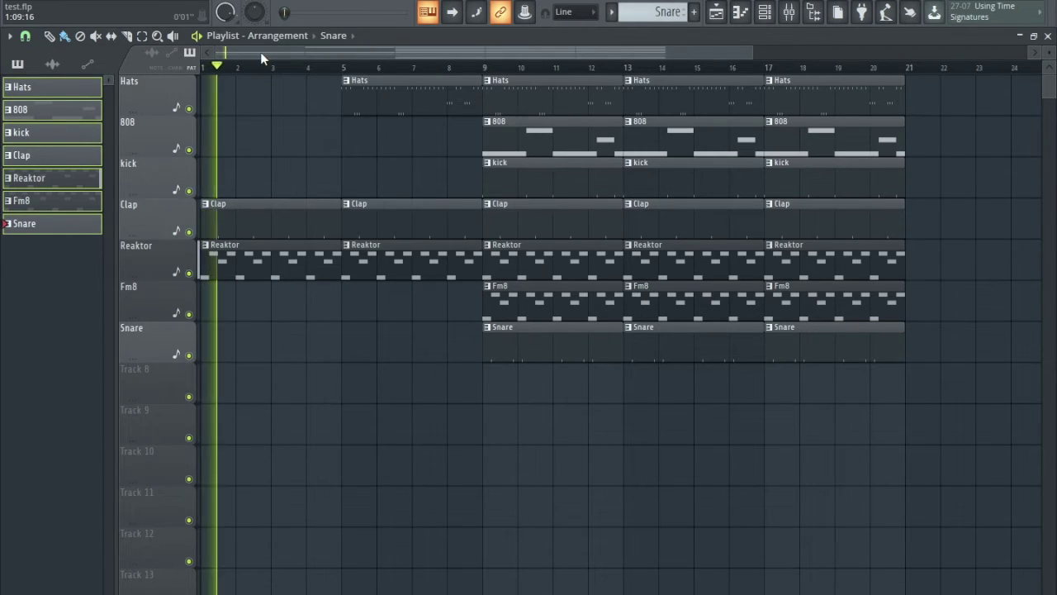
{"action": "left_click_drag", "start_coordinate": [754, 55], "coordinate": [966, 54]}
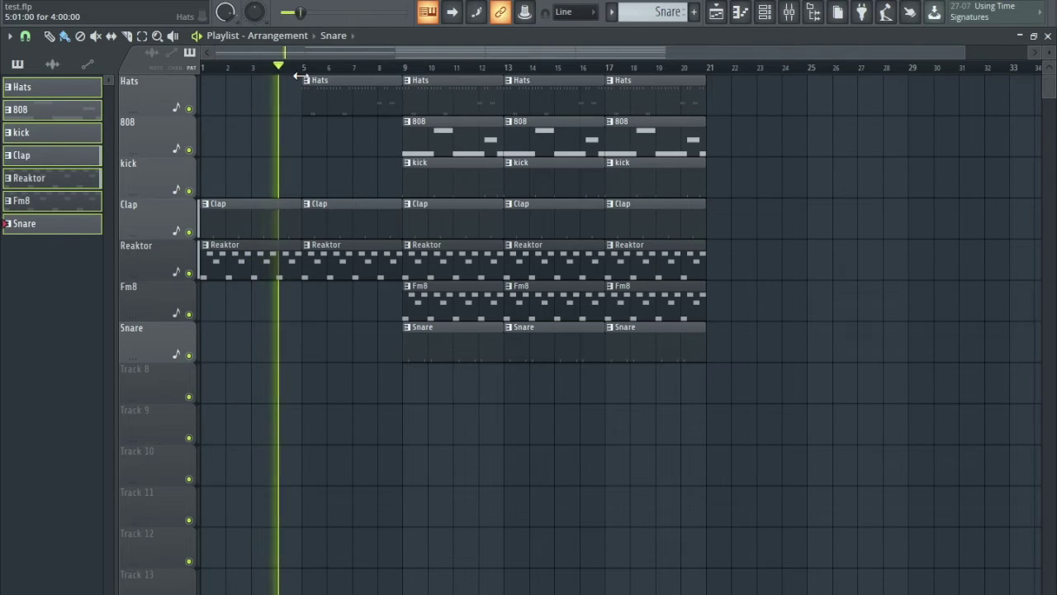
{"action": "key", "text": "XF86AudioRaiseVolume"}
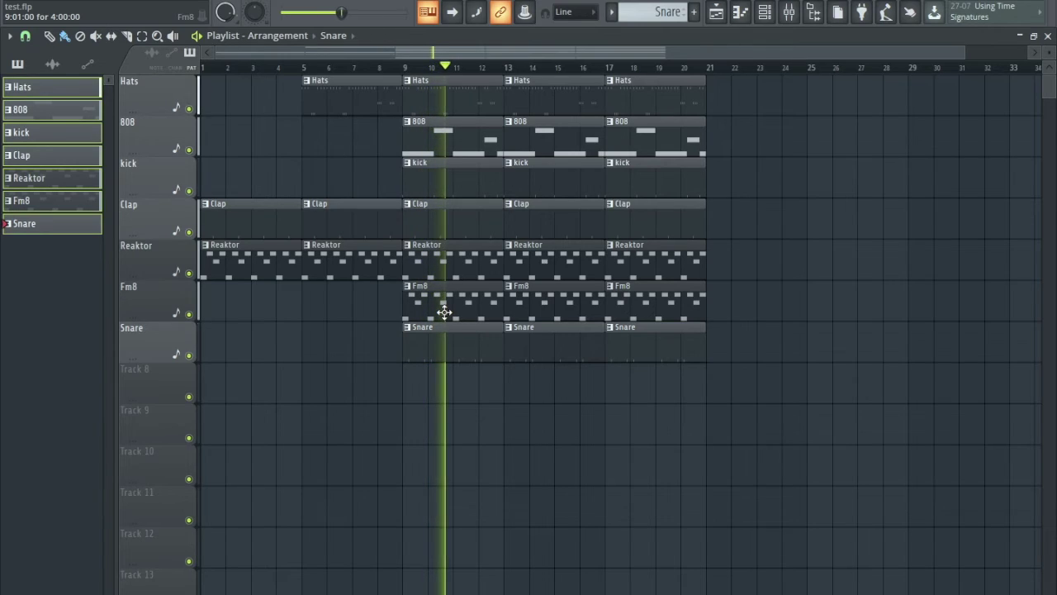
Duplicate the clips starting at bar 17 on all seven tracks to bar 21.
{"action": "left_click_drag", "start_coordinate": [738, 397], "coordinate": [652, 48]}
{"action": "key", "text": "ctrl+b"}
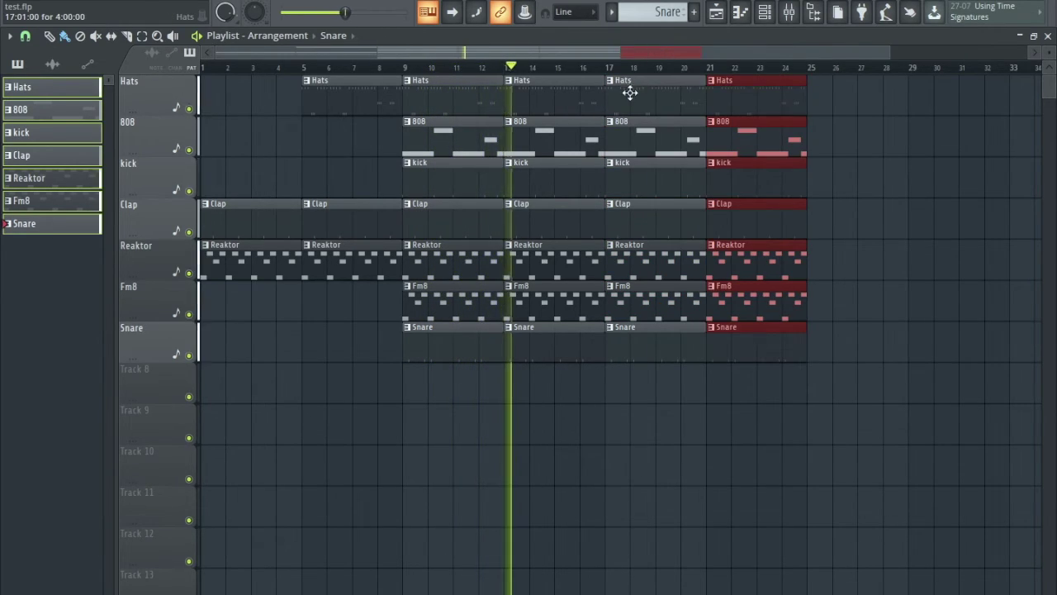
{"action": "scroll", "coordinate": [621, 148], "scroll_direction": "right", "scroll_amount": 3}
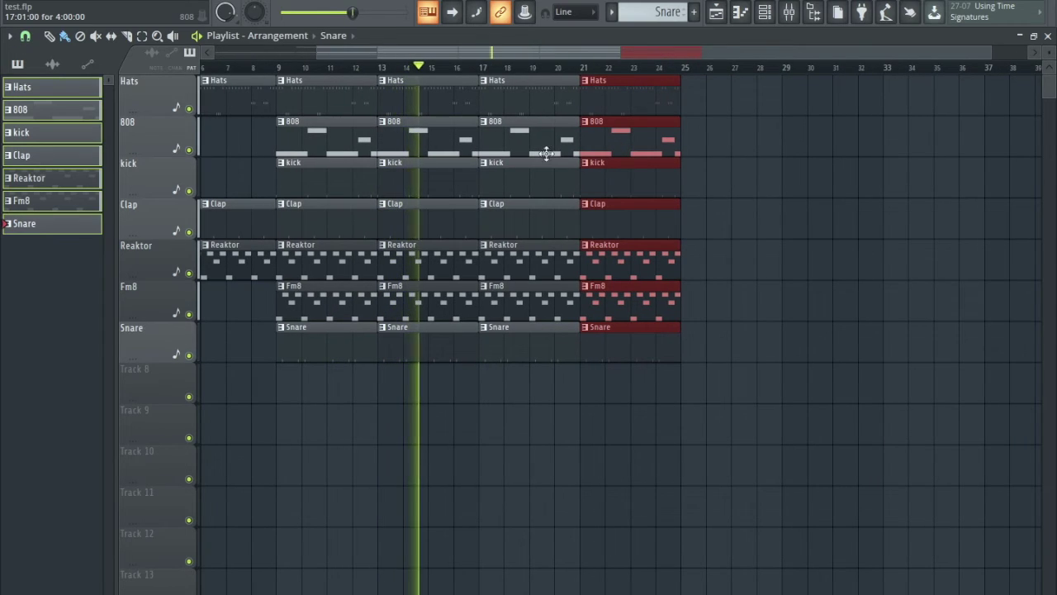
Delete the kick clip at bar 17 and duplicate the bar 21 clips on all seven tracks to bar 25.
{"action": "right_click", "coordinate": [501, 179]}
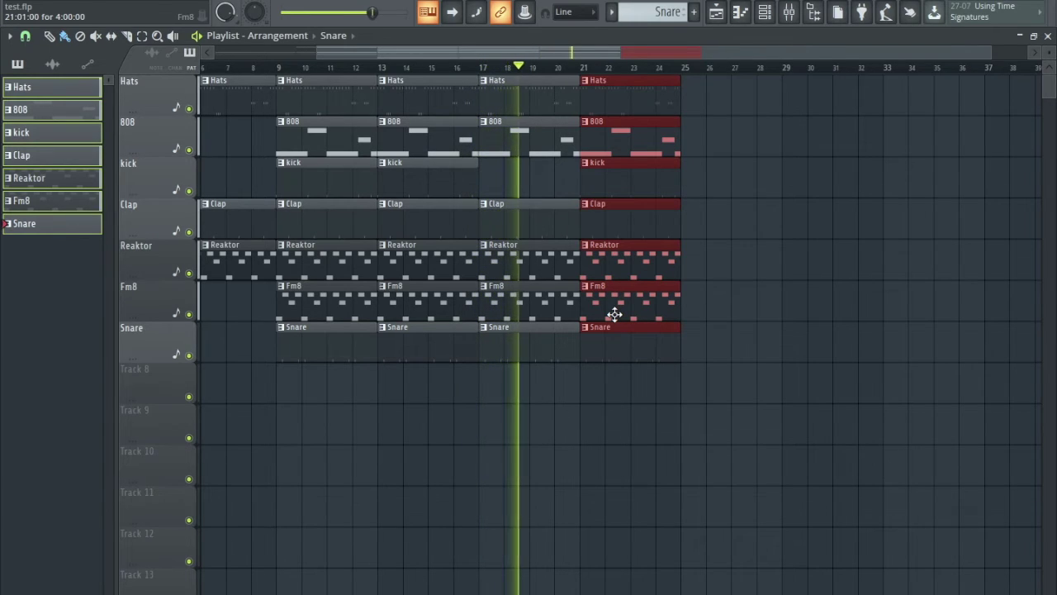
{"action": "key", "text": "ctrl+b"}
{"action": "scroll", "coordinate": [589, 342], "scroll_direction": "right", "scroll_amount": 3}
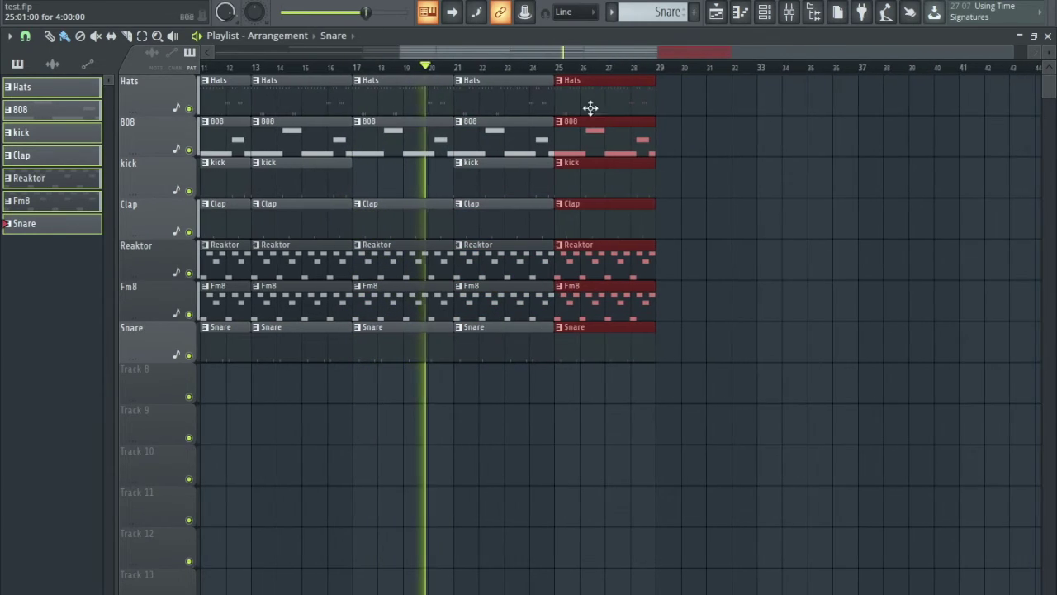
Delete the Fm8 and Hats clips at bars 21 and 25 from the playlist.
{"action": "right_click", "coordinate": [511, 300]}
{"action": "right_click", "coordinate": [570, 313]}
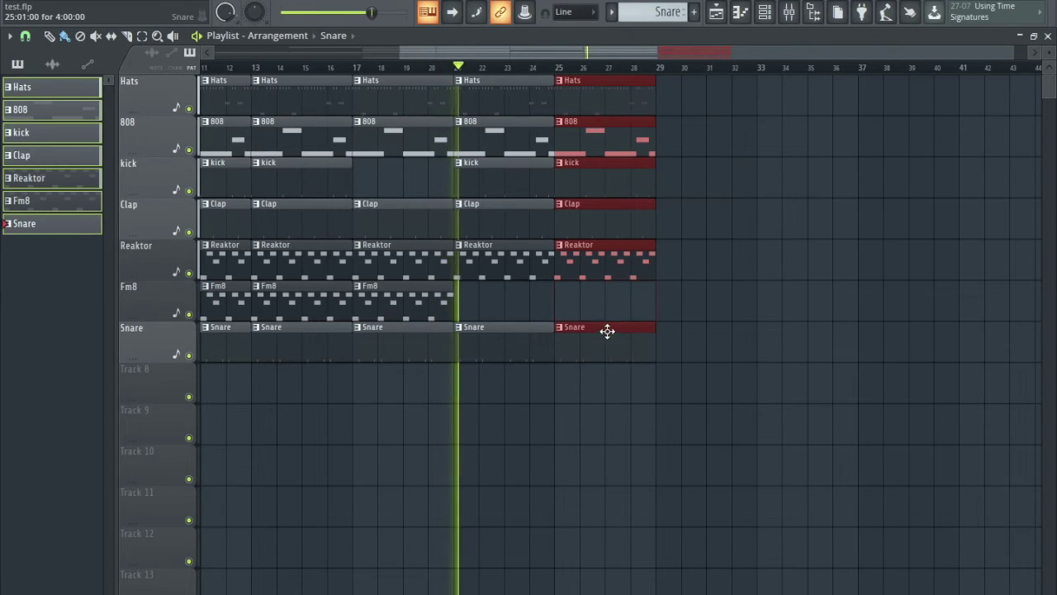
{"action": "right_click", "coordinate": [507, 107]}
{"action": "right_click", "coordinate": [636, 106]}
Duplicate the remaining bar 25 clips to bar 29 and add Hats and Fm8 clips at bar 29.
{"action": "left_click_drag", "start_coordinate": [682, 443], "coordinate": [594, 77]}
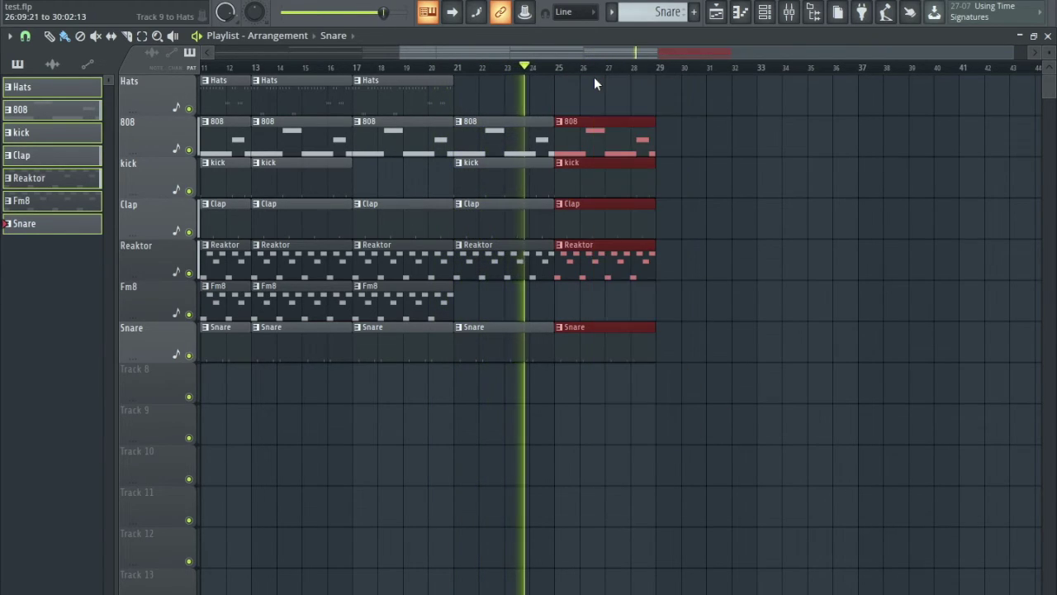
{"action": "key", "text": "ctrl+b"}
{"action": "left_click", "coordinate": [399, 90]}
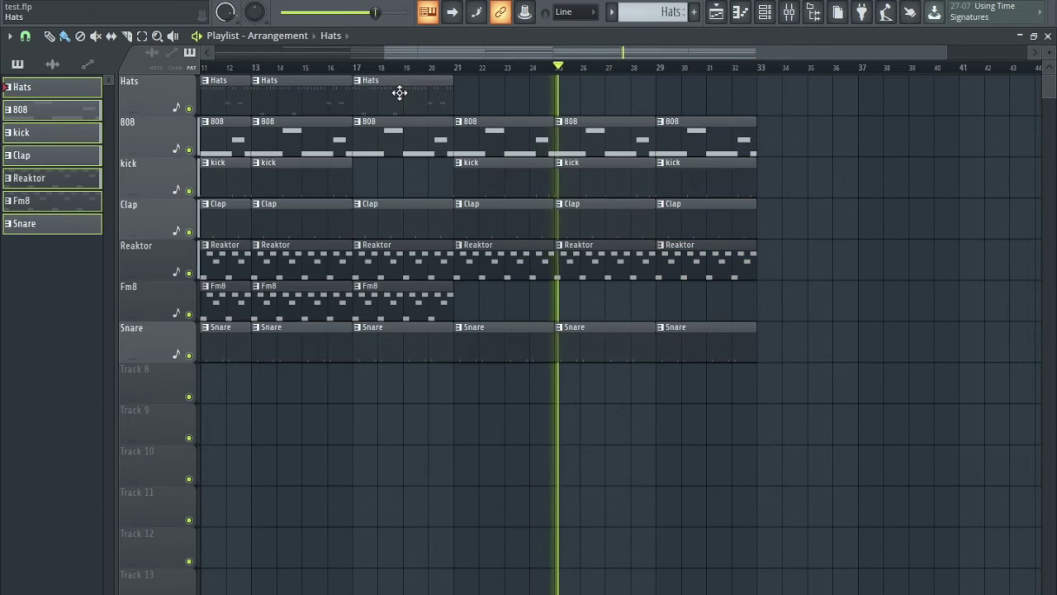
{"action": "left_click", "coordinate": [665, 92]}
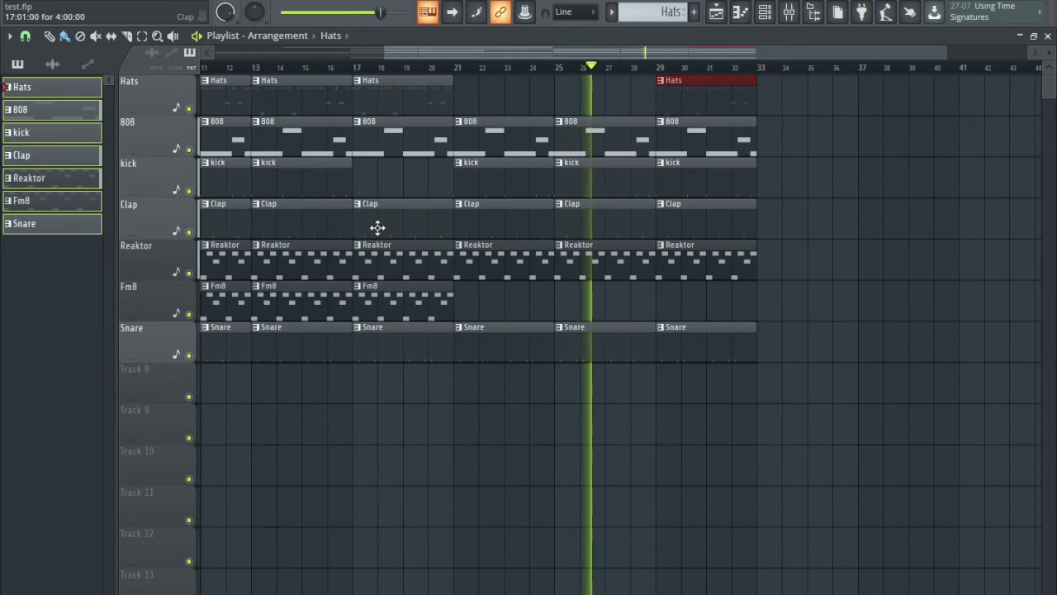
{"action": "left_click", "coordinate": [378, 285]}
{"action": "left_click", "coordinate": [665, 299]}
Duplicate the bar 29 clips on all seven tracks to bars 33 and 37.
{"action": "left_click_drag", "start_coordinate": [817, 445], "coordinate": [720, 63]}
{"action": "key", "text": "ctrl+b"}
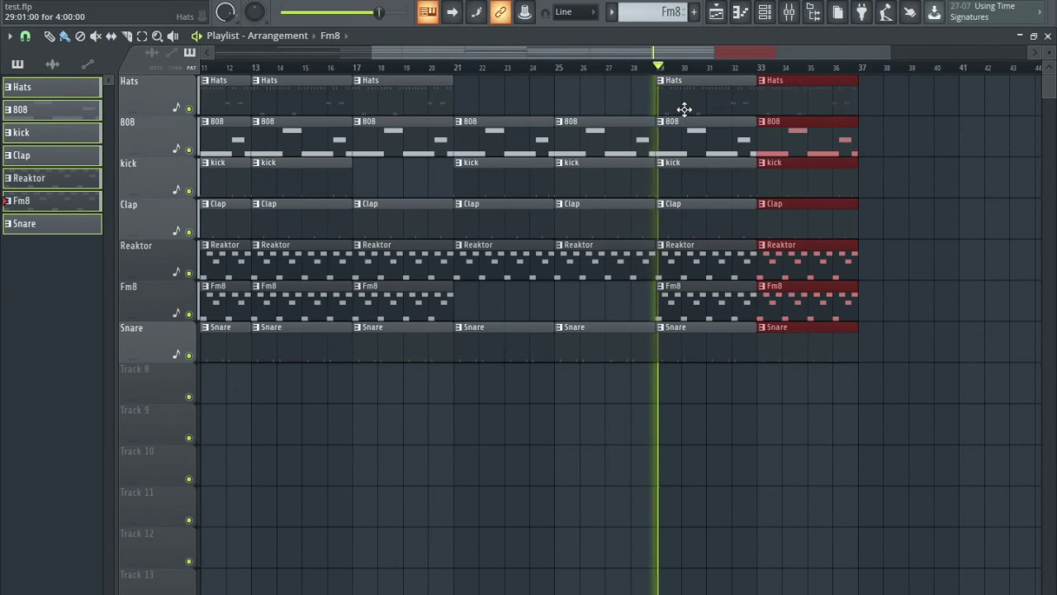
{"action": "scroll", "coordinate": [684, 106], "scroll_direction": "right", "scroll_amount": 4}
{"action": "left_click_drag", "start_coordinate": [691, 53], "coordinate": [652, 51]}
{"action": "key", "text": "ctrl+b"}
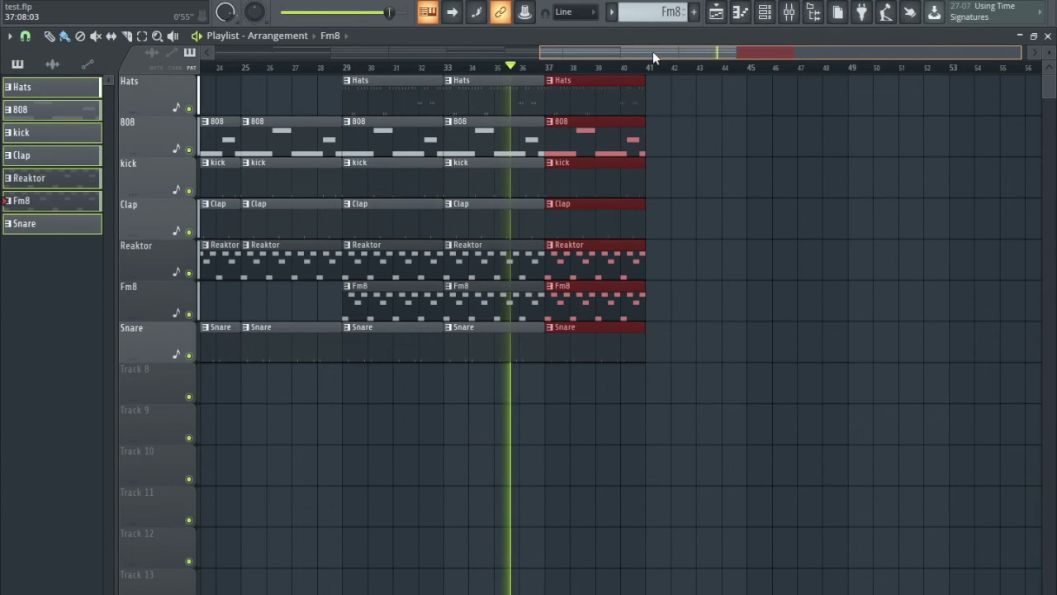
{"action": "left_click_drag", "start_coordinate": [652, 51], "coordinate": [683, 58]}
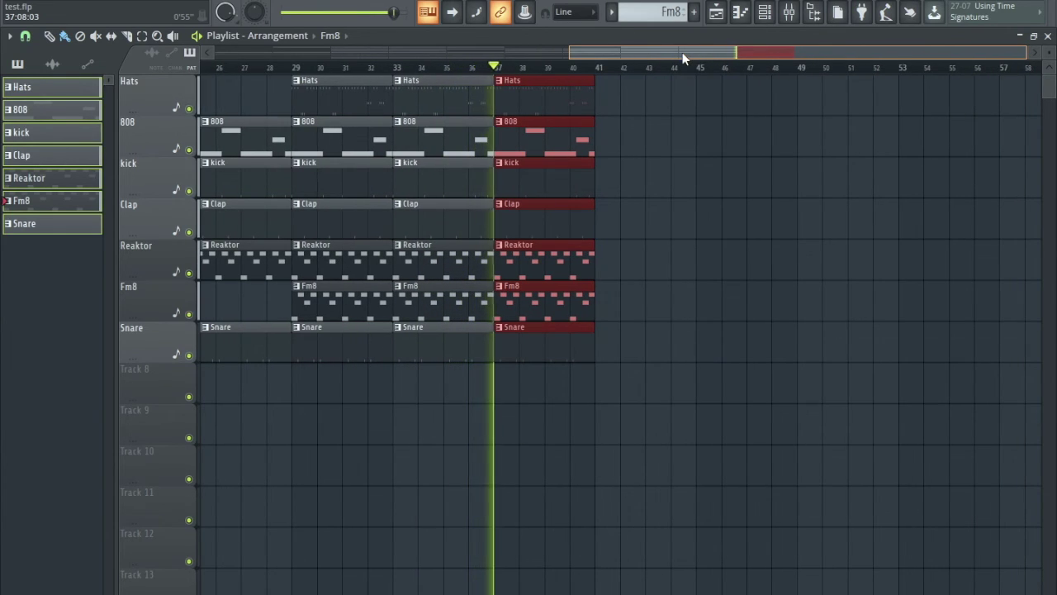
Play the arrangement from bar 1 and save the project.
{"action": "left_click_drag", "start_coordinate": [683, 58], "coordinate": [180, 77]}
{"action": "key", "text": "space"}
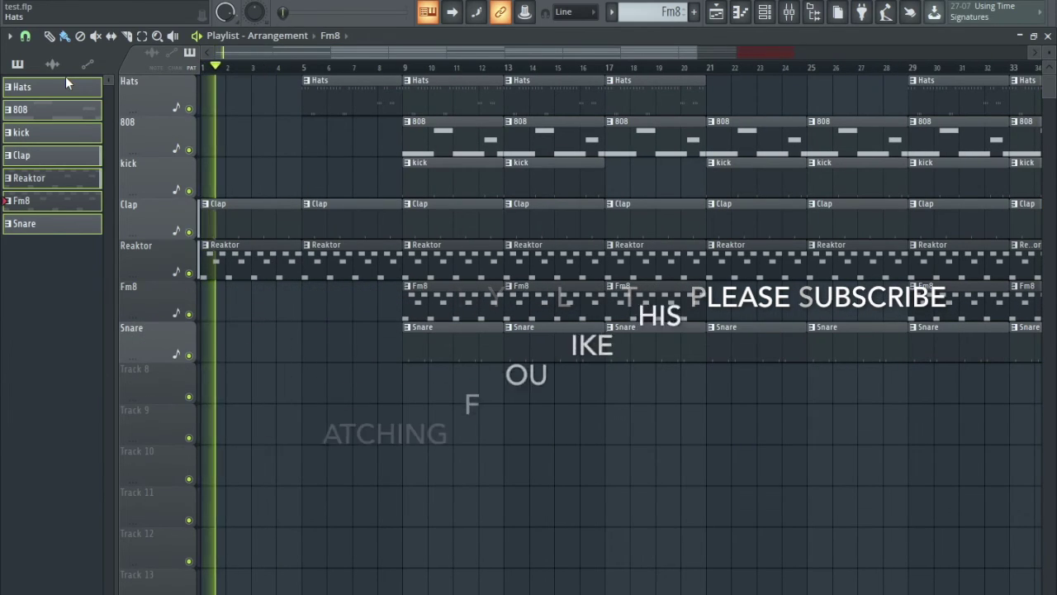
{"action": "key", "text": "ctrl+s"}
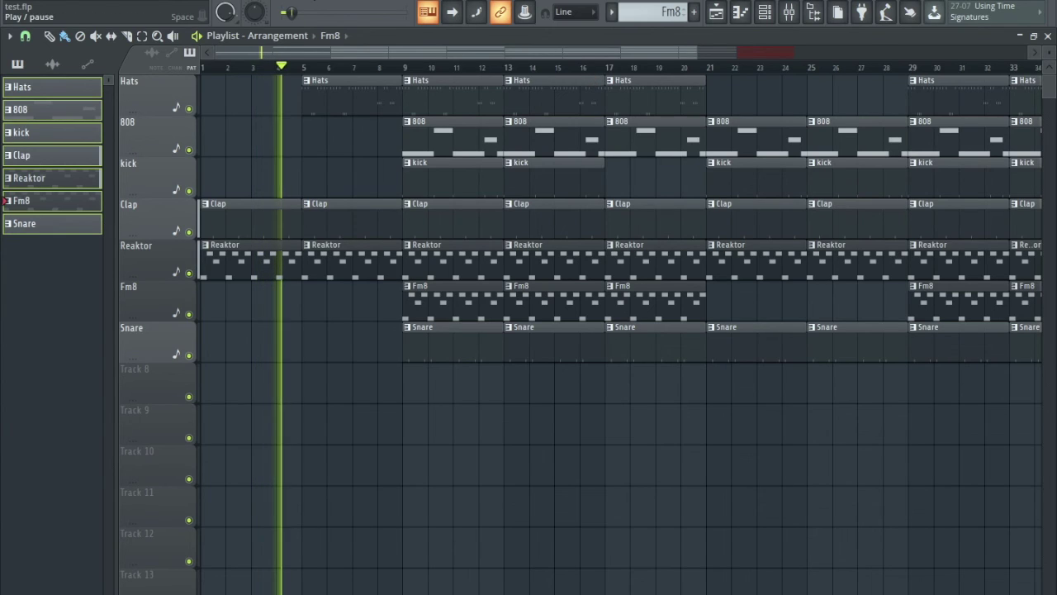
Play the arrangement from bar 9 to review it with all clips in view, and pause playback.
{"action": "left_click", "coordinate": [404, 70]}
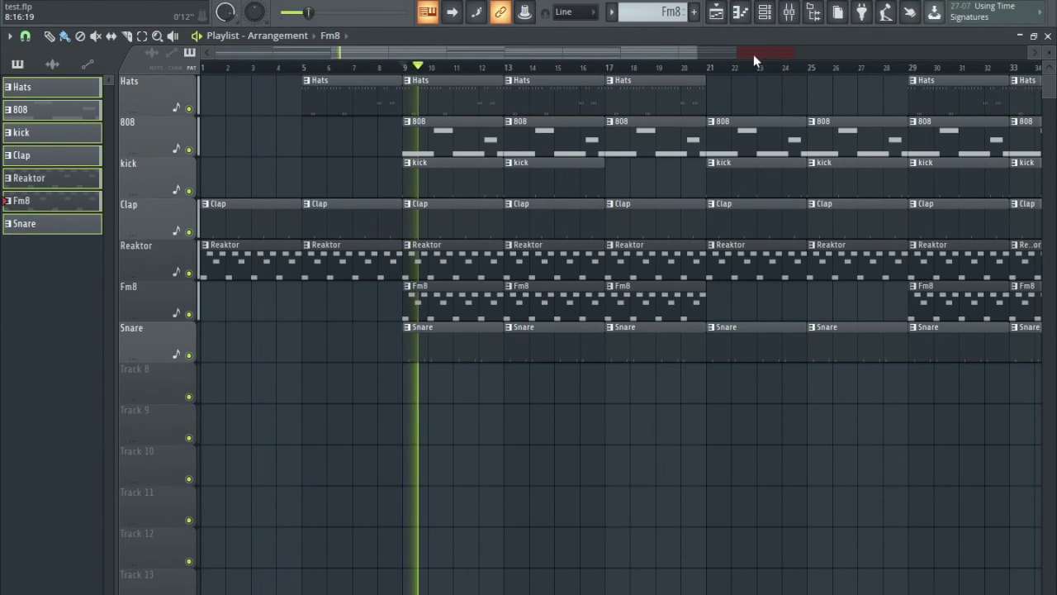
{"action": "left_click_drag", "start_coordinate": [702, 55], "coordinate": [913, 53]}
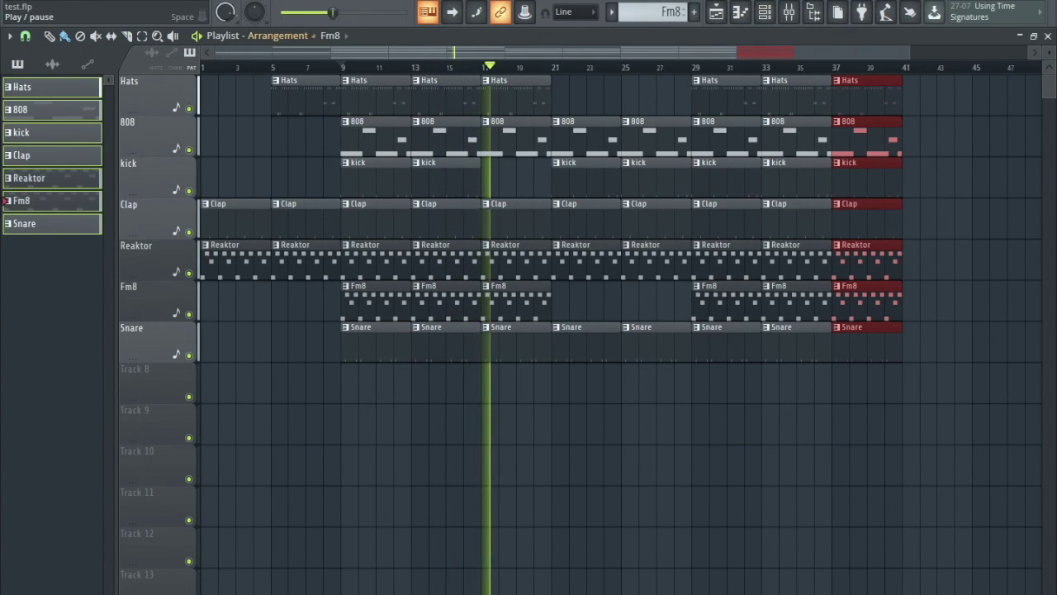
{"action": "key", "text": "space"}
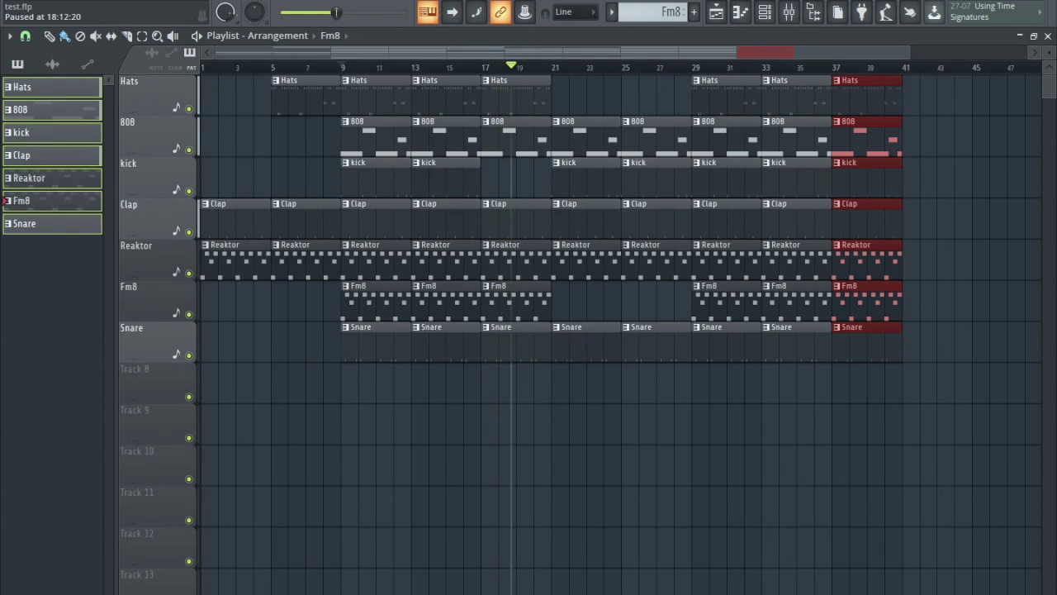